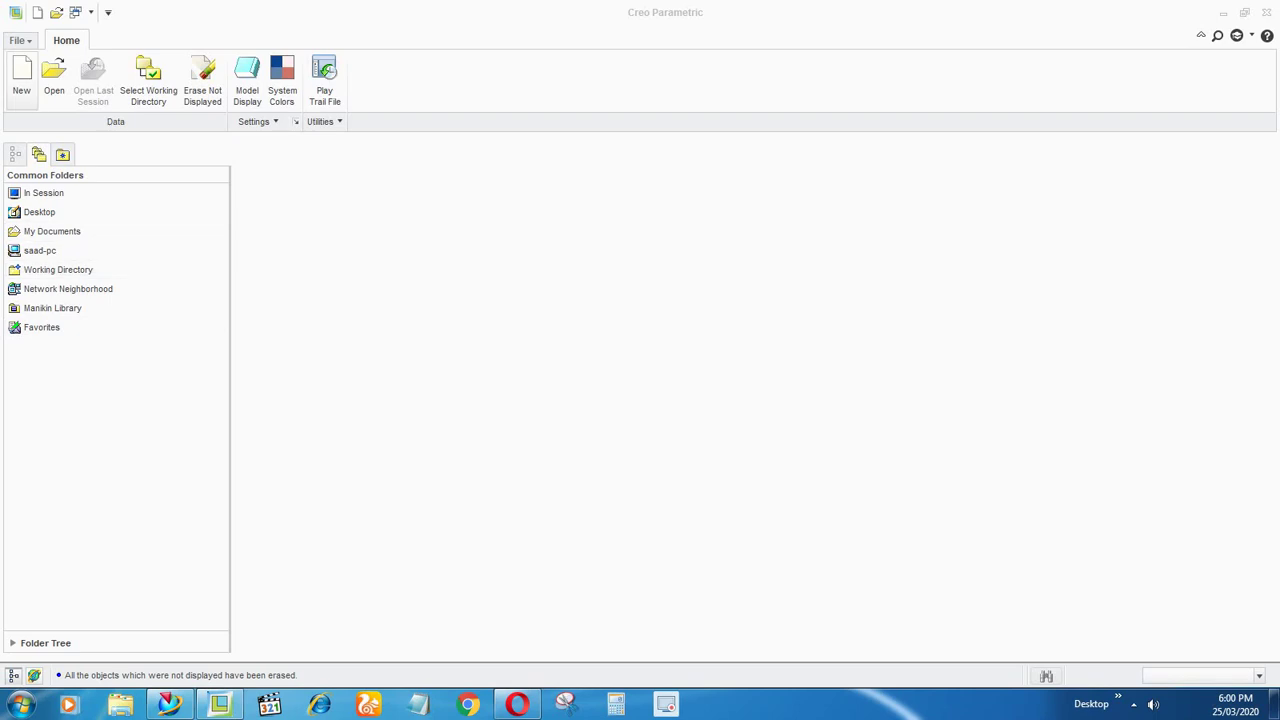
Create a new sheetmetal part named prt0001 using the default template
click(21, 75)
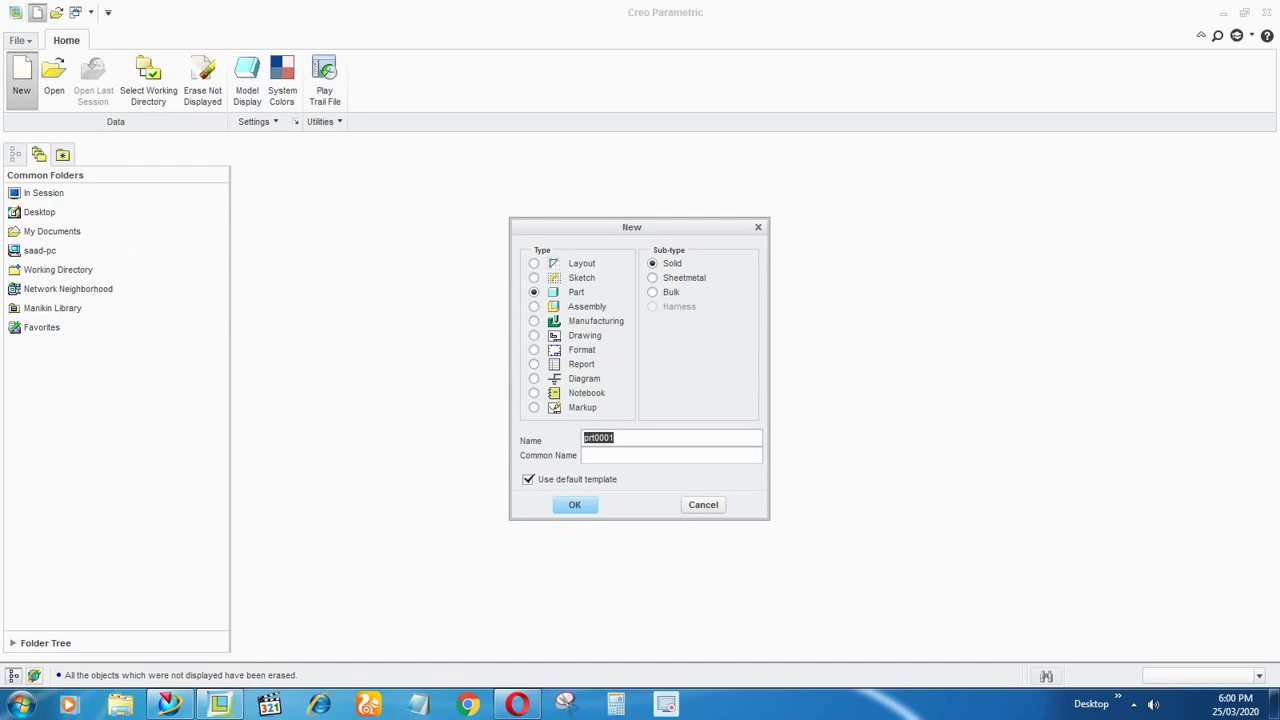
click(653, 278)
key(Return)
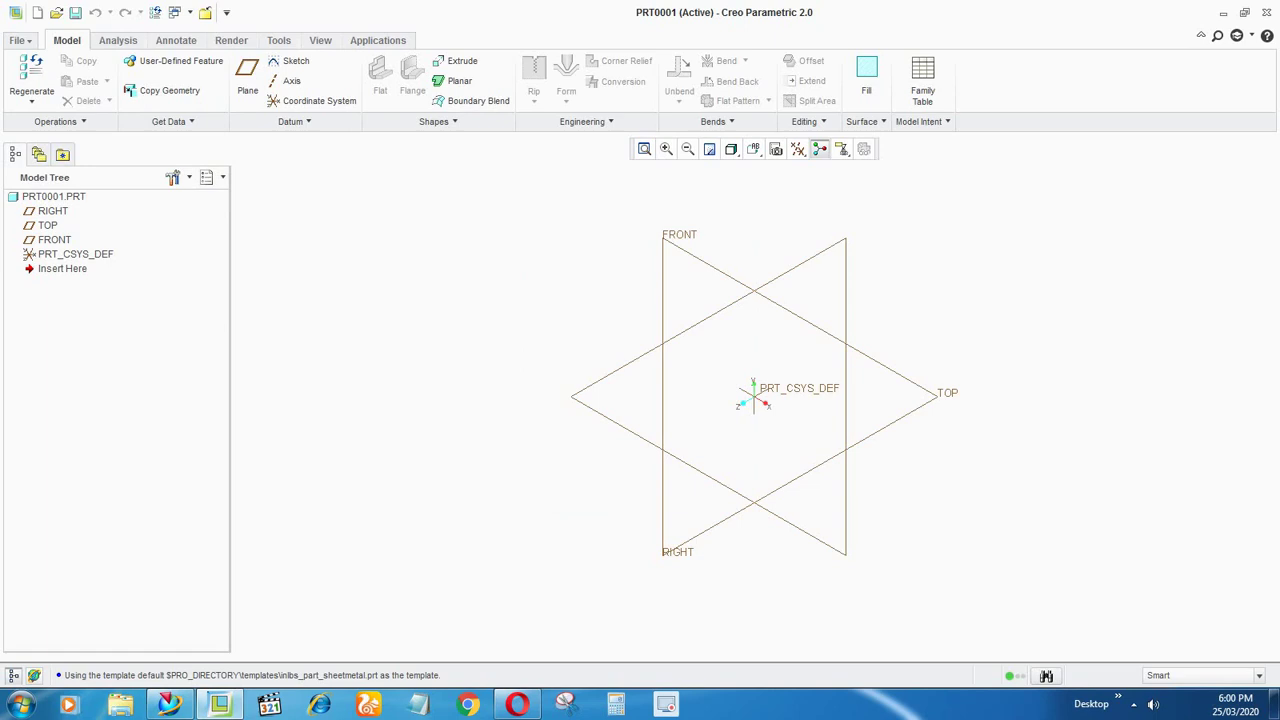
Import the IGES file abc.igs into the part as a solid, with the automatic import type and the default coordinate system
click(173, 122)
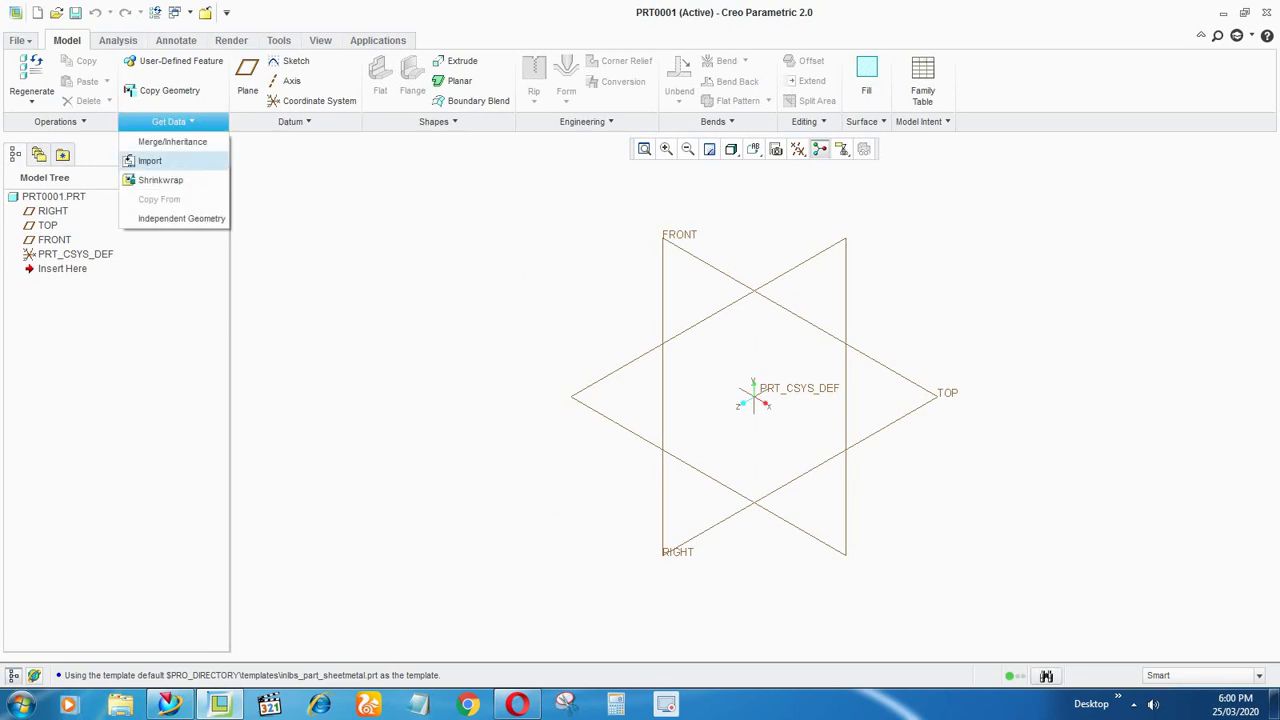
click(150, 160)
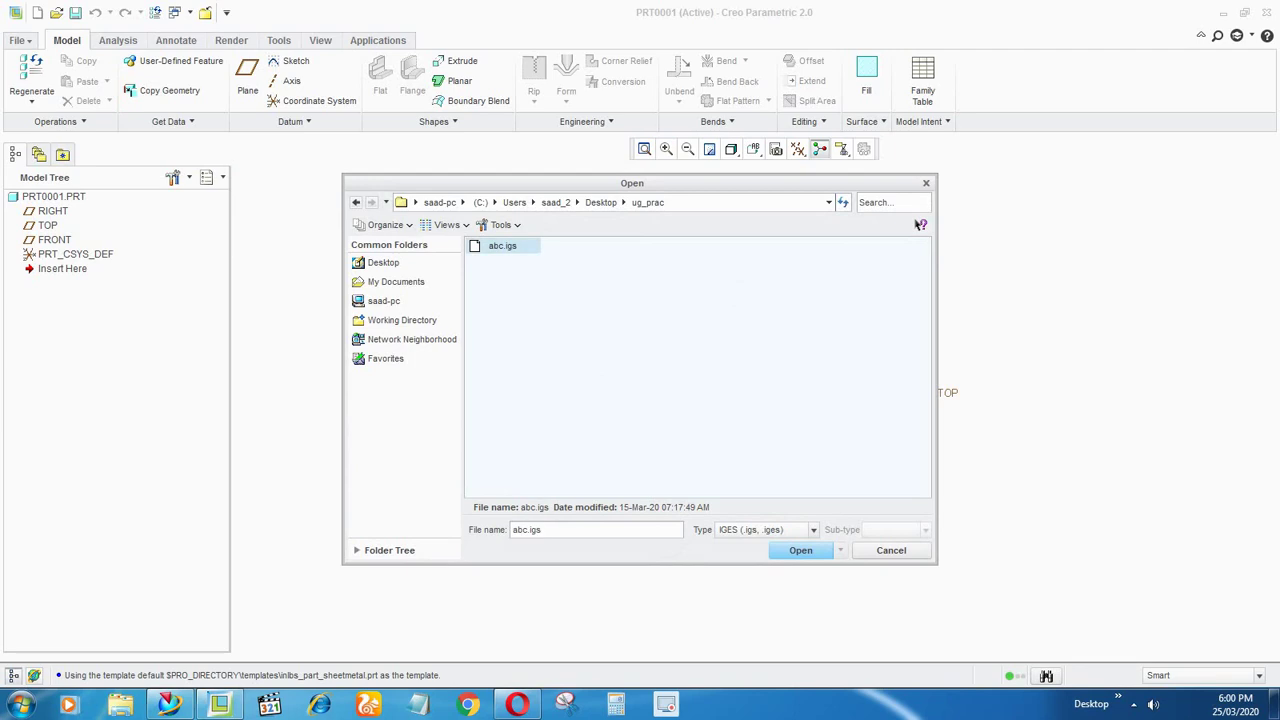
key(Return)
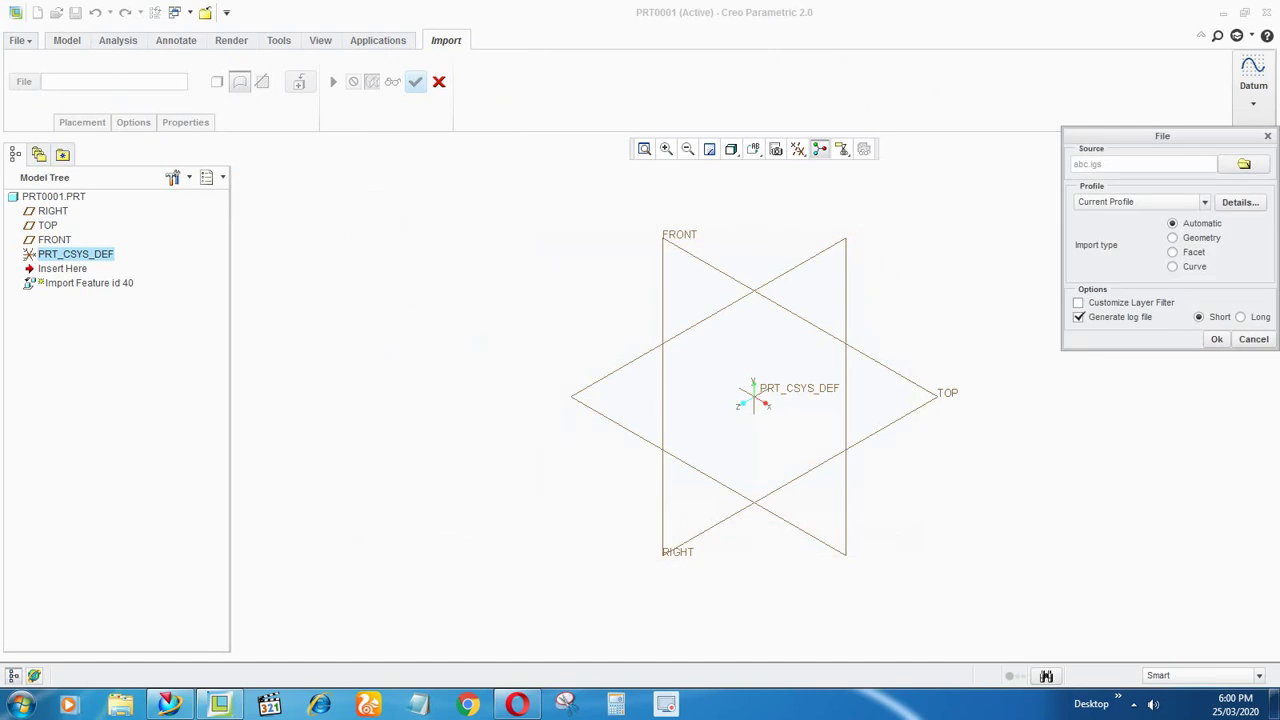
click(1216, 339)
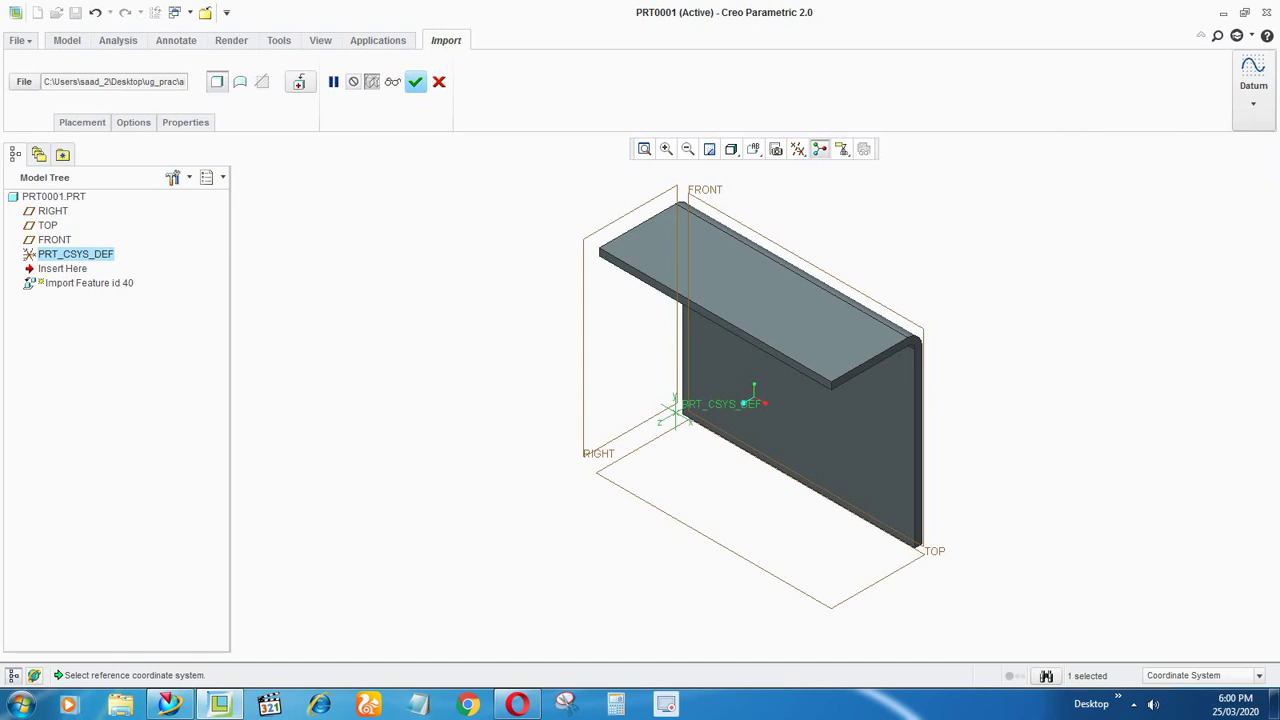
click(415, 82)
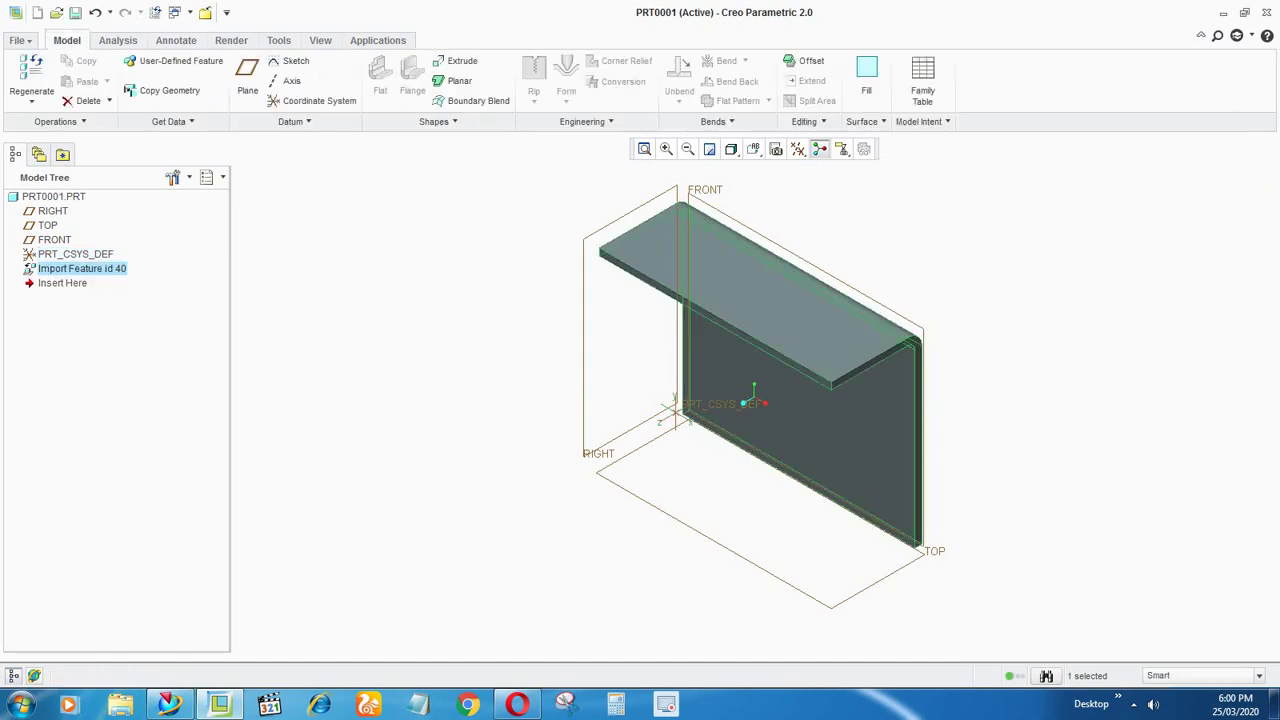
key(Escape)
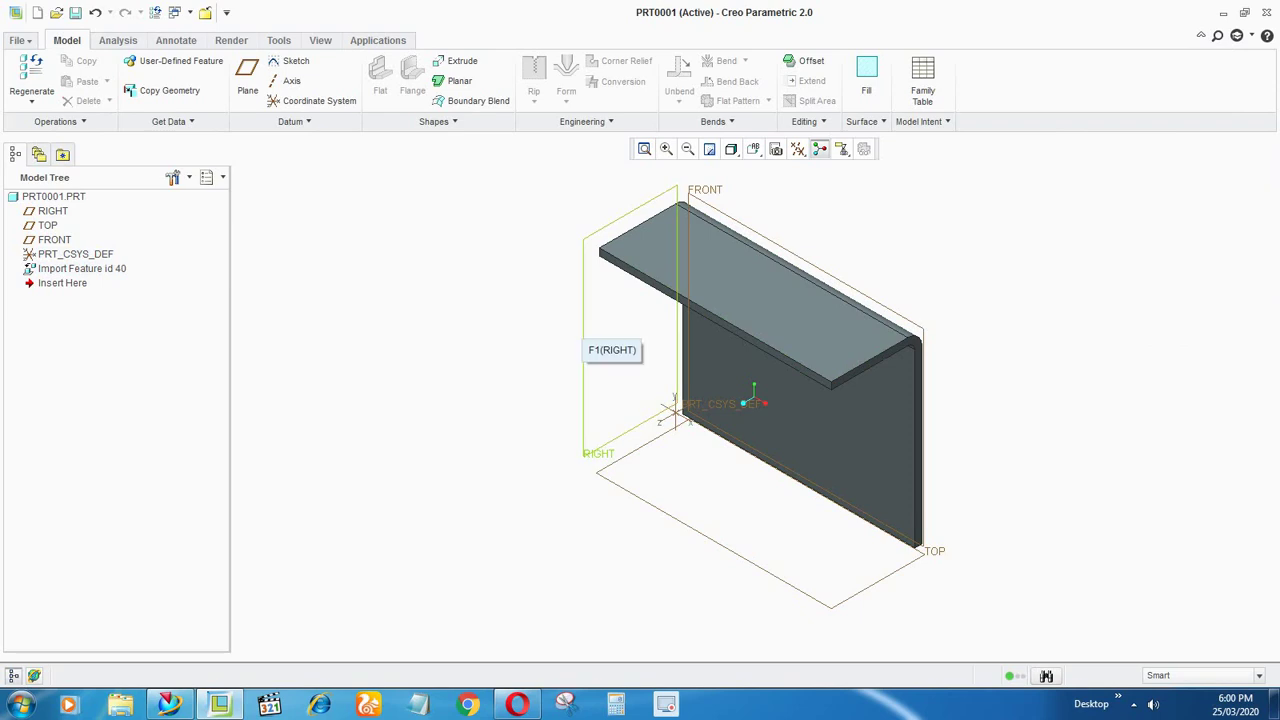
Examine the imported bent plate from above and below, highlighting its import feature to check the geometry
middle_drag(790, 480, 782, 345)
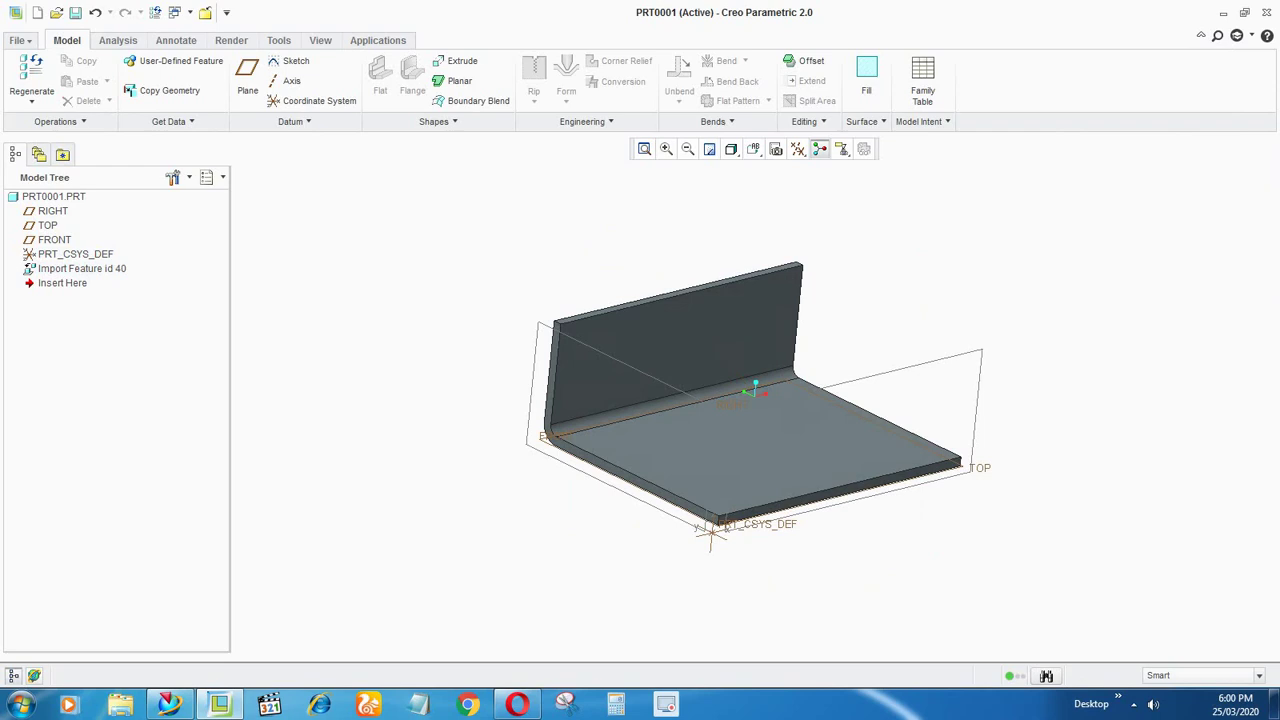
click(82, 269)
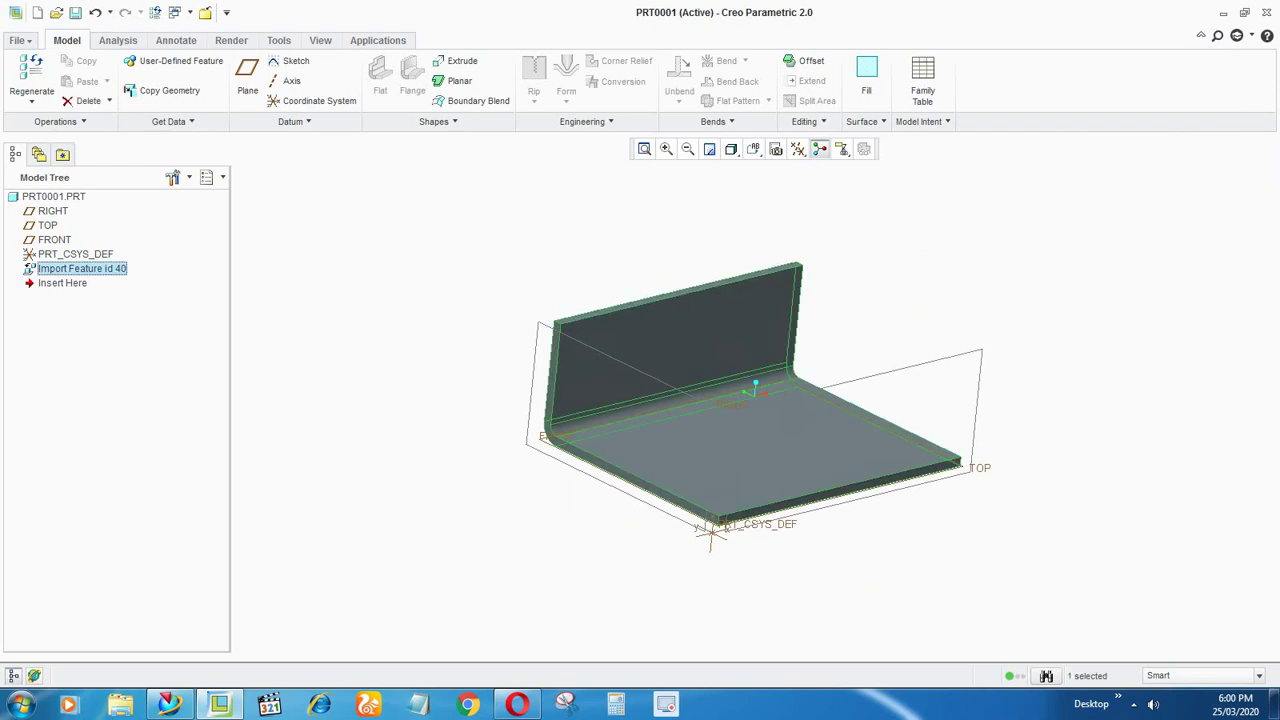
key(Escape)
click(82, 269)
key(Escape)
middle_drag(792, 445, 755, 456)
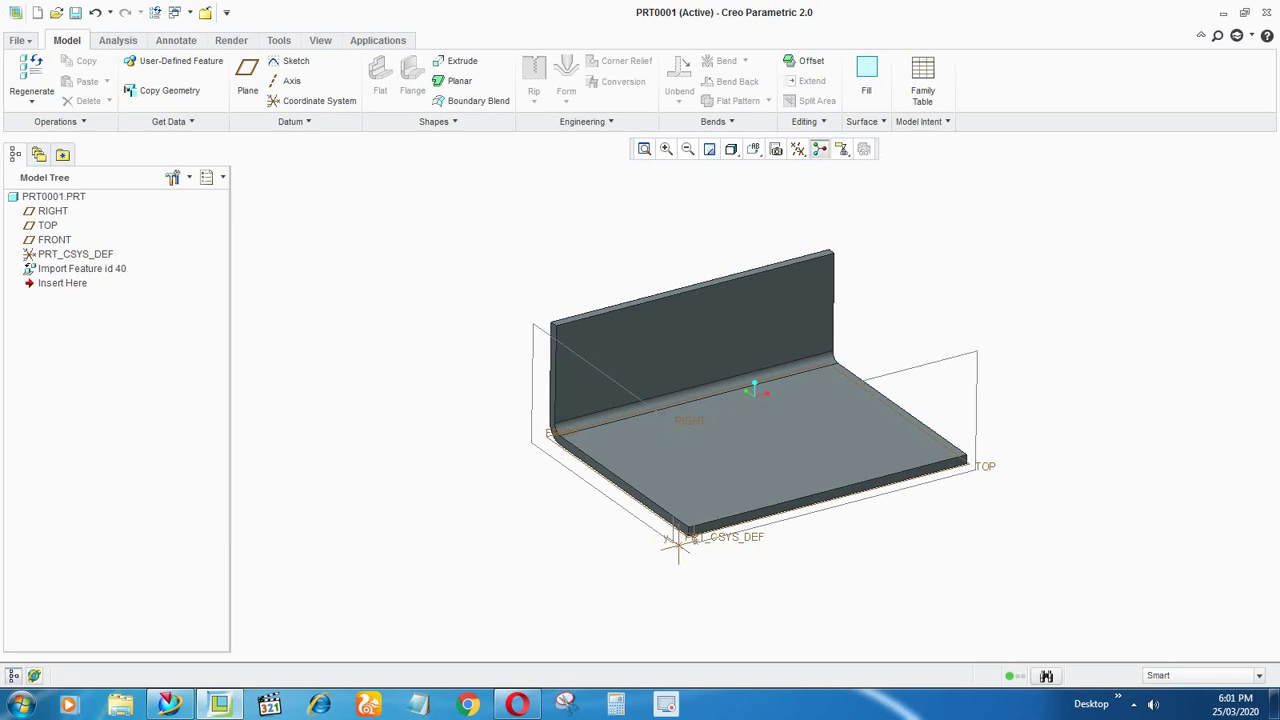
middle_drag(754, 430, 752, 285)
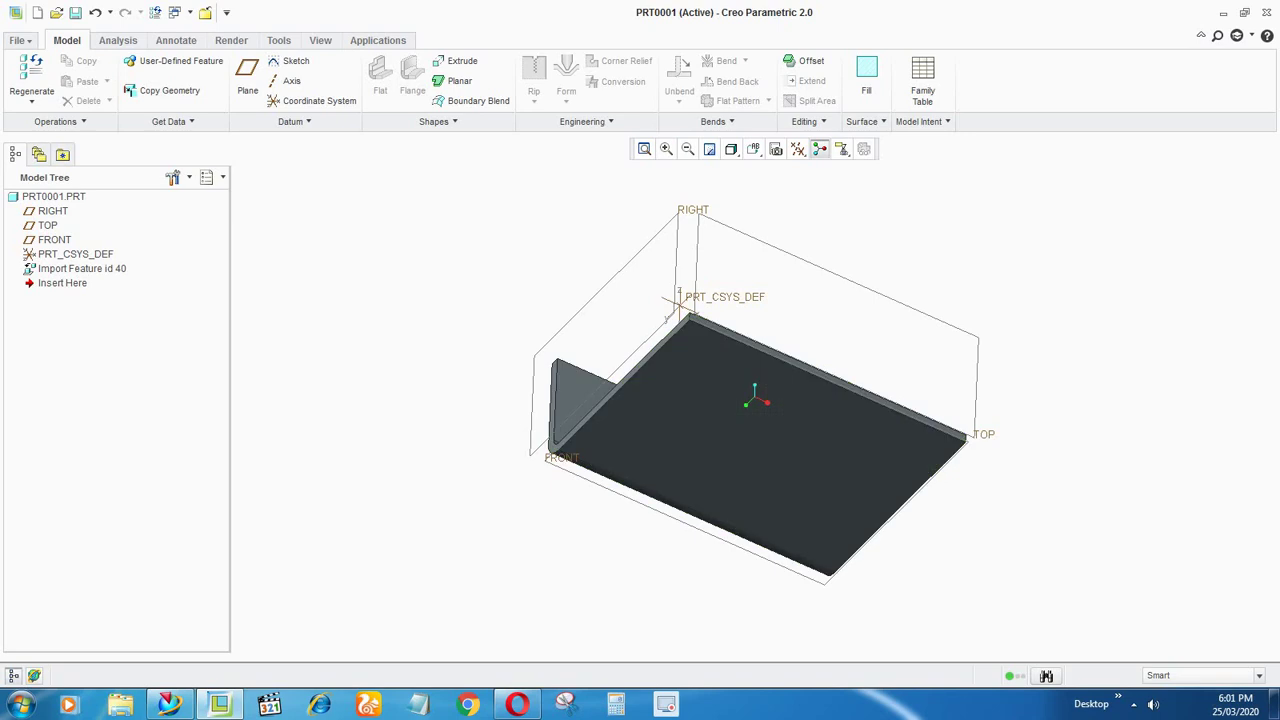
click(452, 80)
click(82, 269)
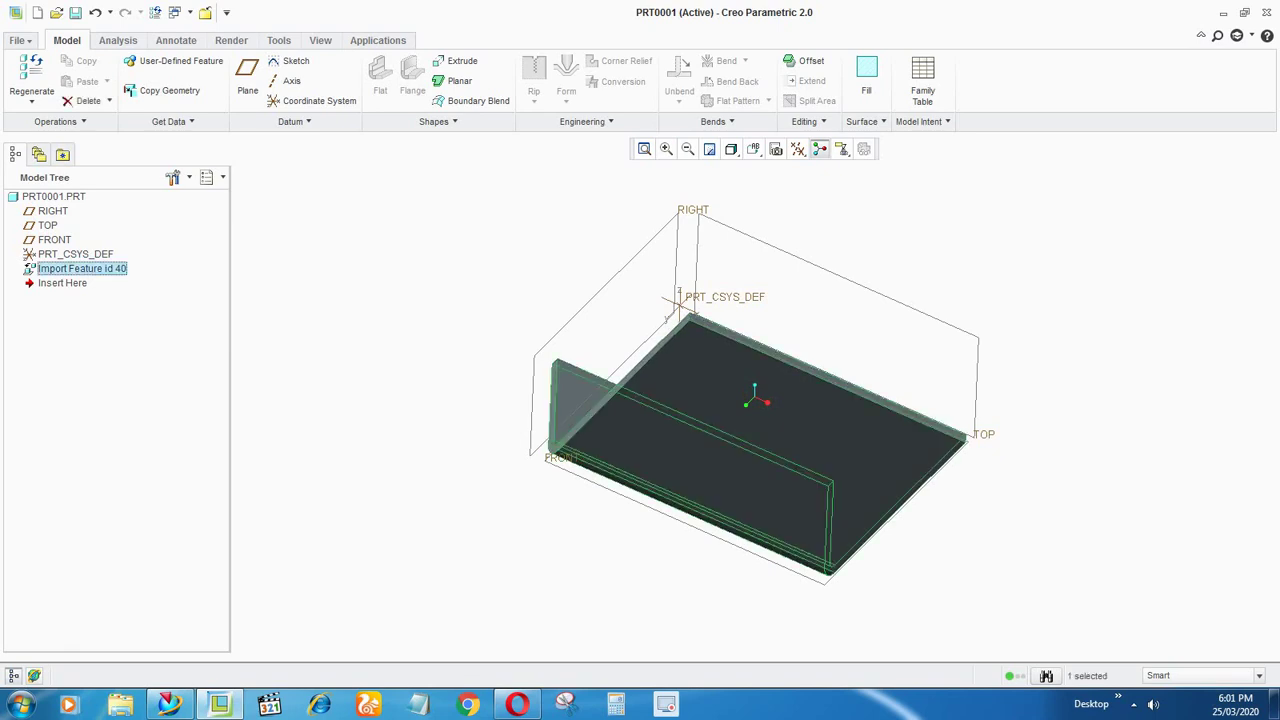
key(Escape)
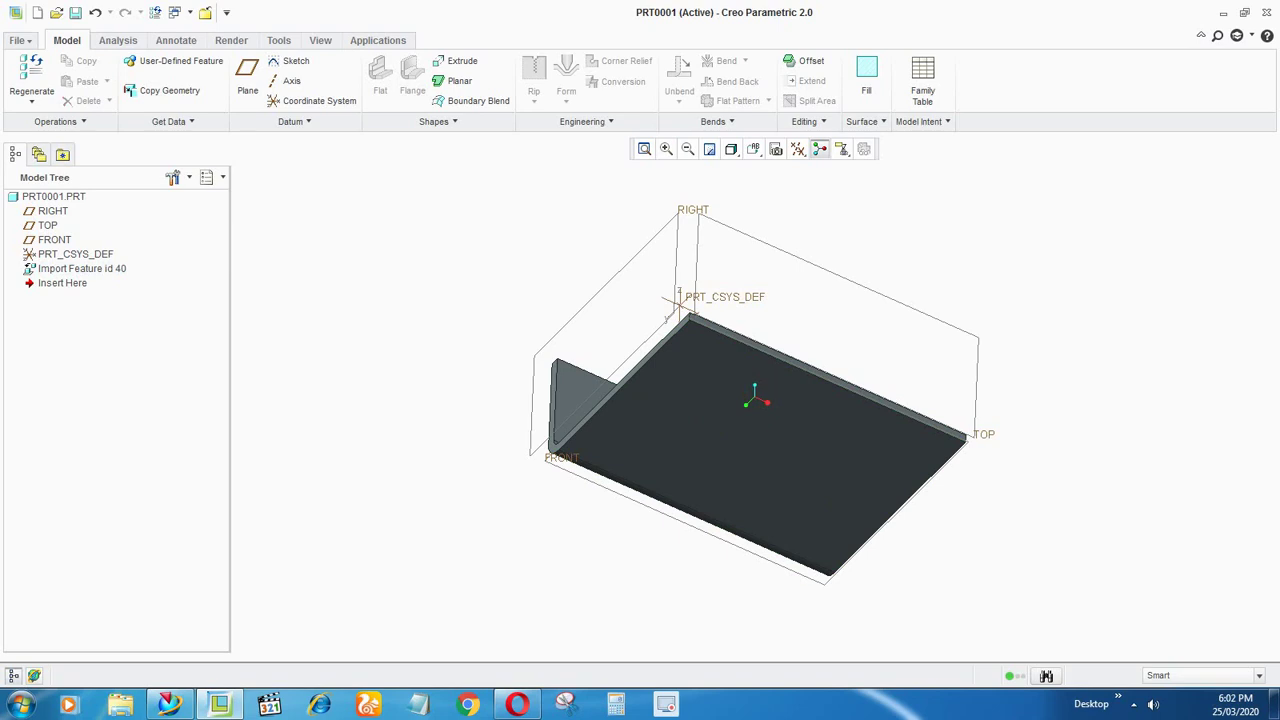
middle_drag(765, 300, 749, 440)
key(ctrl+d)
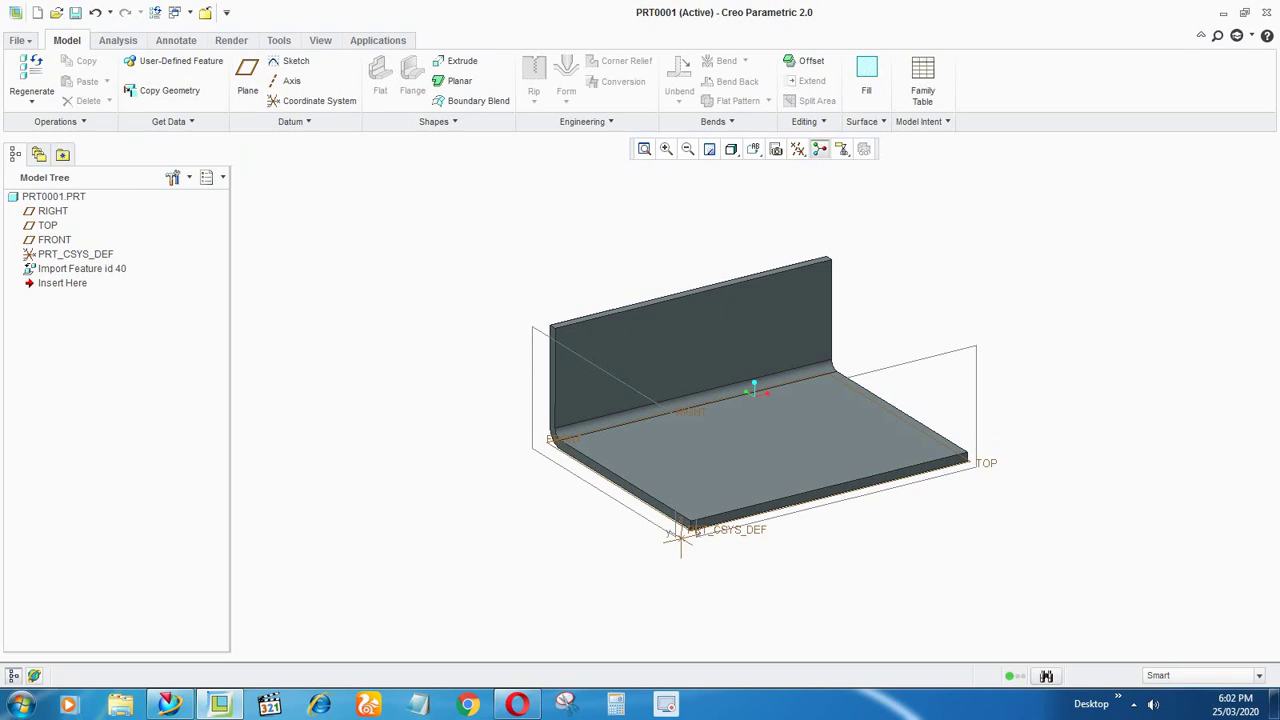
middle_drag(755, 450, 755, 310)
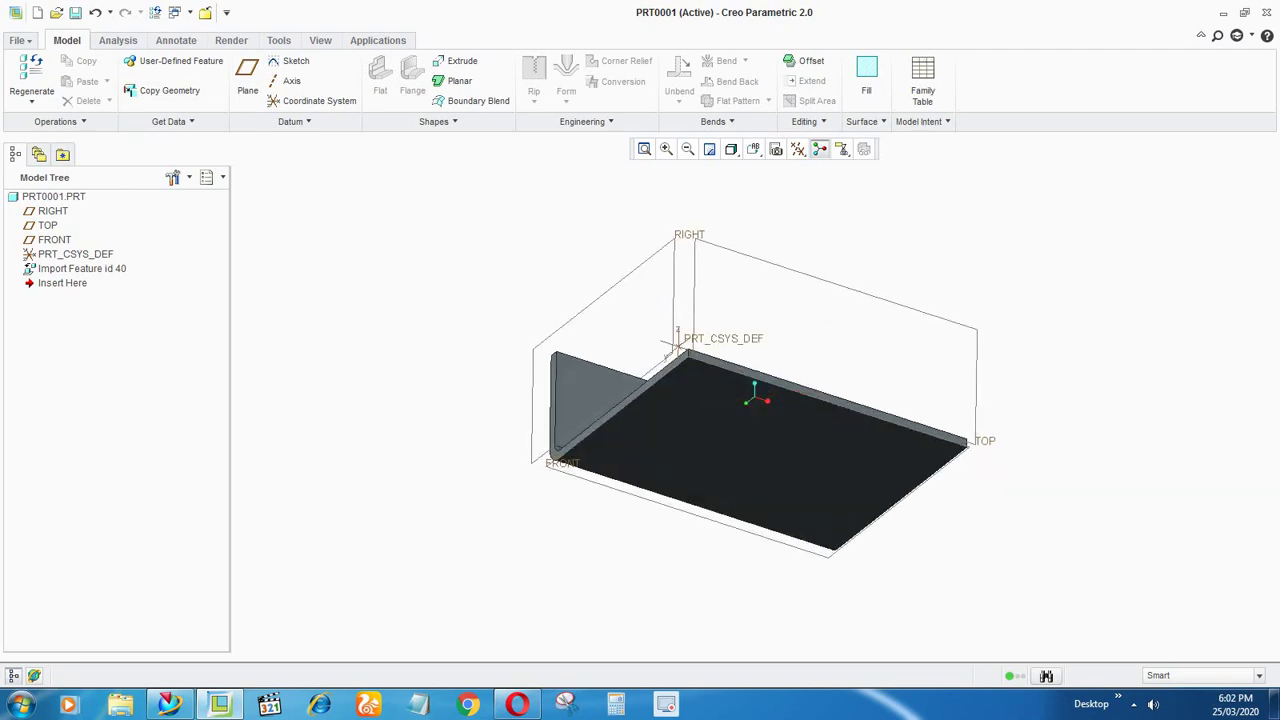
Examine where the RIGHT, TOP and FRONT datum planes lie relative to the imported plate, especially at the default coordinate system corner
click(53, 211)
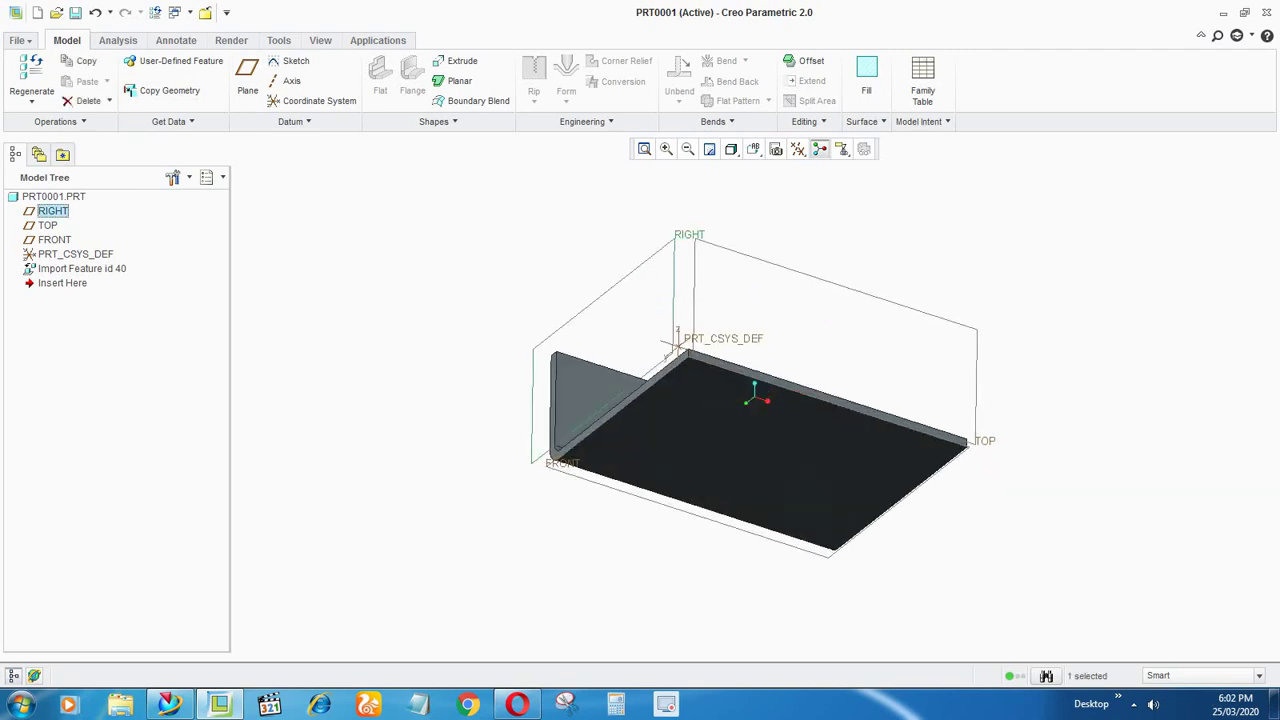
click(48, 226)
click(54, 240)
click(340, 290)
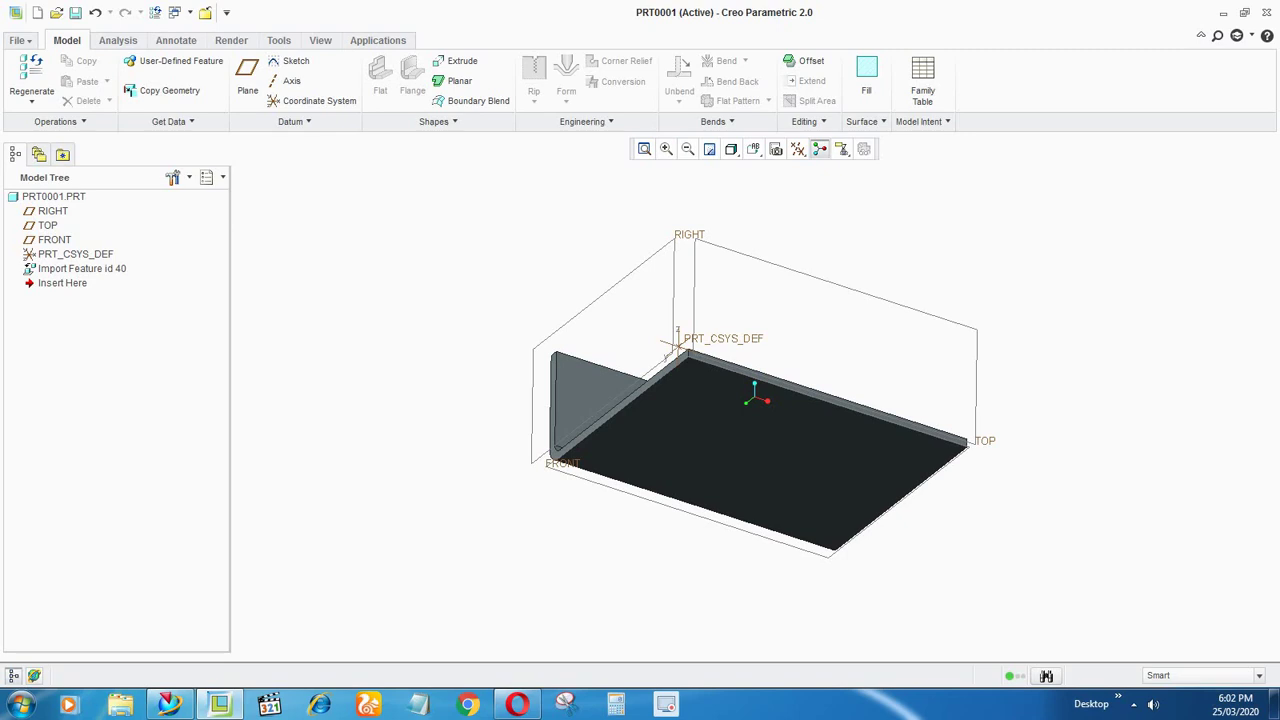
scroll(655, 384, up, 5)
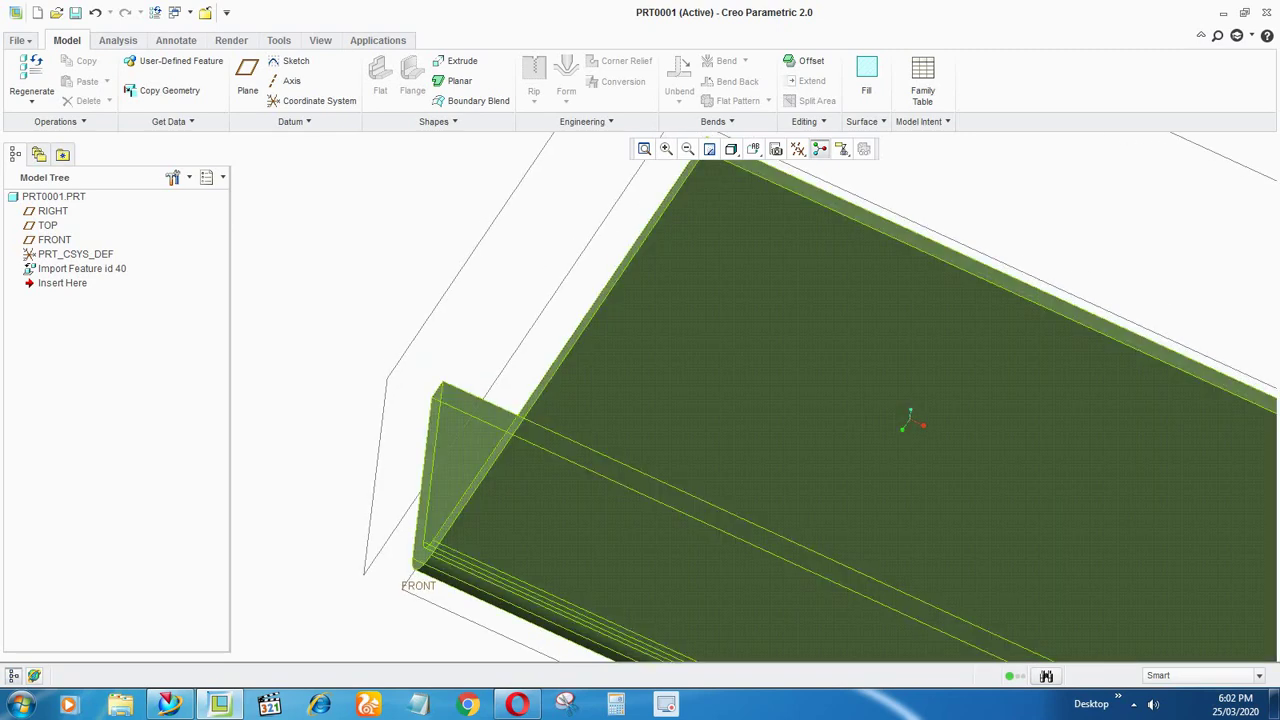
scroll(493, 471, down, 3)
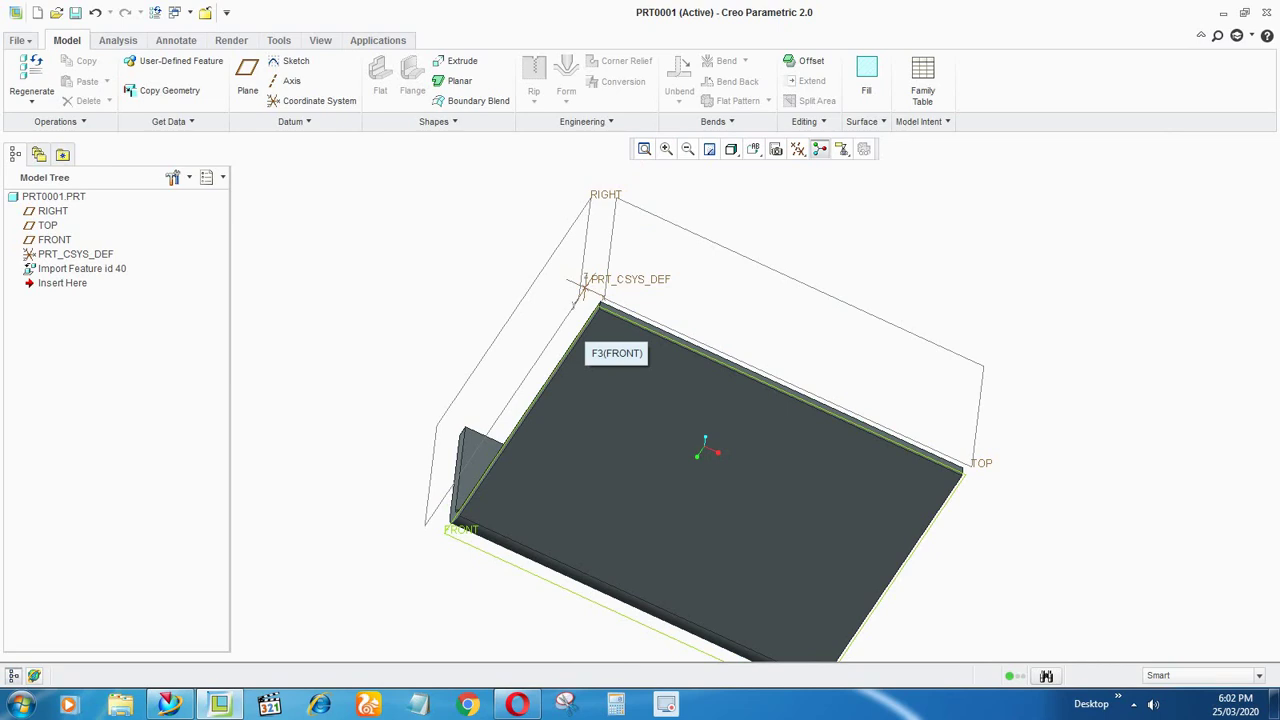
middle_drag(585, 328, 694, 499)
scroll(654, 404, down, 4)
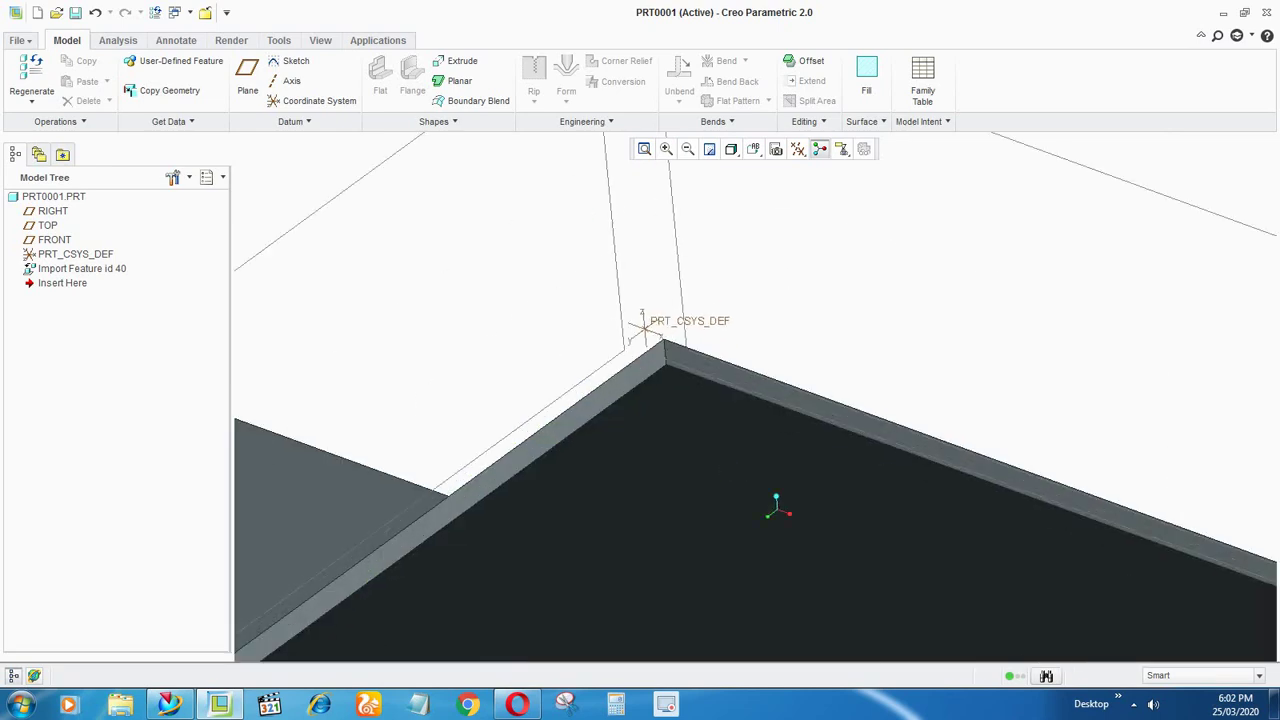
scroll(672, 400, down, 3)
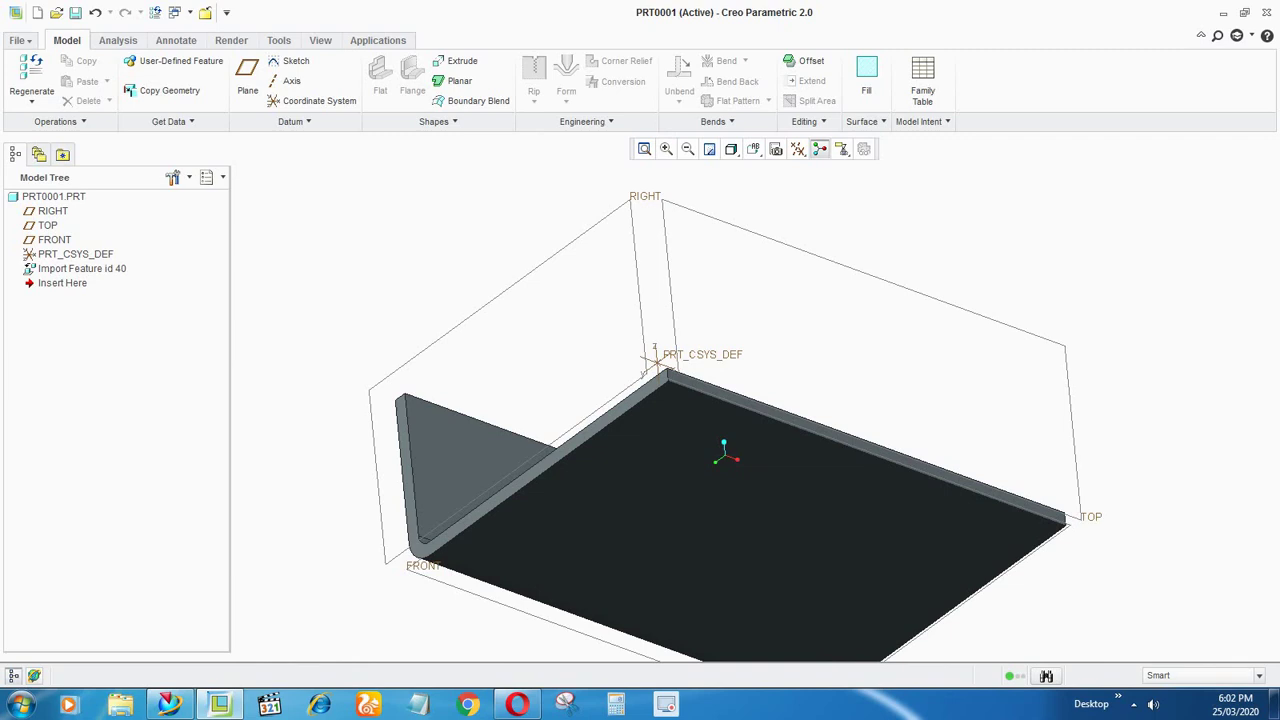
middle_drag(672, 400, 630, 345)
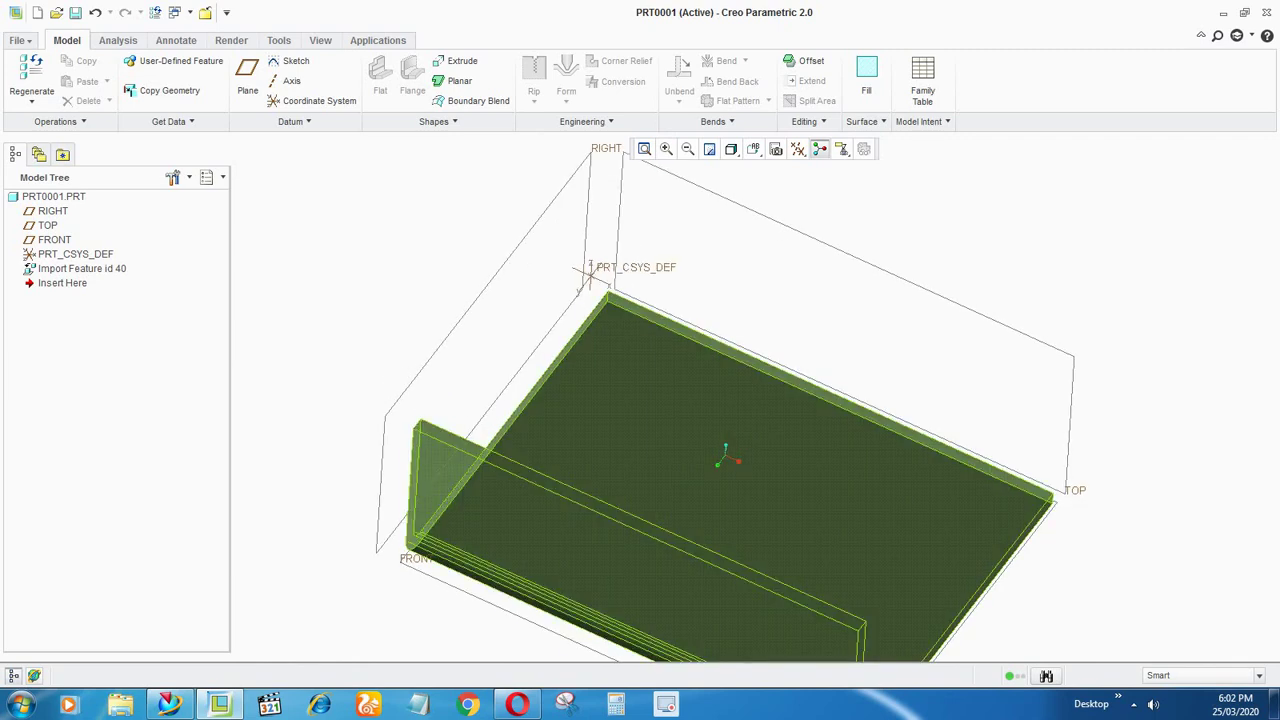
scroll(860, 330, down, 2)
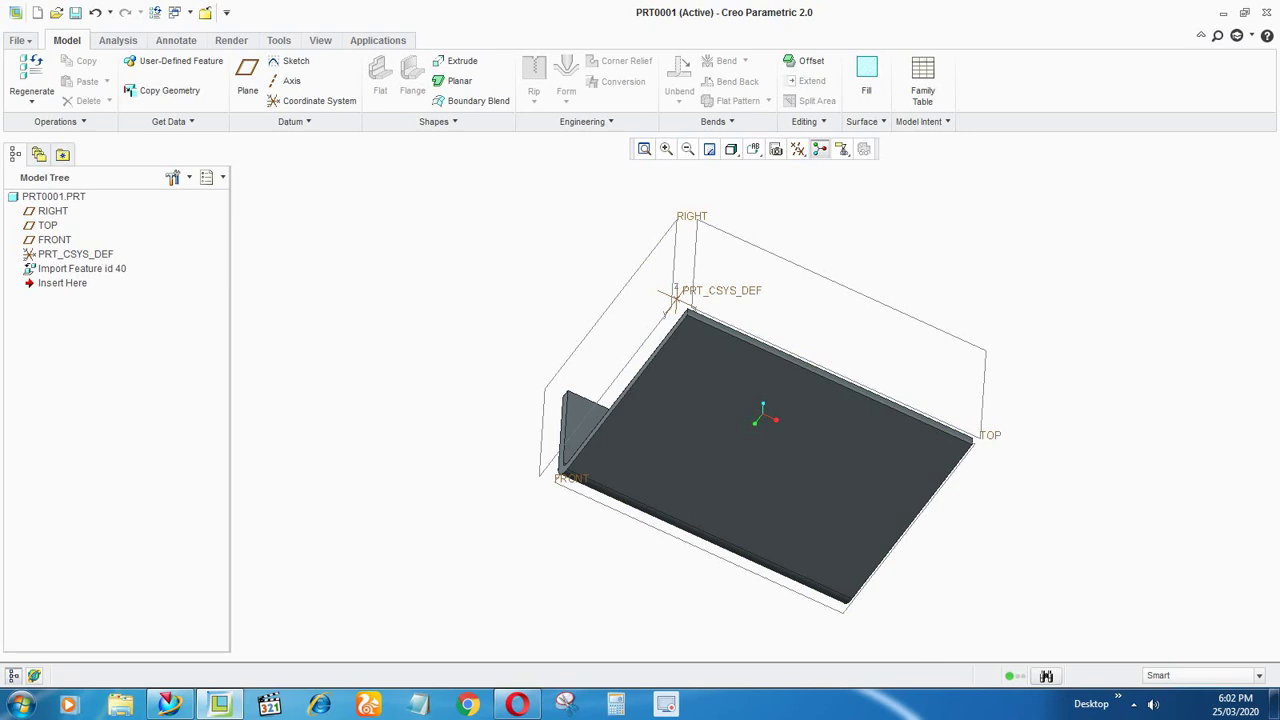
Measure the distance and angle between the TOP datum plane and the outer face of the large flange
click(48, 225)
click(118, 40)
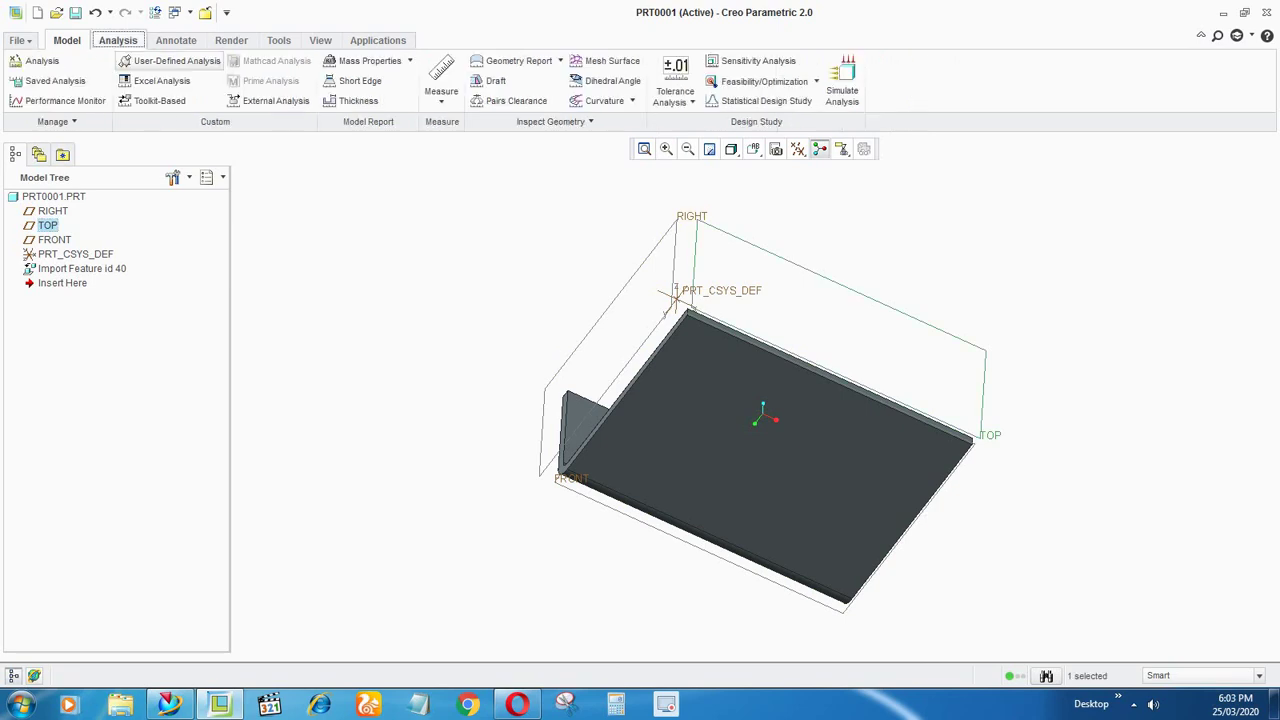
click(441, 78)
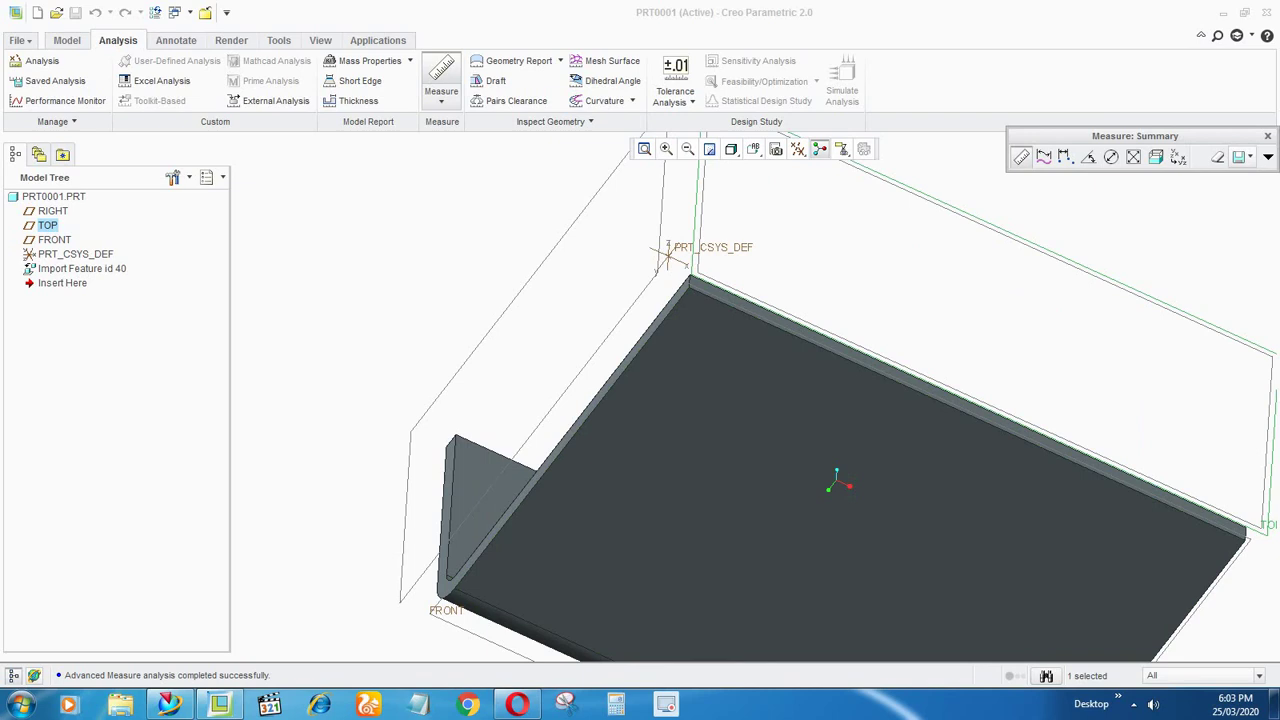
scroll(462, 300, up, 2)
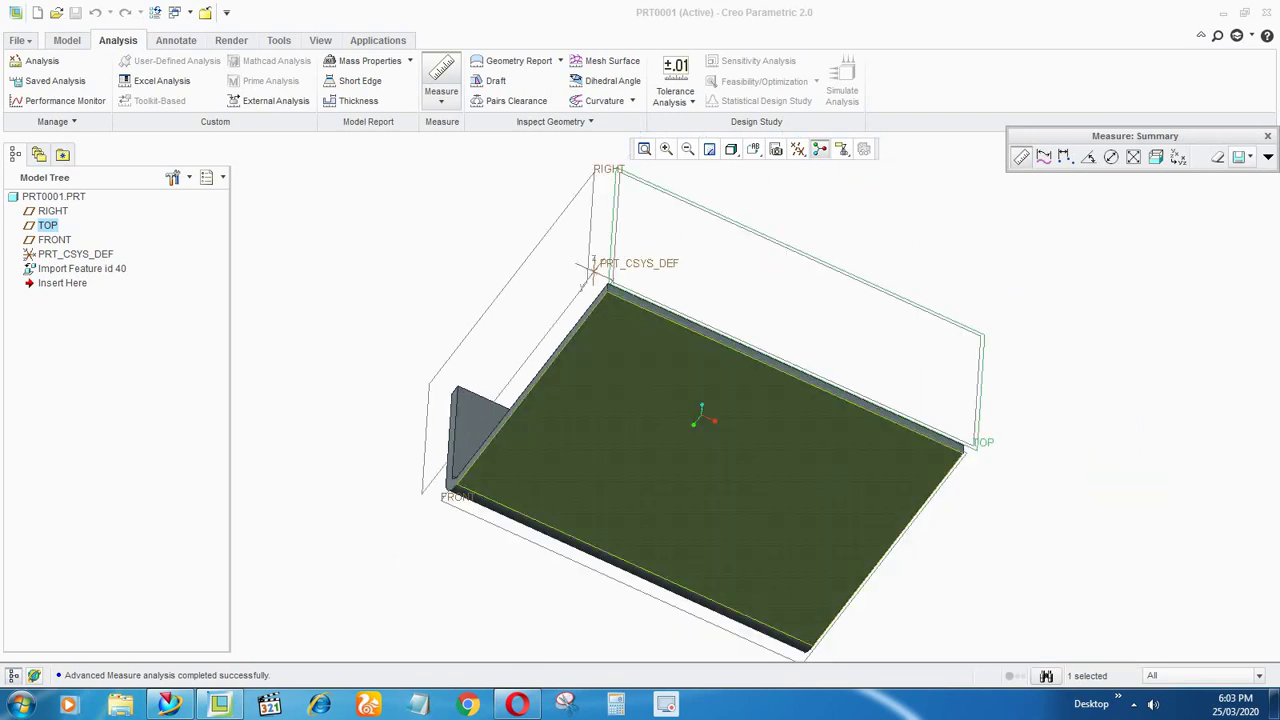
click(580, 400)
middle_drag(580, 400, 656, 520)
scroll(486, 373, up, 2)
scroll(632, 436, down, 3)
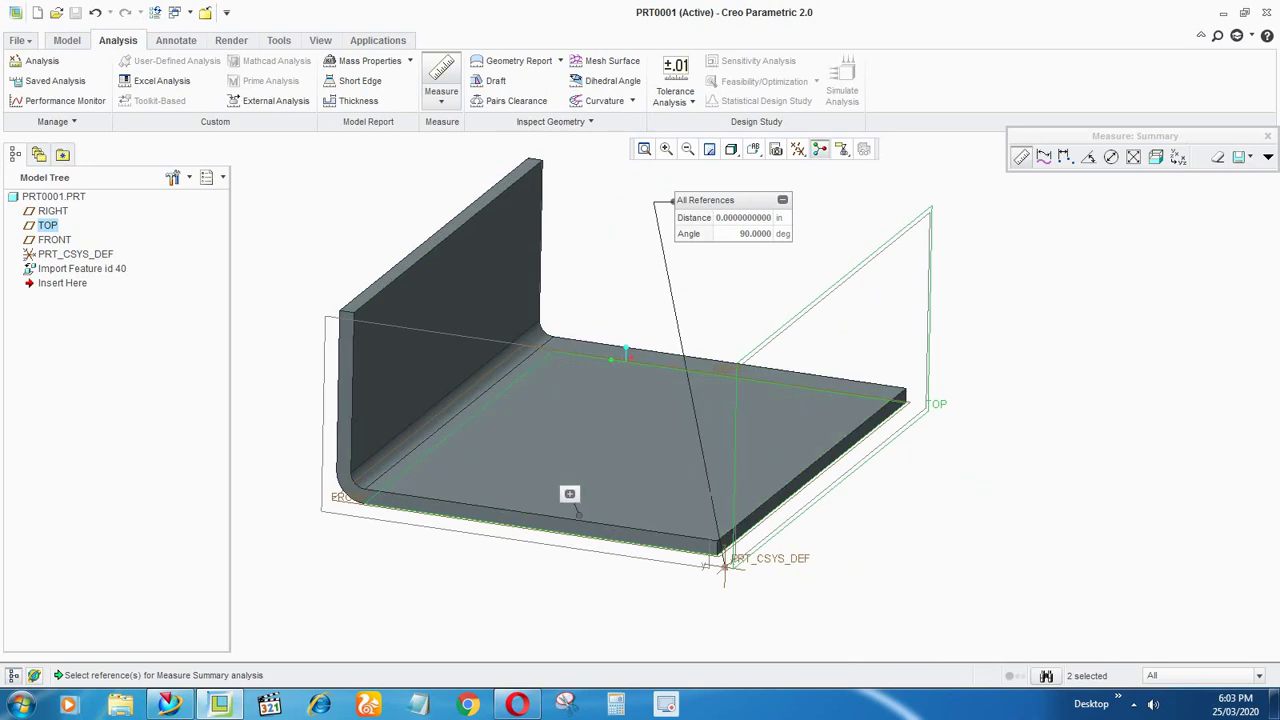
click(1268, 136)
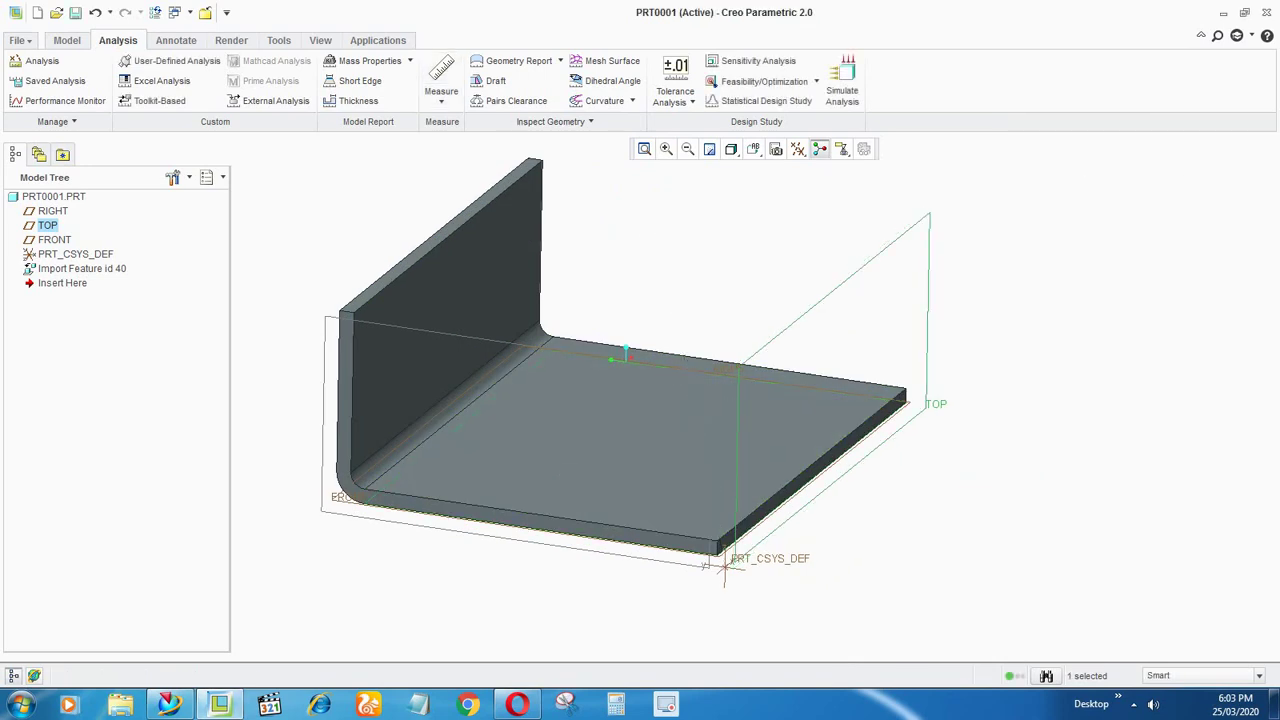
Measure the distance and angle between the FRONT datum plane and the outer face of the large flange
click(980, 260)
scroll(920, 260, up, 2)
scroll(806, 508, down, 2)
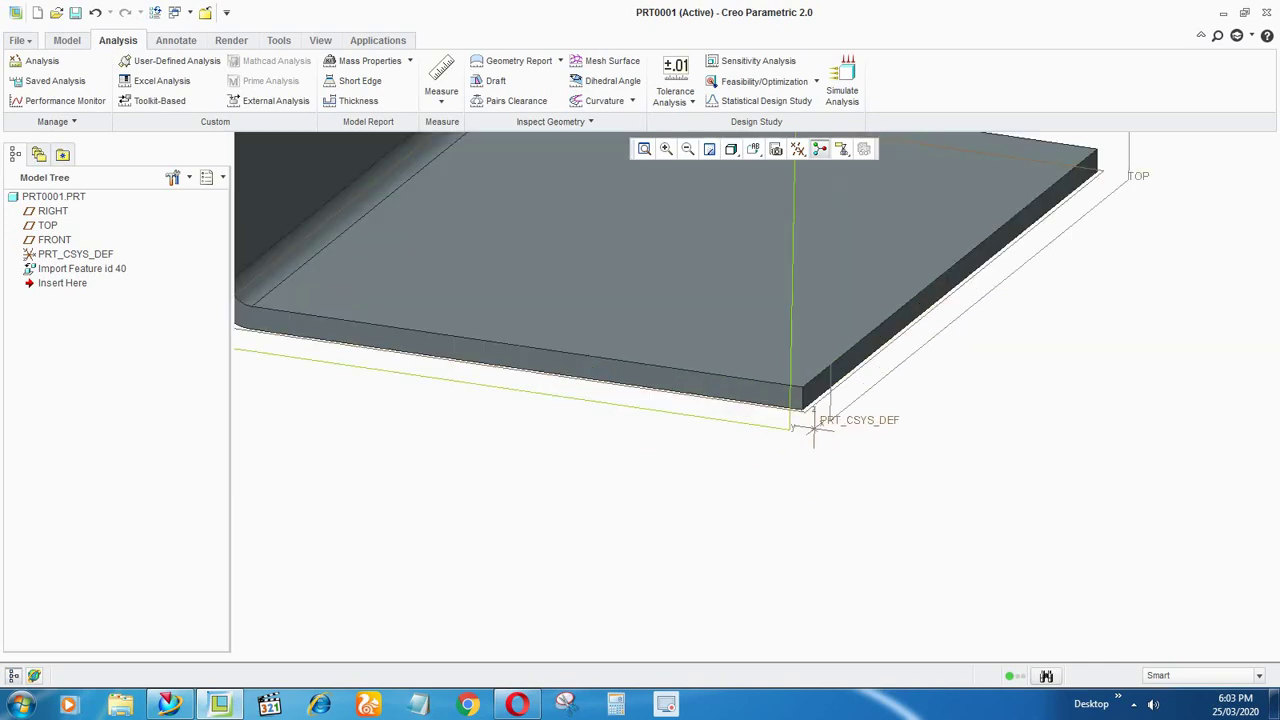
scroll(750, 470, up, 2)
middle_drag(750, 470, 556, 290)
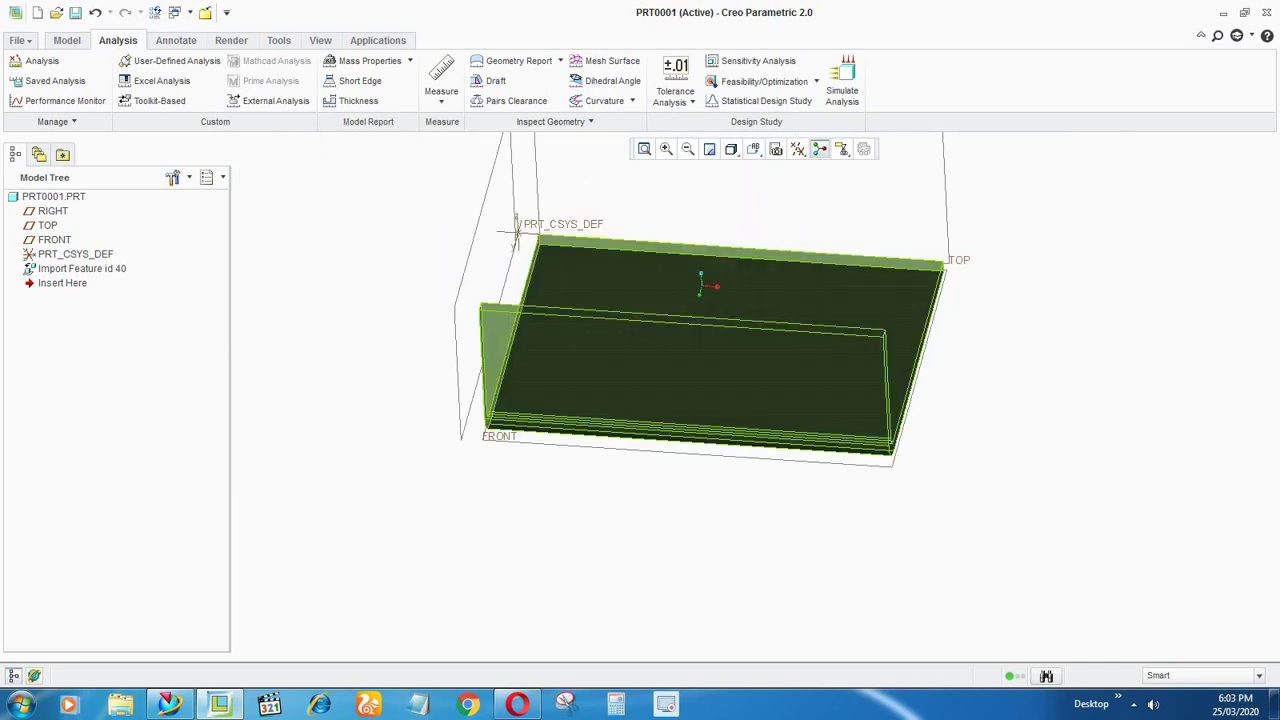
click(556, 300)
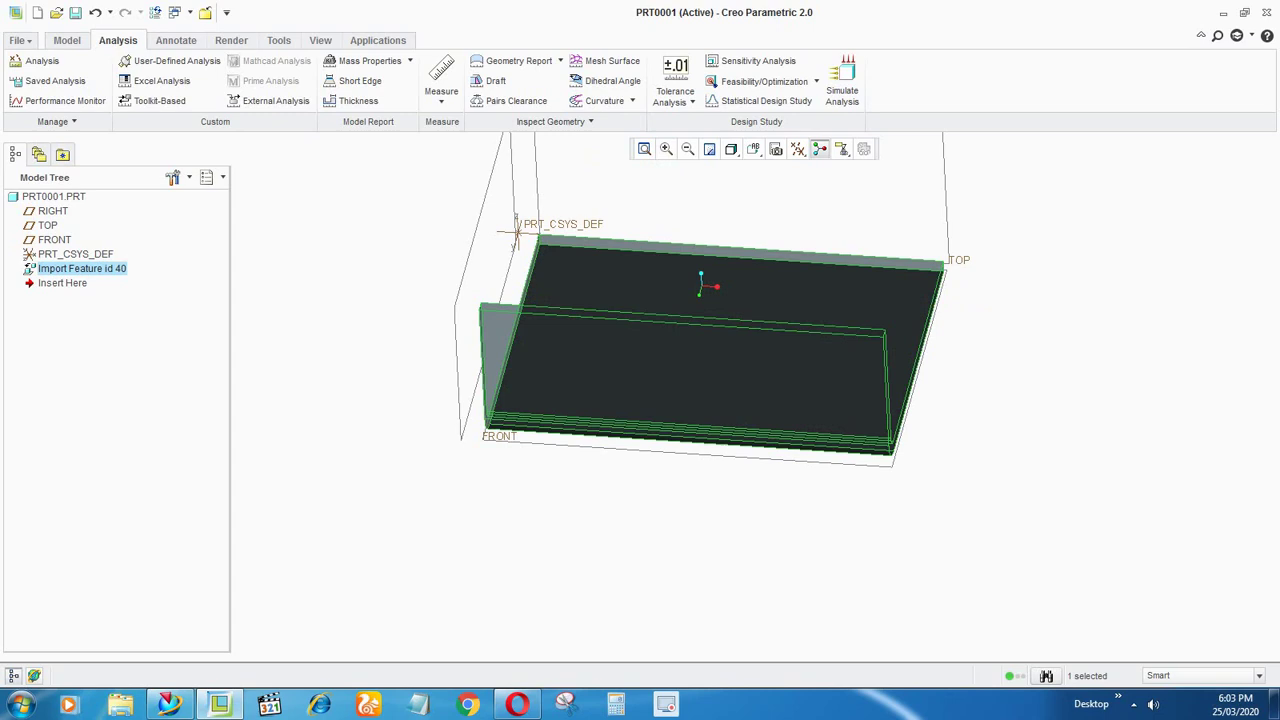
click(499, 437)
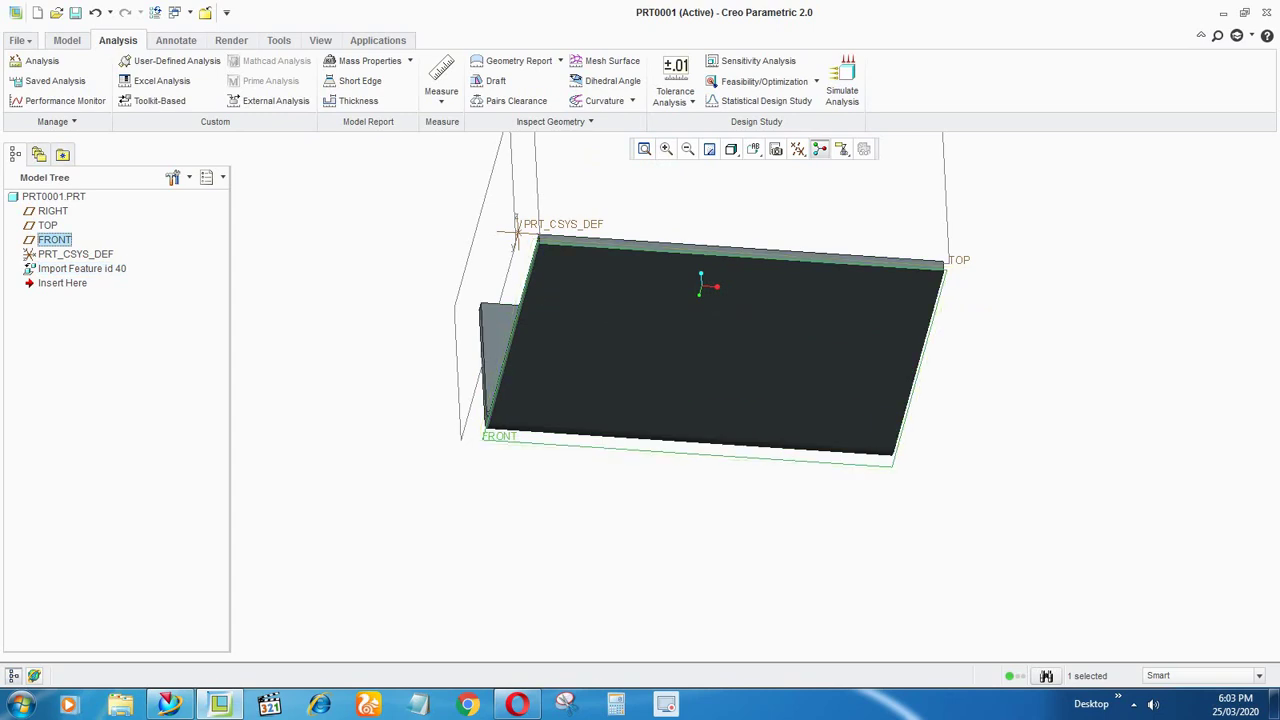
click(441, 75)
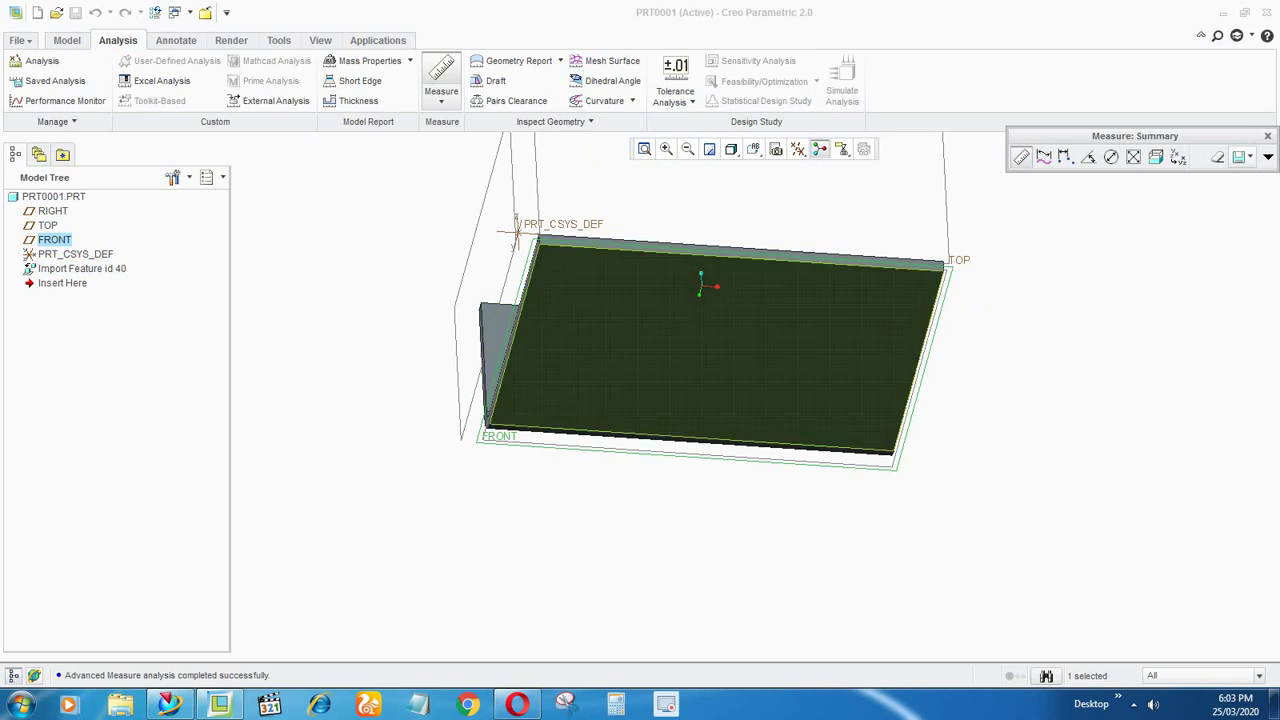
click(571, 356)
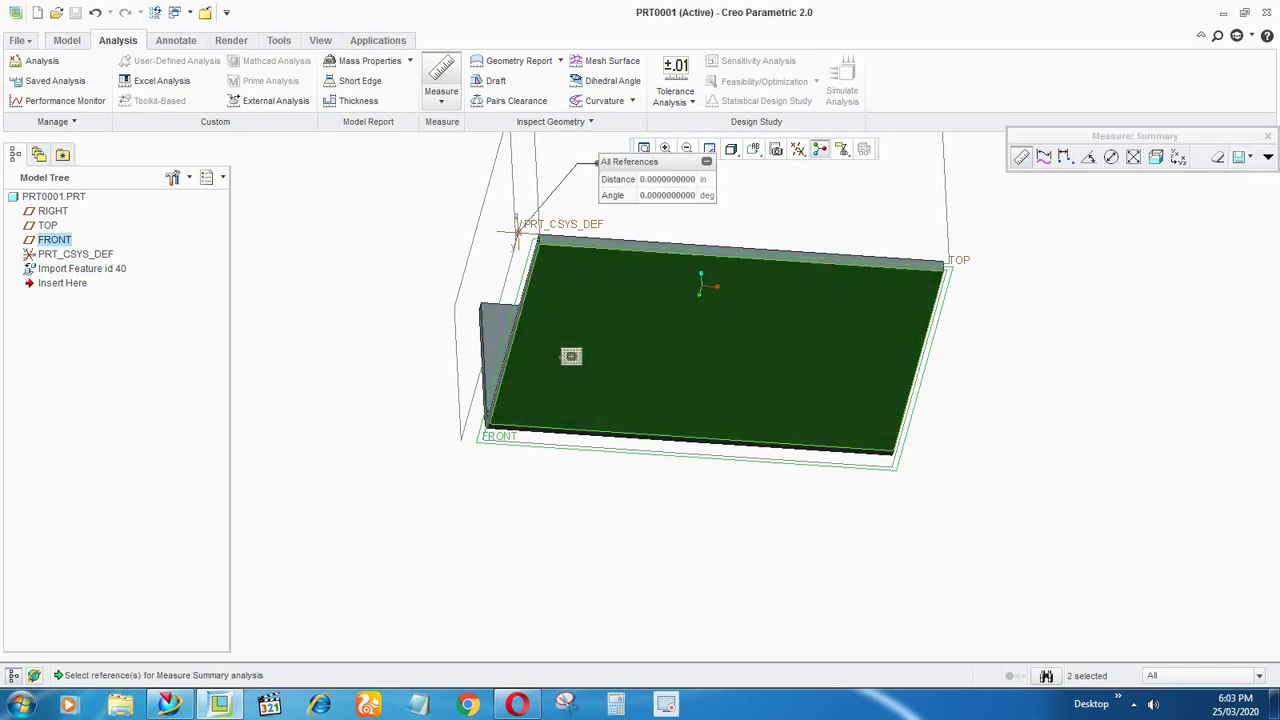
Close the distance and angle measurement and clear the FRONT datum plane selection
click(667, 180)
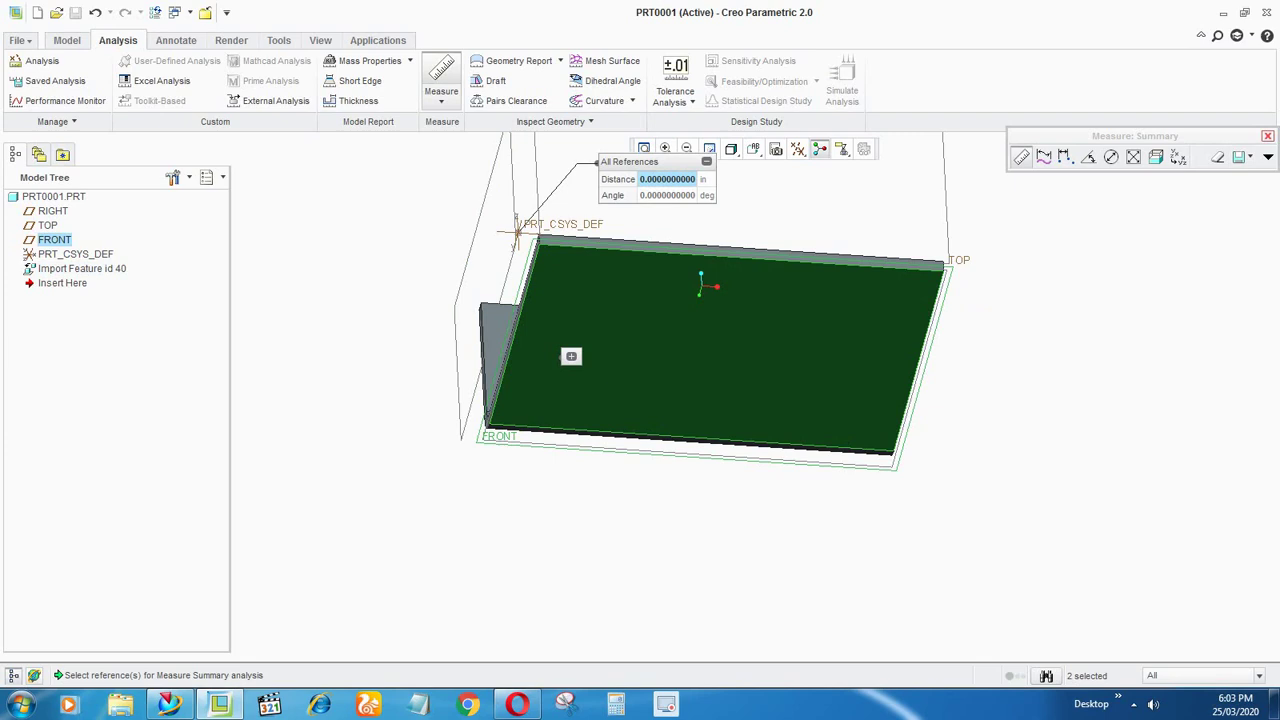
click(1268, 136)
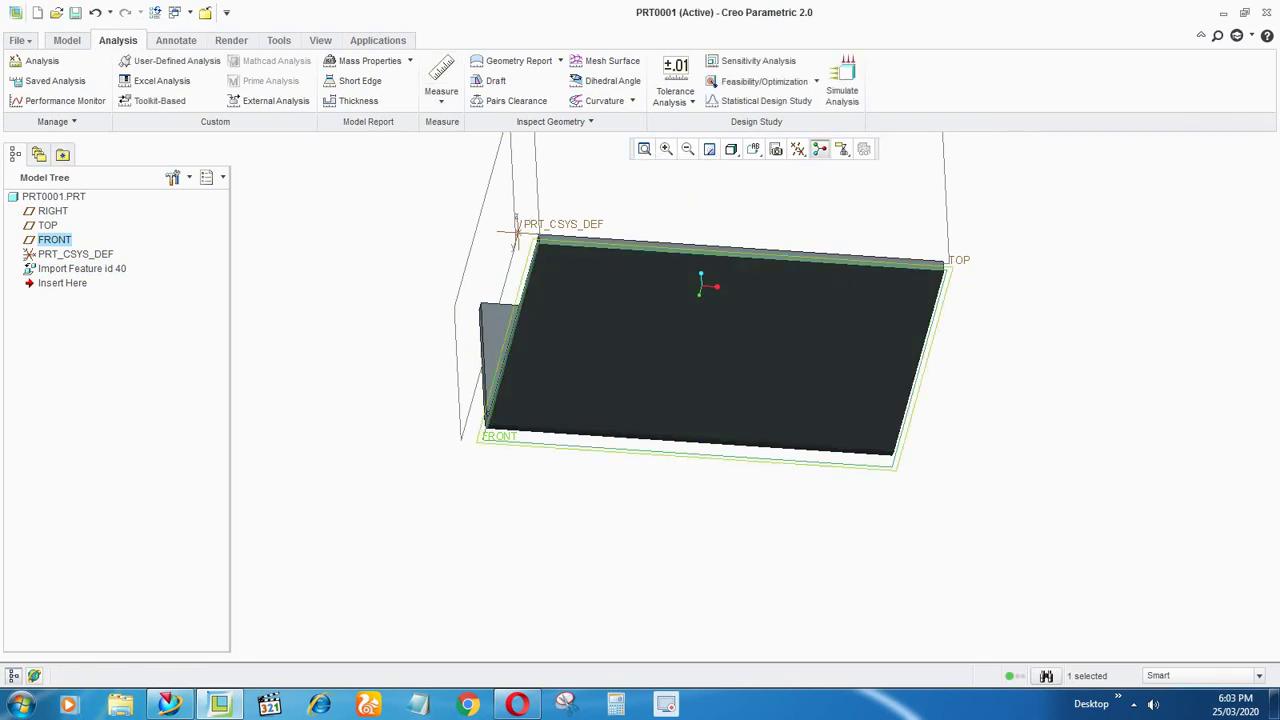
click(690, 500)
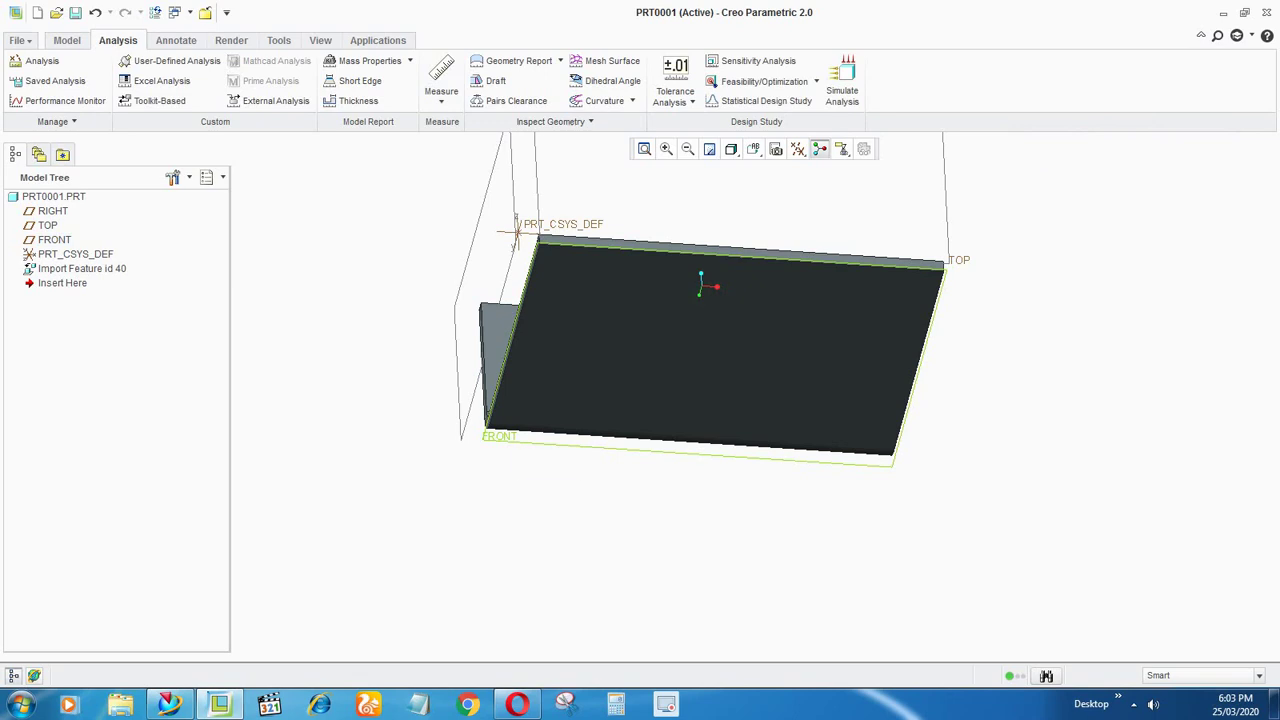
Delete the import feature from the part, and undo the deletion
click(82, 269)
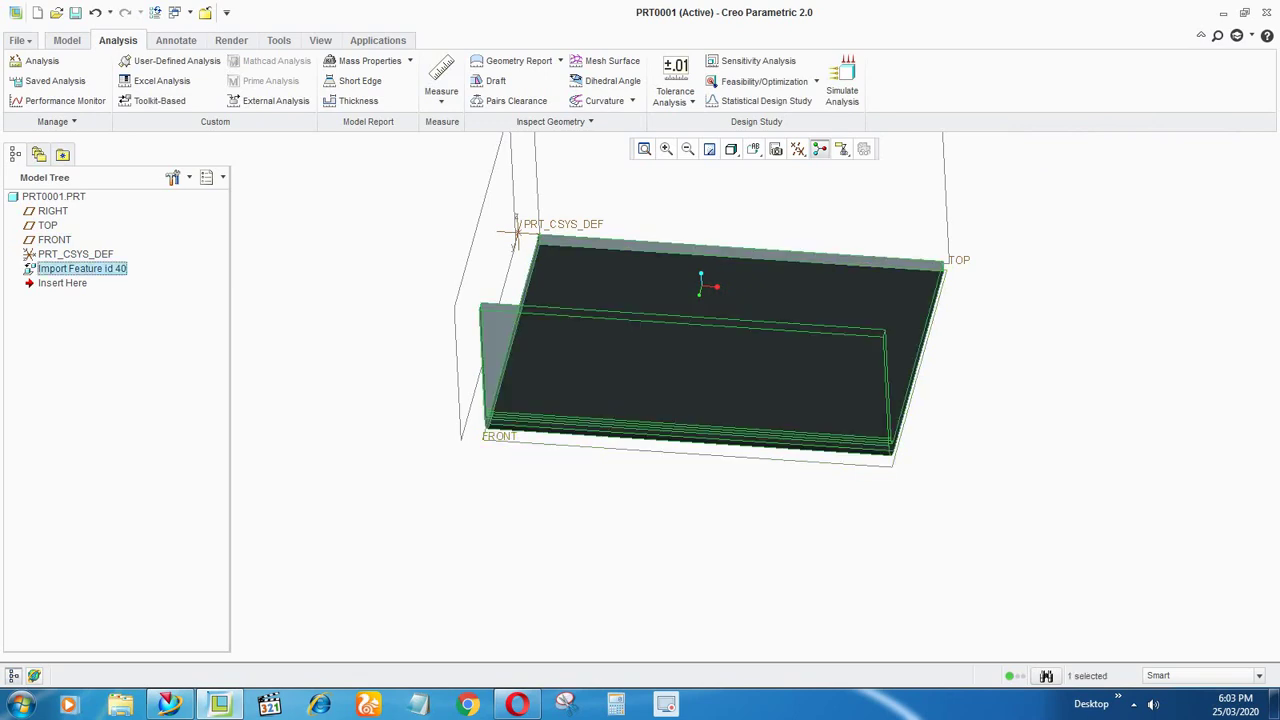
key(Delete)
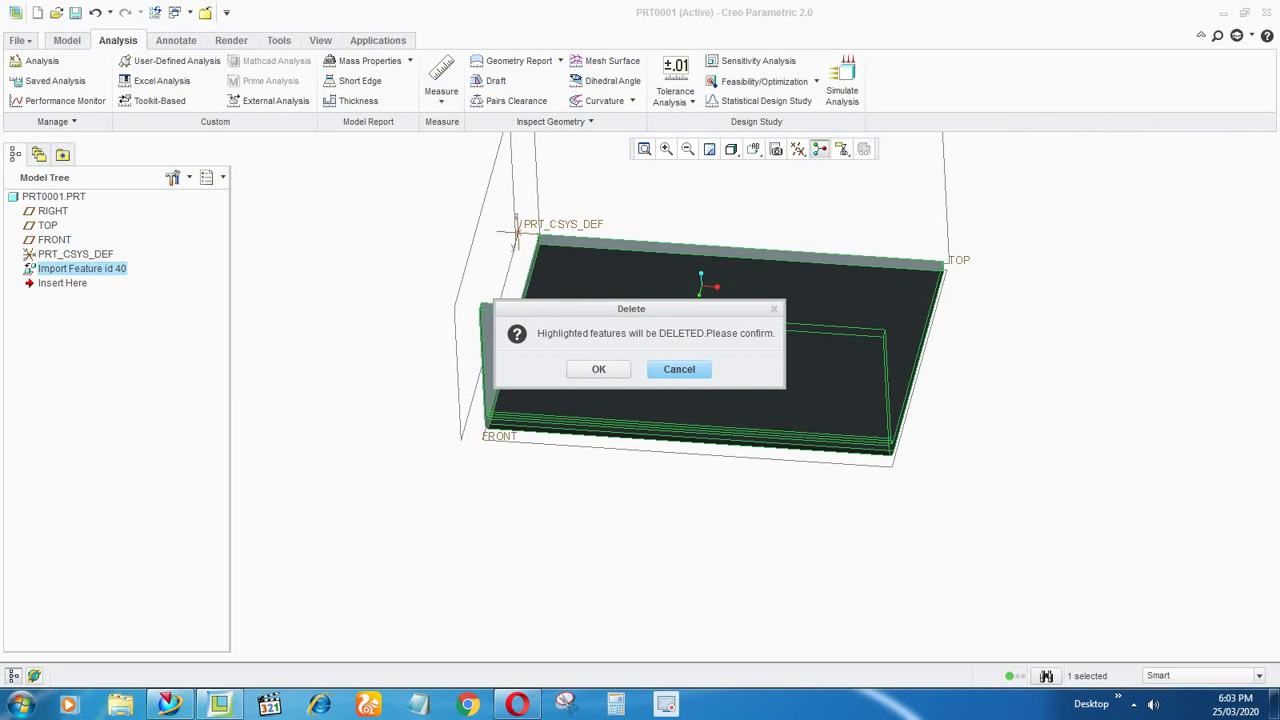
click(598, 369)
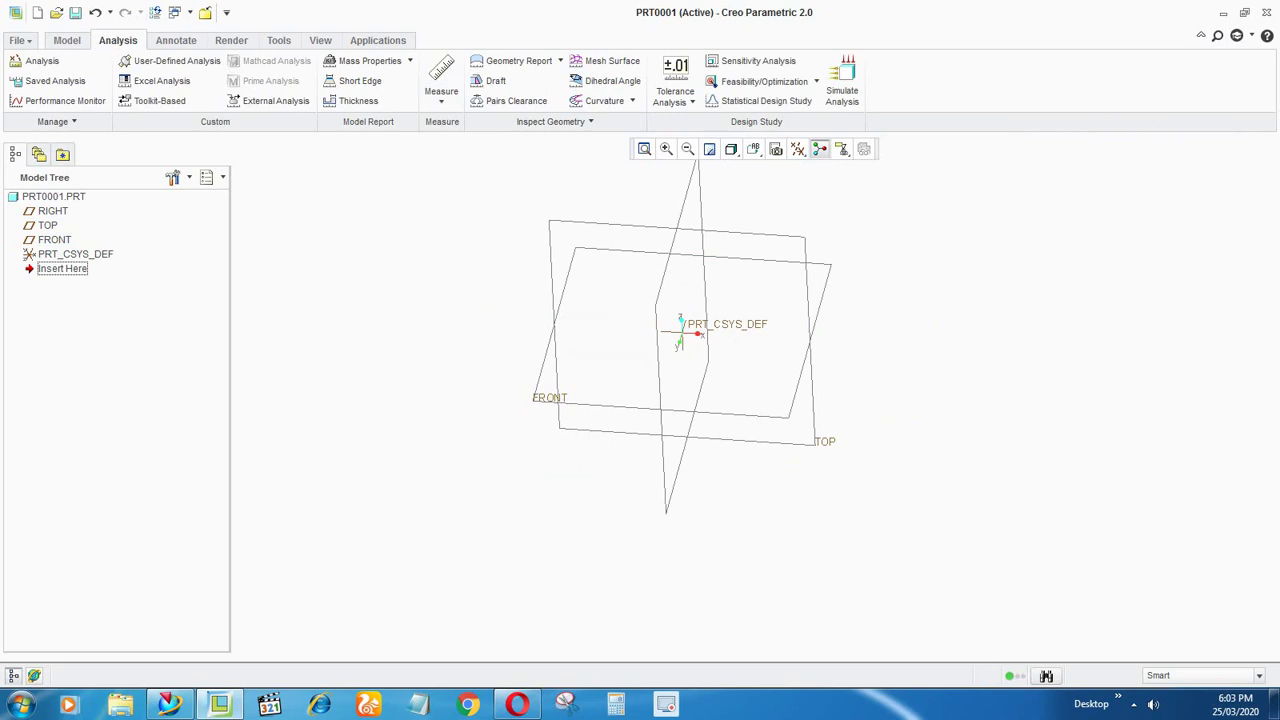
key(ctrl+z)
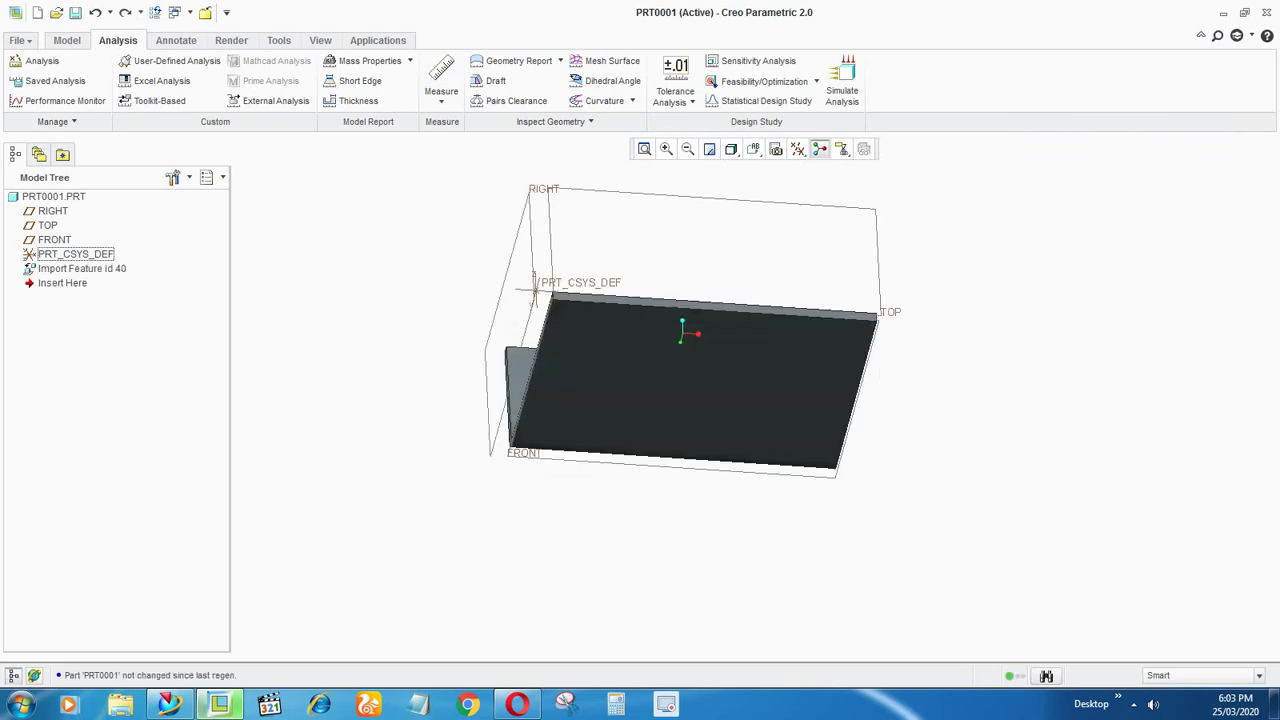
scroll(157, 84, up, 1)
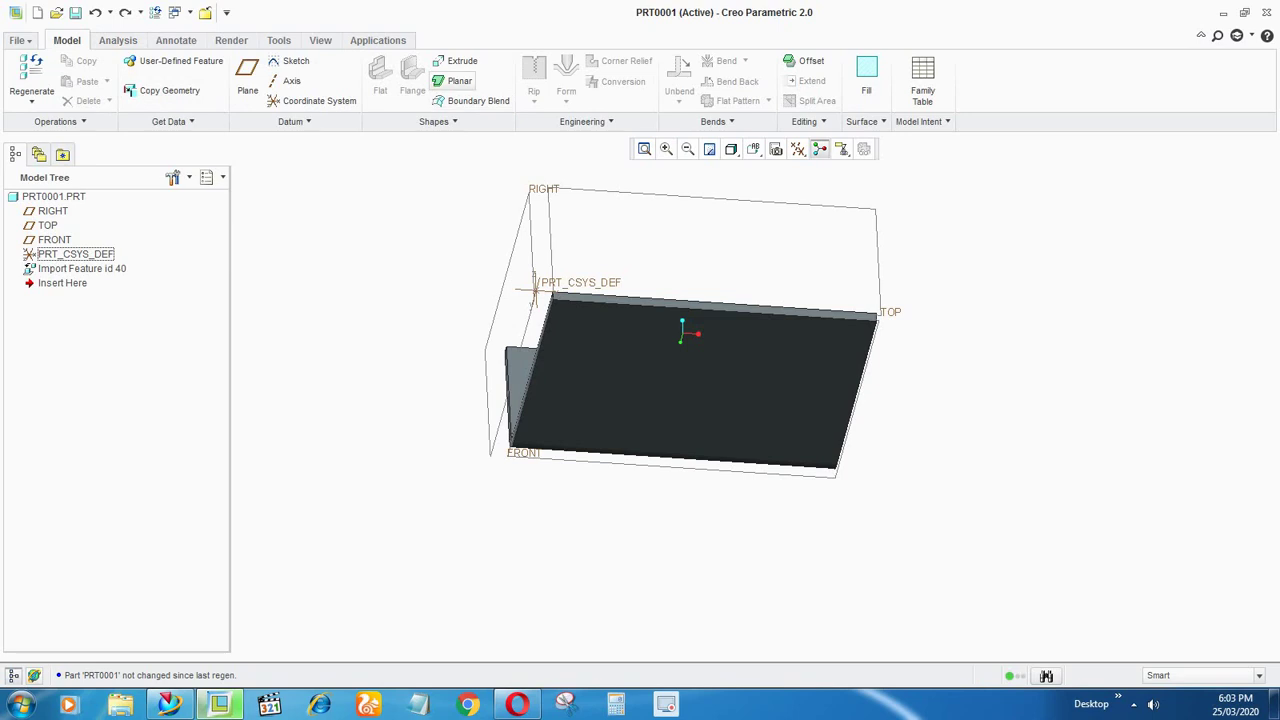
Start a Planar wall with its internal sketch on the FRONT datum plane
click(456, 80)
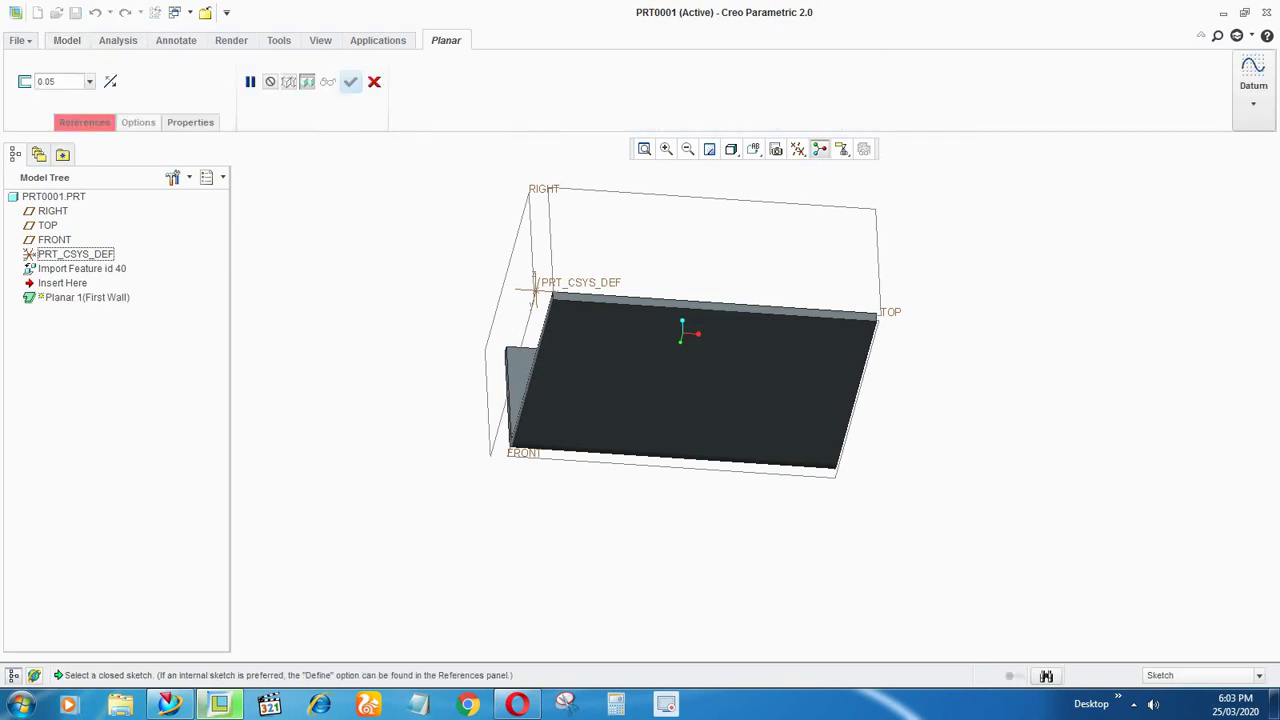
click(524, 454)
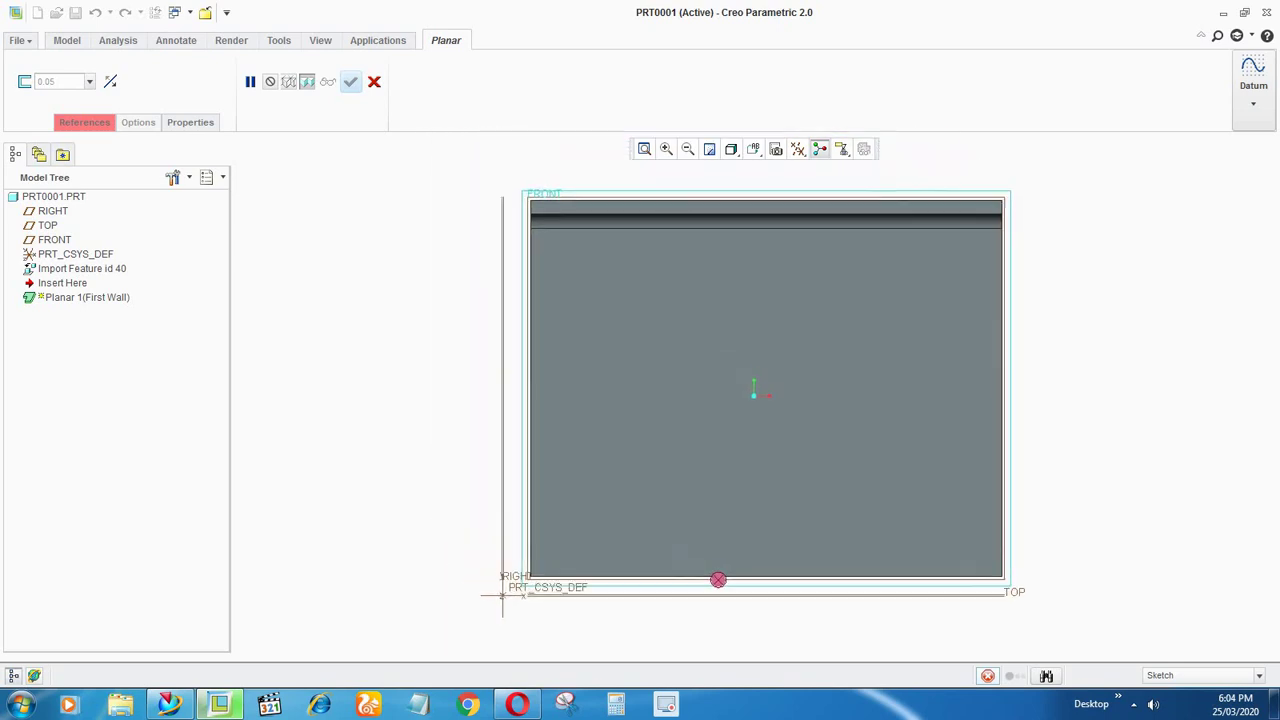
scroll(453, 303, up, 2)
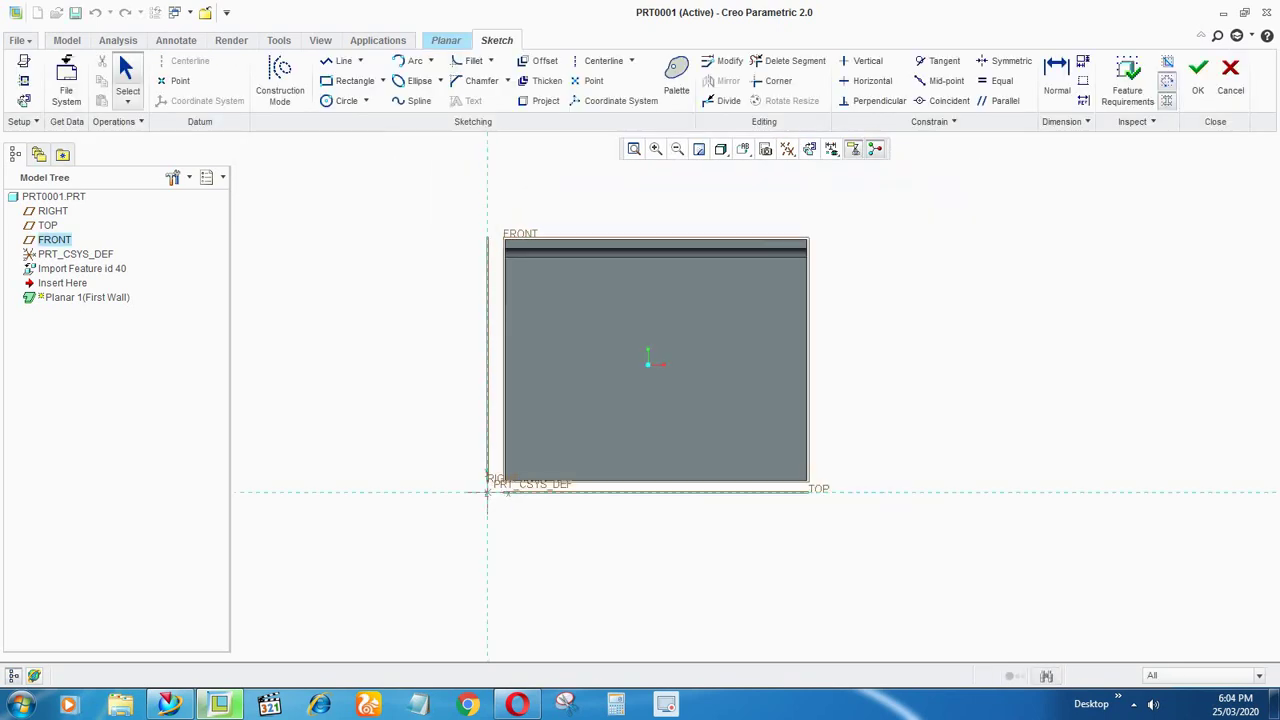
middle_drag(453, 303, 898, 312)
Add the bend's inner edge and the three outer edges of the large flange as sketch references
right_click(354, 325)
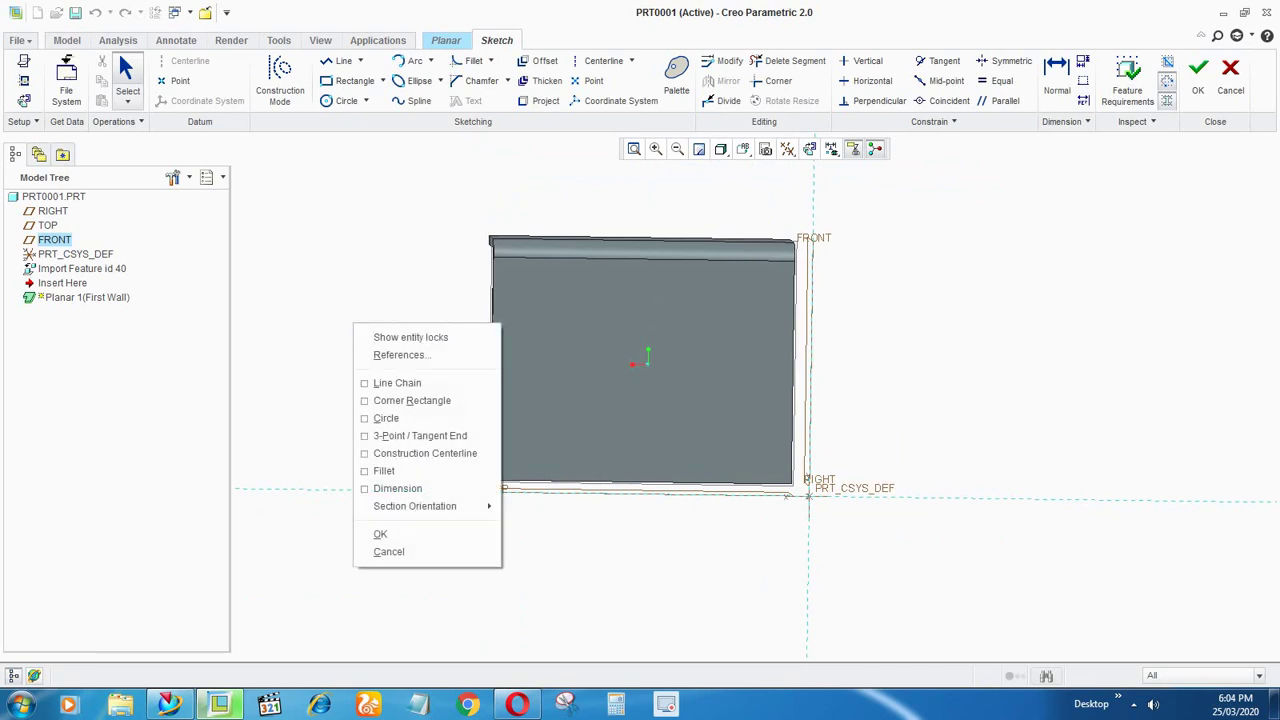
click(402, 355)
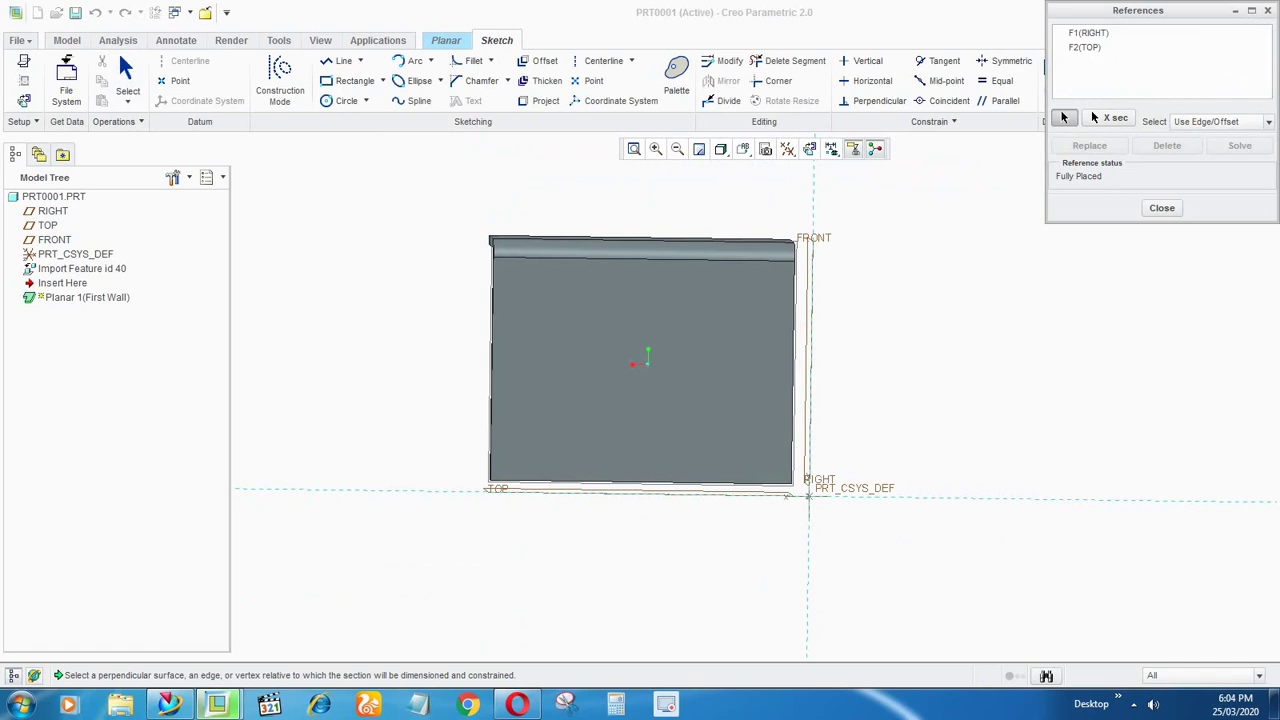
click(540, 258)
middle_drag(490, 290, 520, 294)
scroll(519, 295, down, 5)
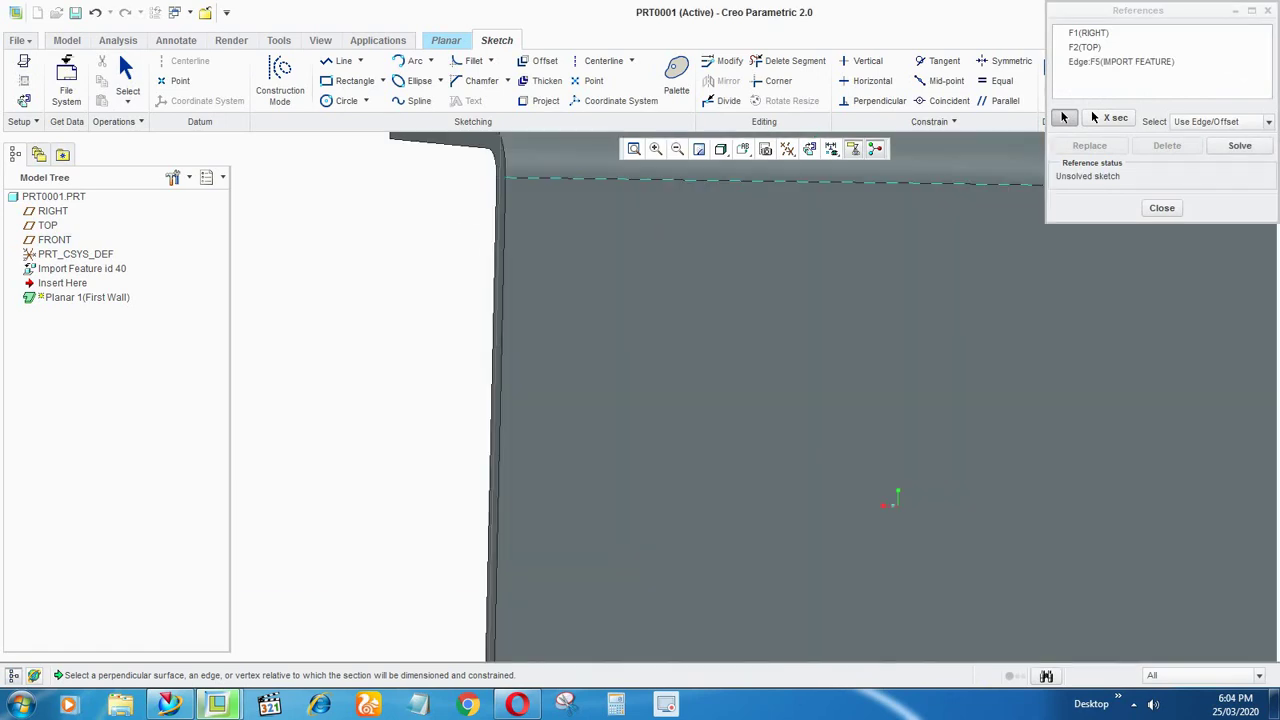
click(502, 300)
scroll(280, 202, up, 5)
scroll(420, 453, down, 5)
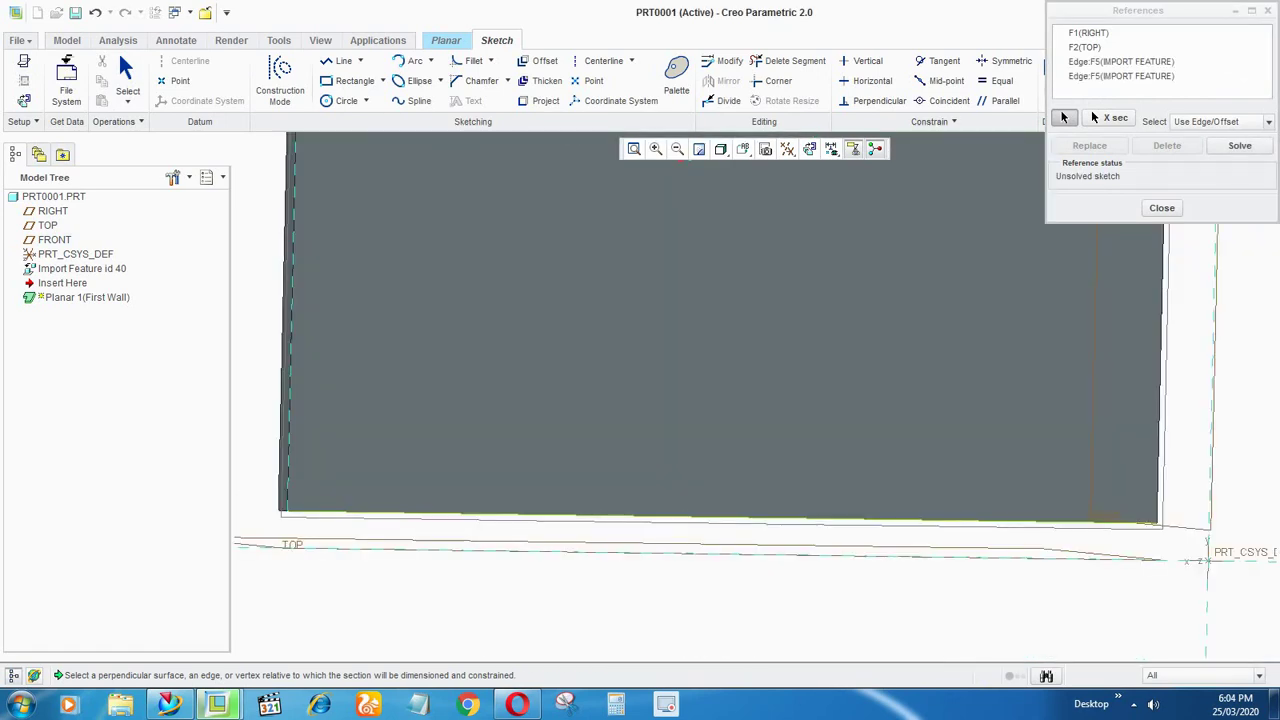
click(340, 512)
scroll(335, 530, up, 4)
scroll(700, 410, down, 5)
click(603, 408)
scroll(690, 410, up, 3)
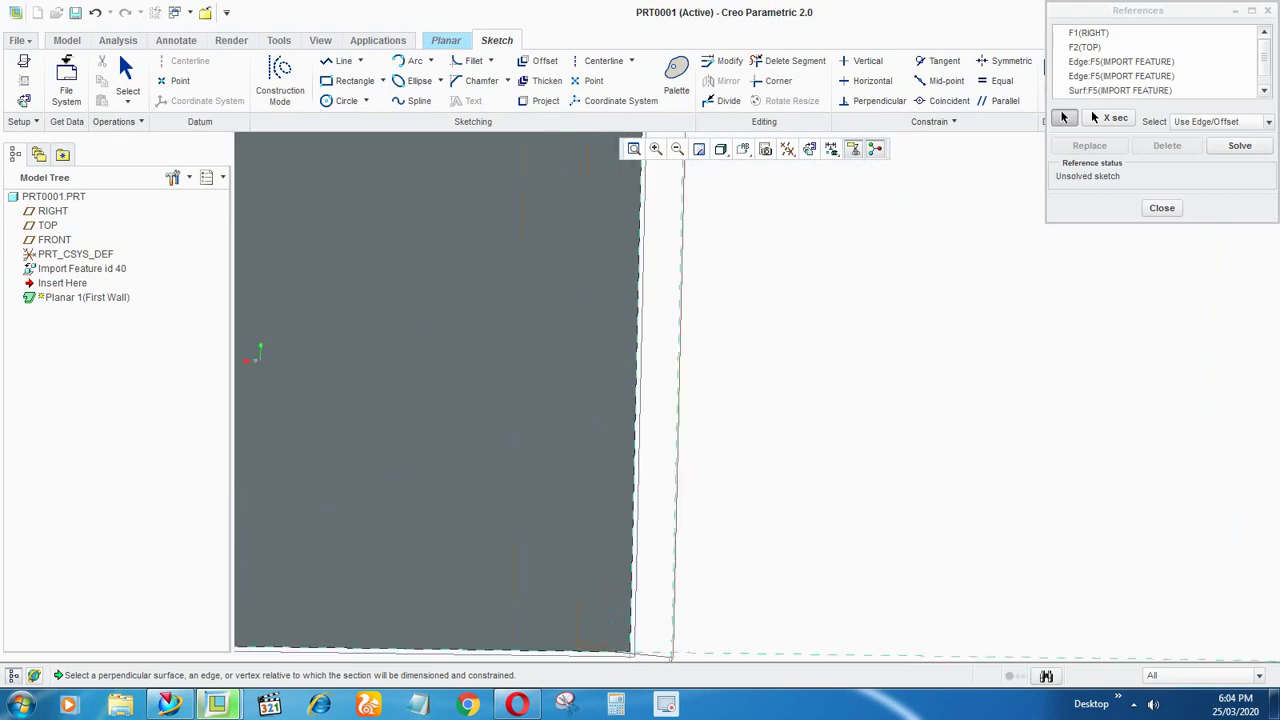
scroll(688, 411, up, 1)
click(1162, 208)
scroll(974, 354, up, 4)
Sketch a corner rectangle over the large flange's flat area, snapping diagonally opposite corners to the reference intersections
middle_drag(950, 362, 930, 367)
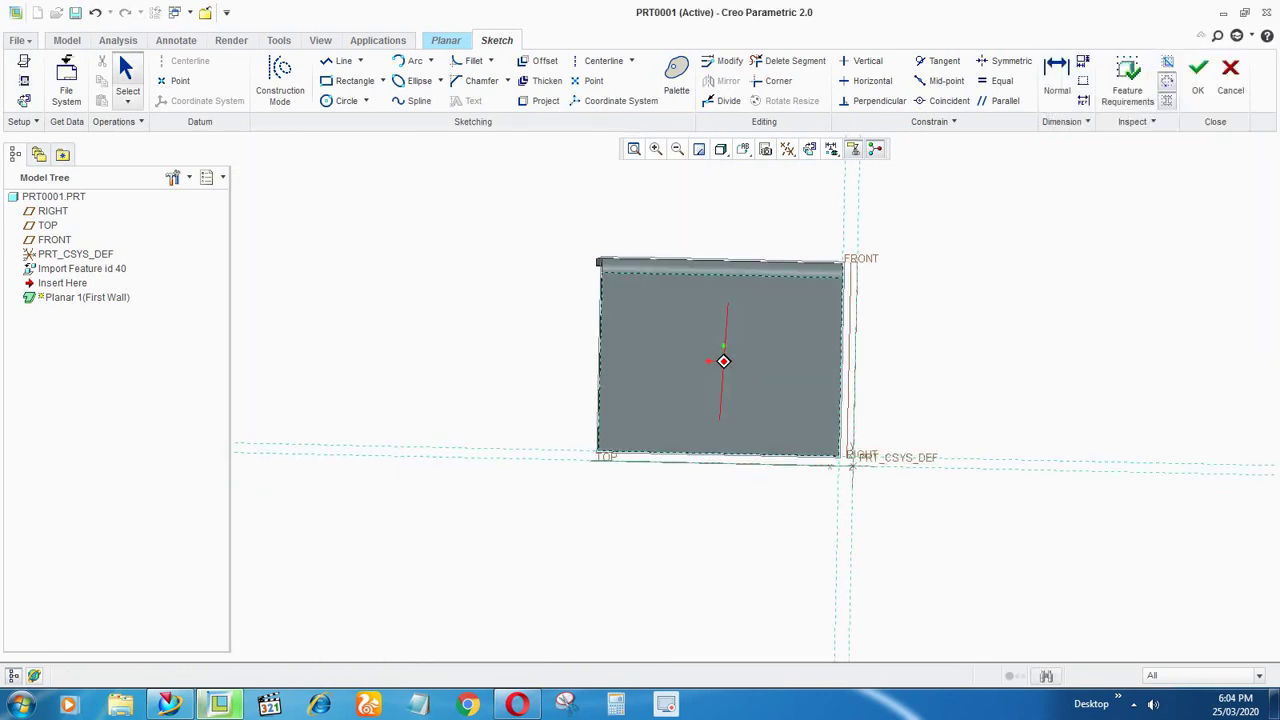
middle_drag(790, 330, 768, 331)
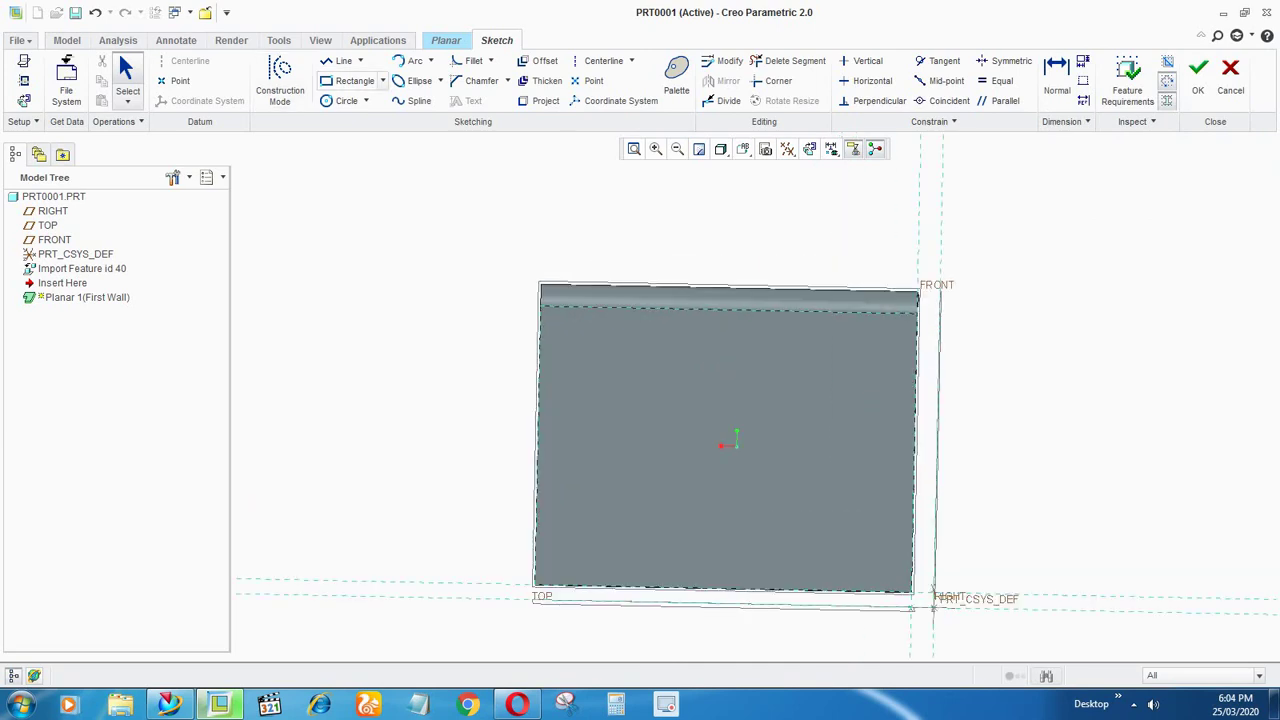
click(350, 80)
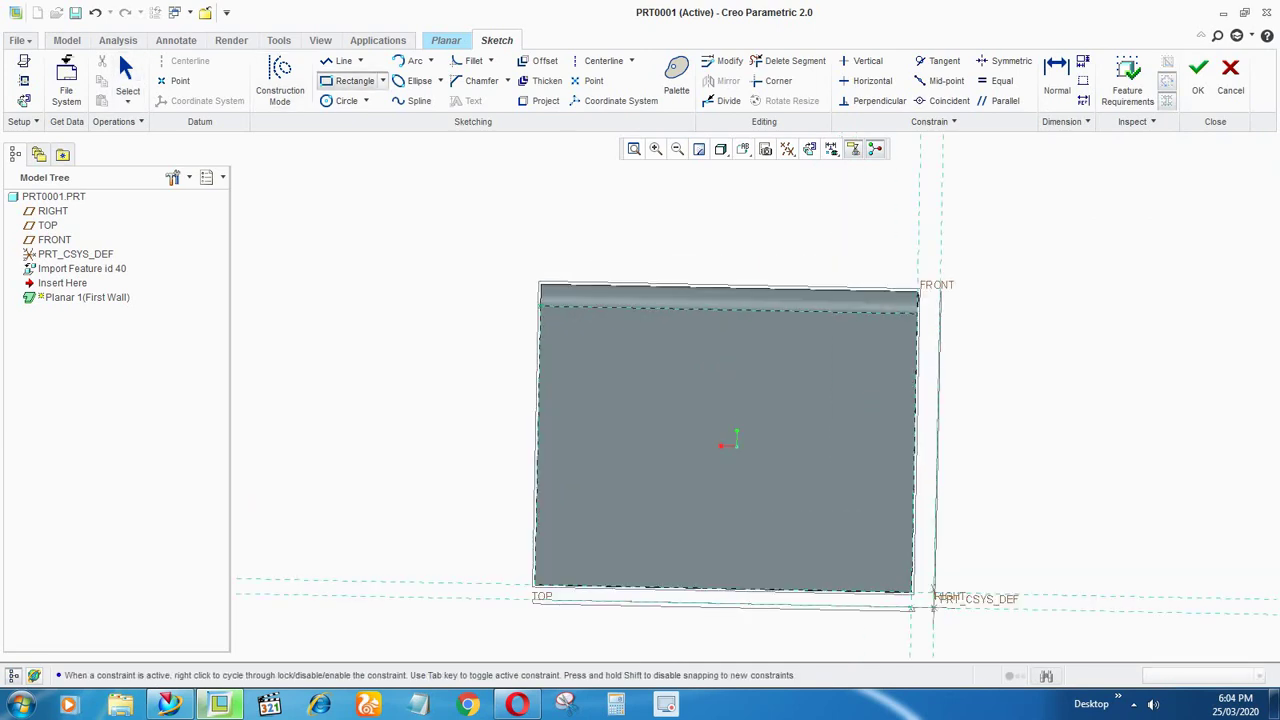
click(540, 305)
click(912, 590)
middle_click(912, 592)
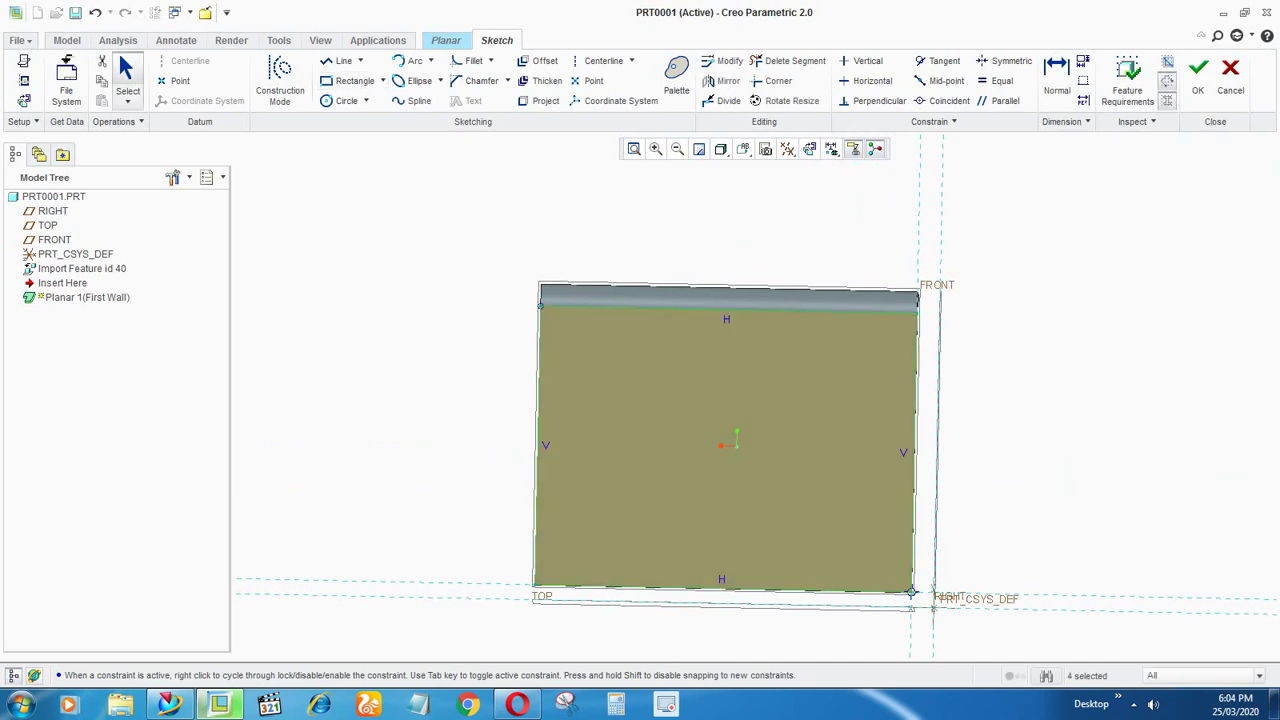
mouse_move(736, 446)
middle_down()
mouse_move(775, 435)
mouse_move(758, 440)
middle_up()
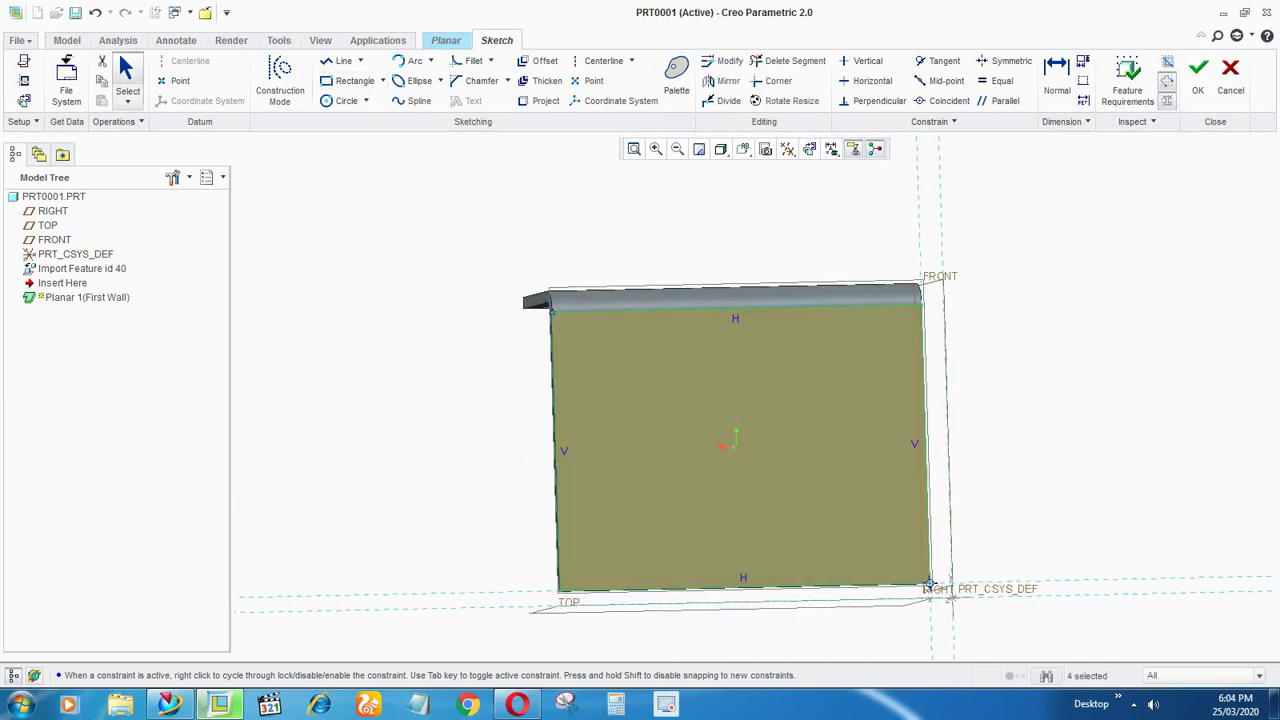
click(758, 440)
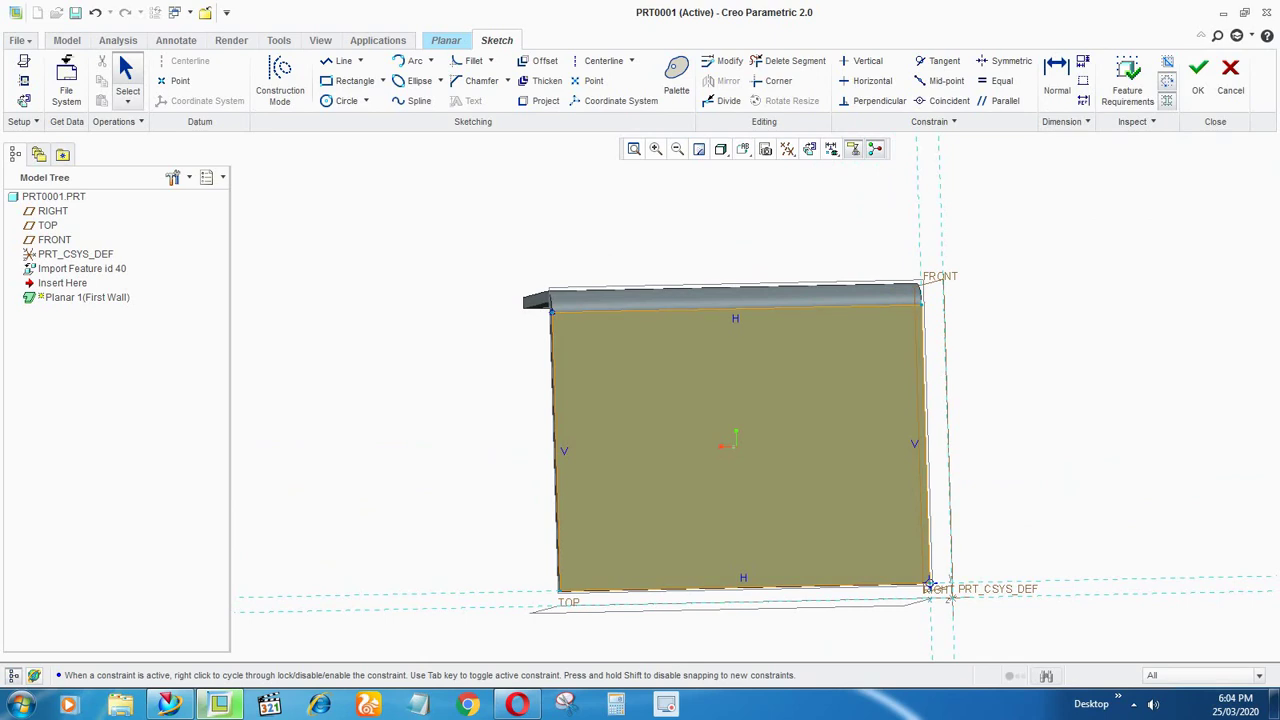
Delete all four import-feature references from the sketch and solve it against only the RIGHT and TOP planes
middle_drag(930, 586, 933, 560)
click(24, 80)
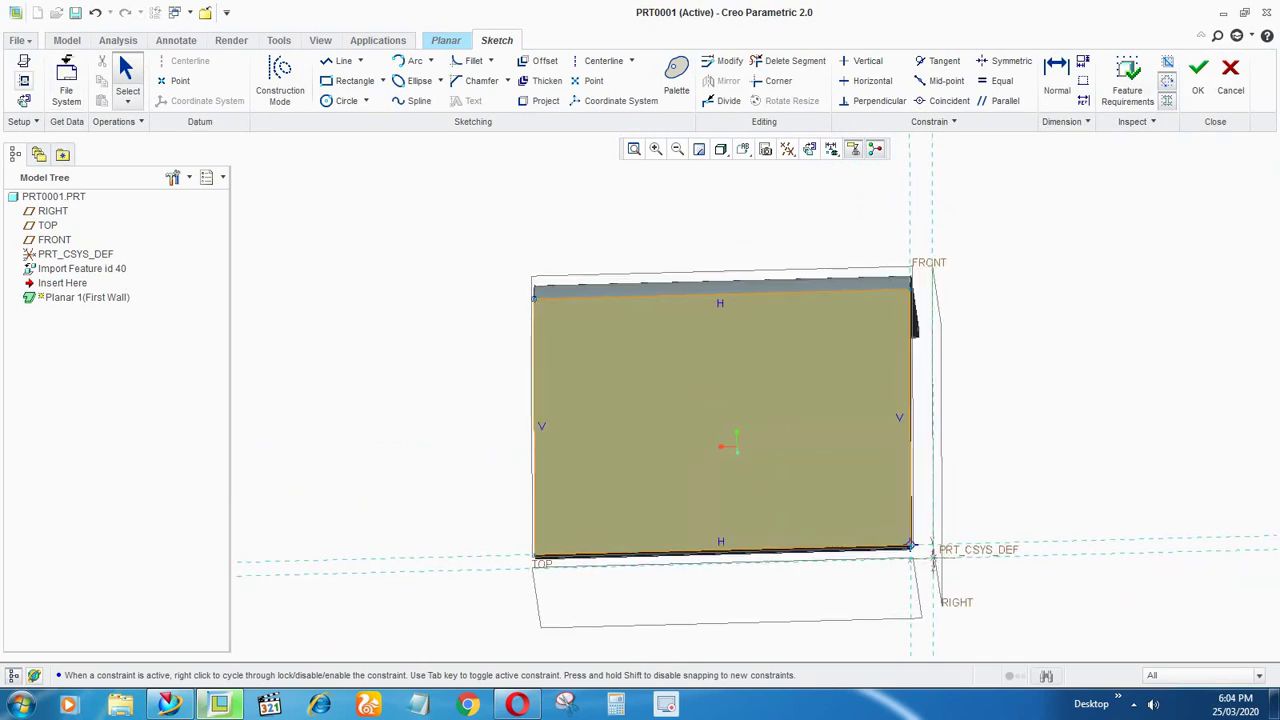
mouse_move(615, 258)
mouse_down()
mouse_move(450, 200)
mouse_move(363, 205)
mouse_up()
click(347, 257)
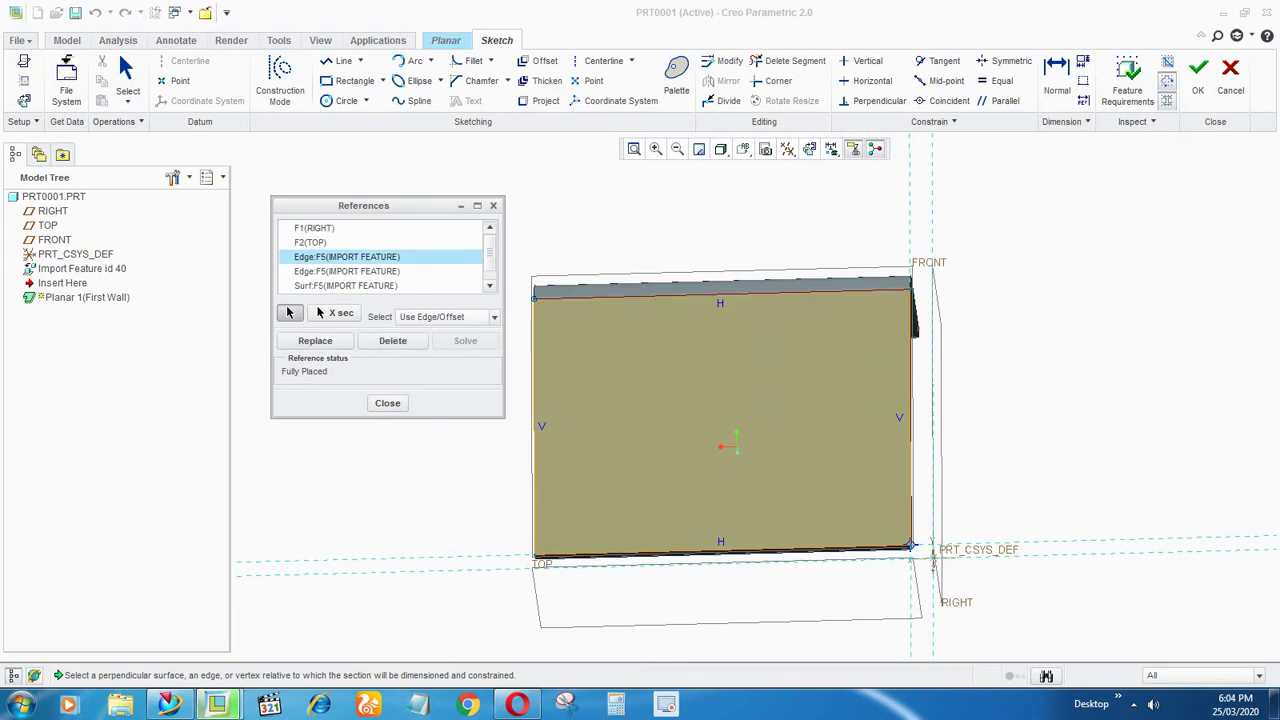
click(393, 341)
click(393, 341)
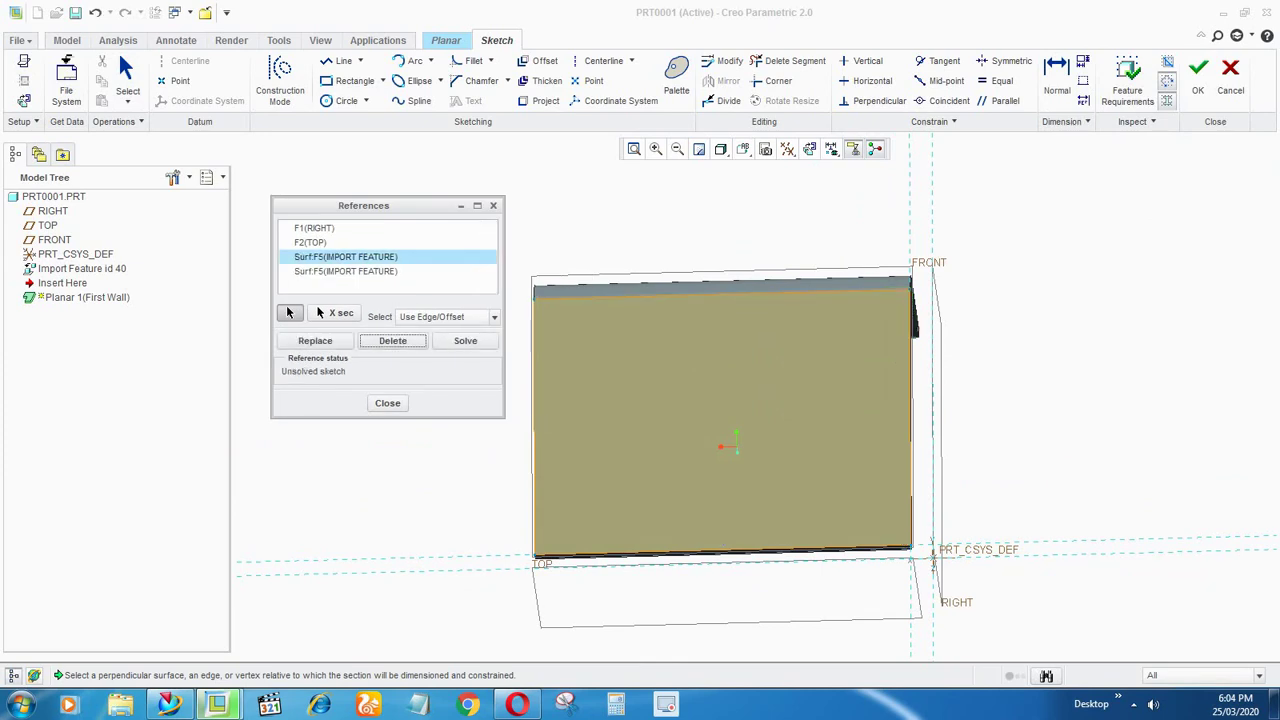
click(393, 341)
click(393, 341)
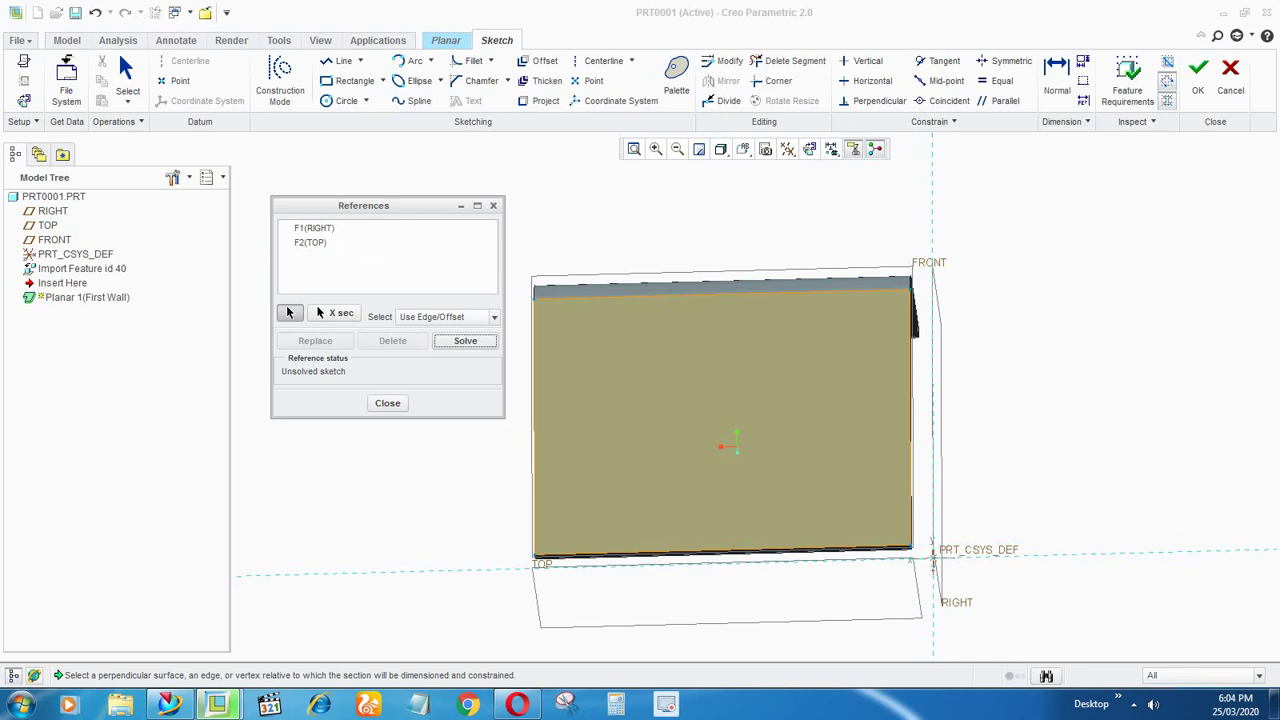
click(288, 313)
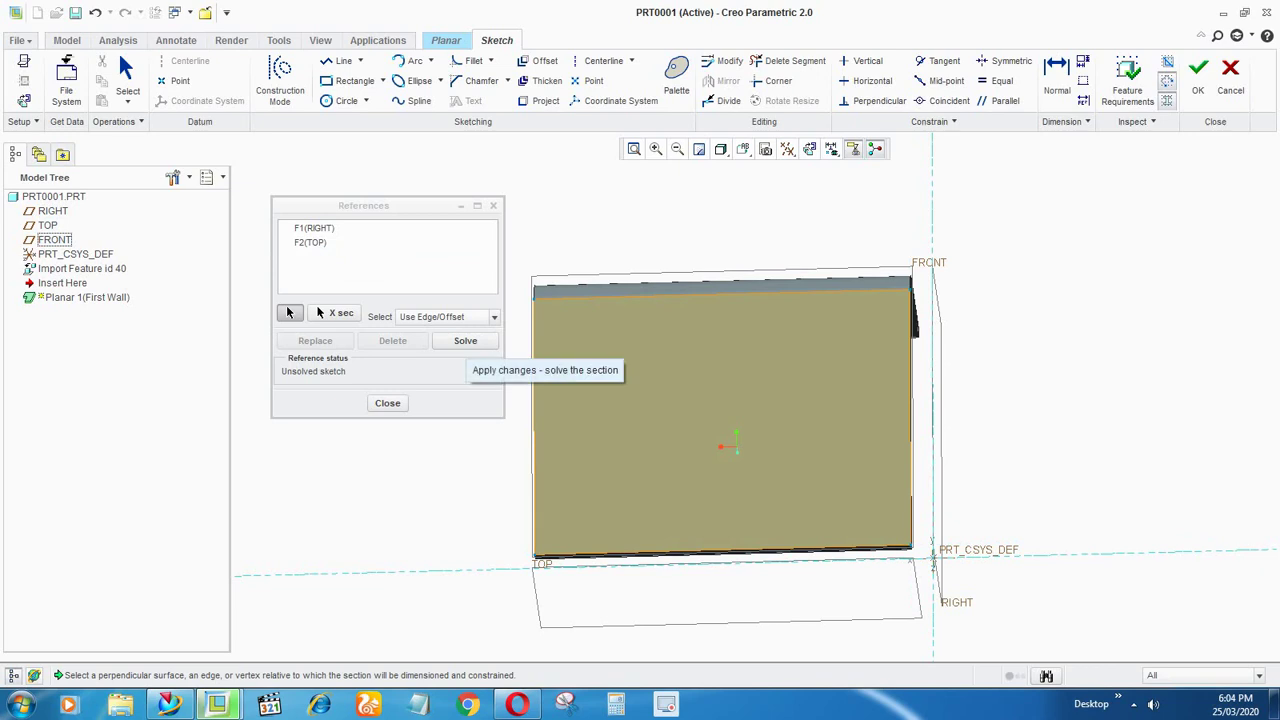
click(465, 340)
click(387, 403)
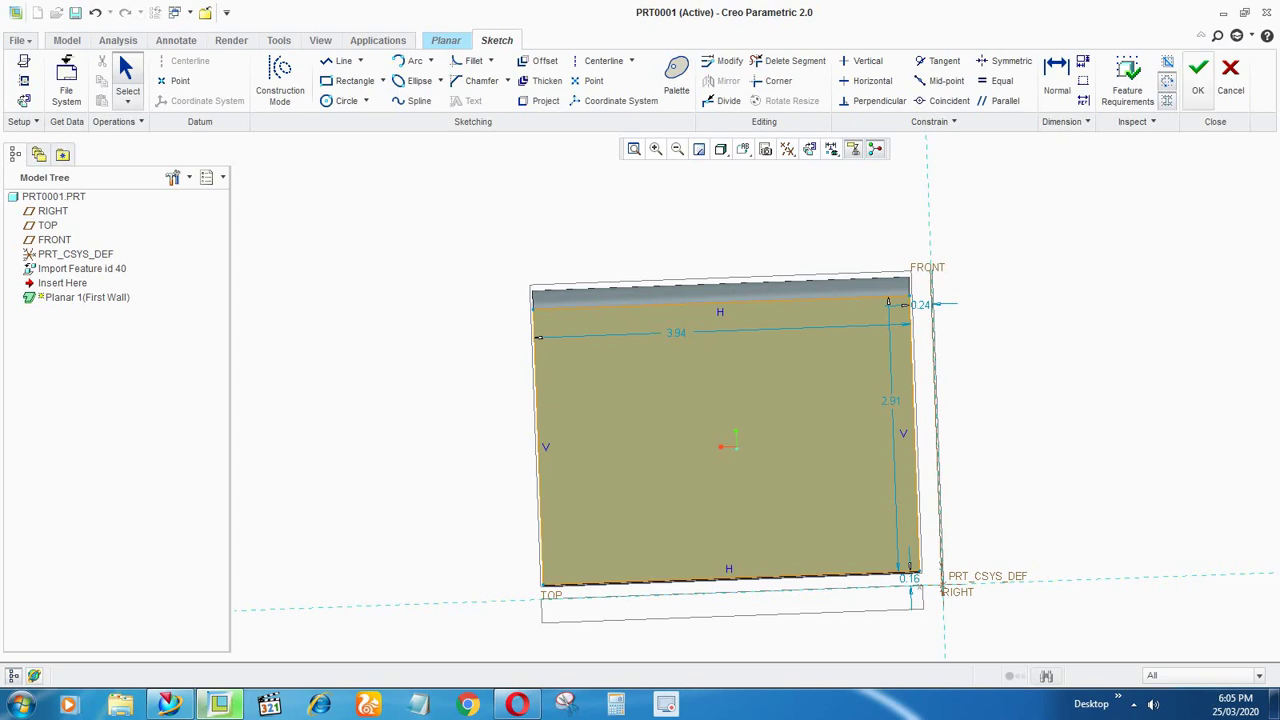
Finish the rectangle sketch and create the planar first wall with a thickness of 0.05
click(1198, 72)
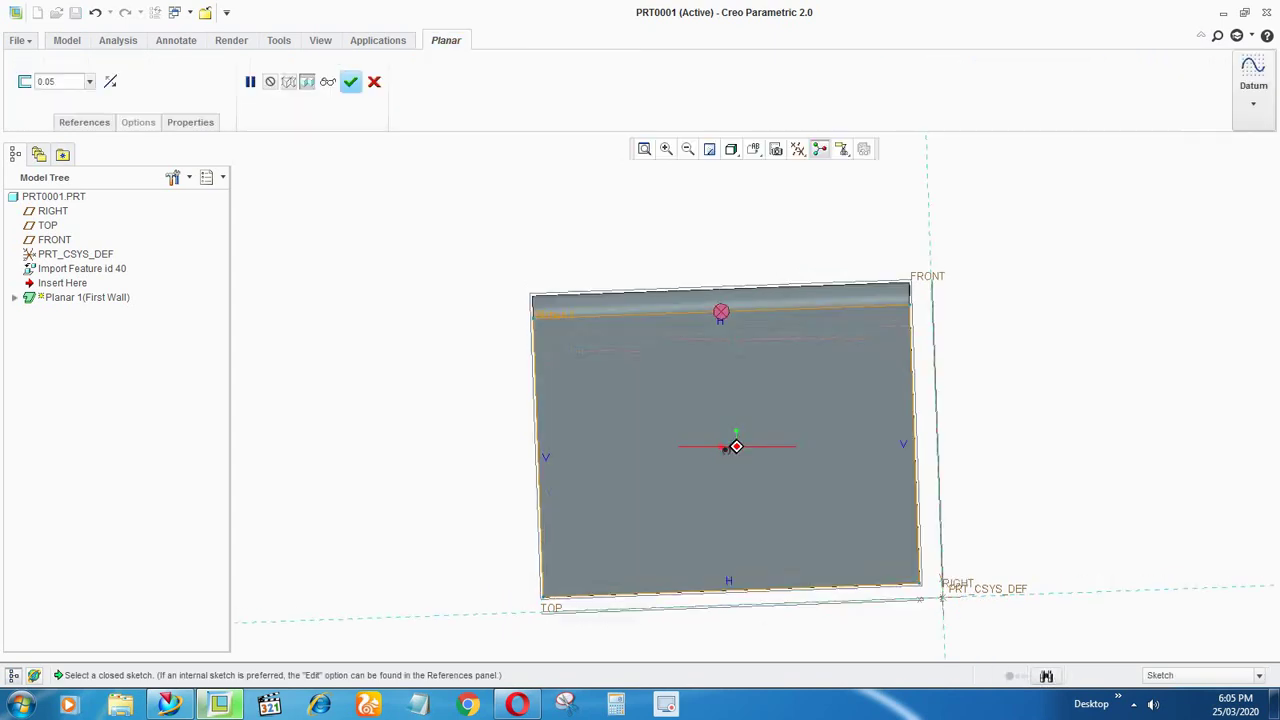
middle_drag(605, 323, 645, 295)
scroll(645, 295, up, 2)
scroll(775, 423, down, 6)
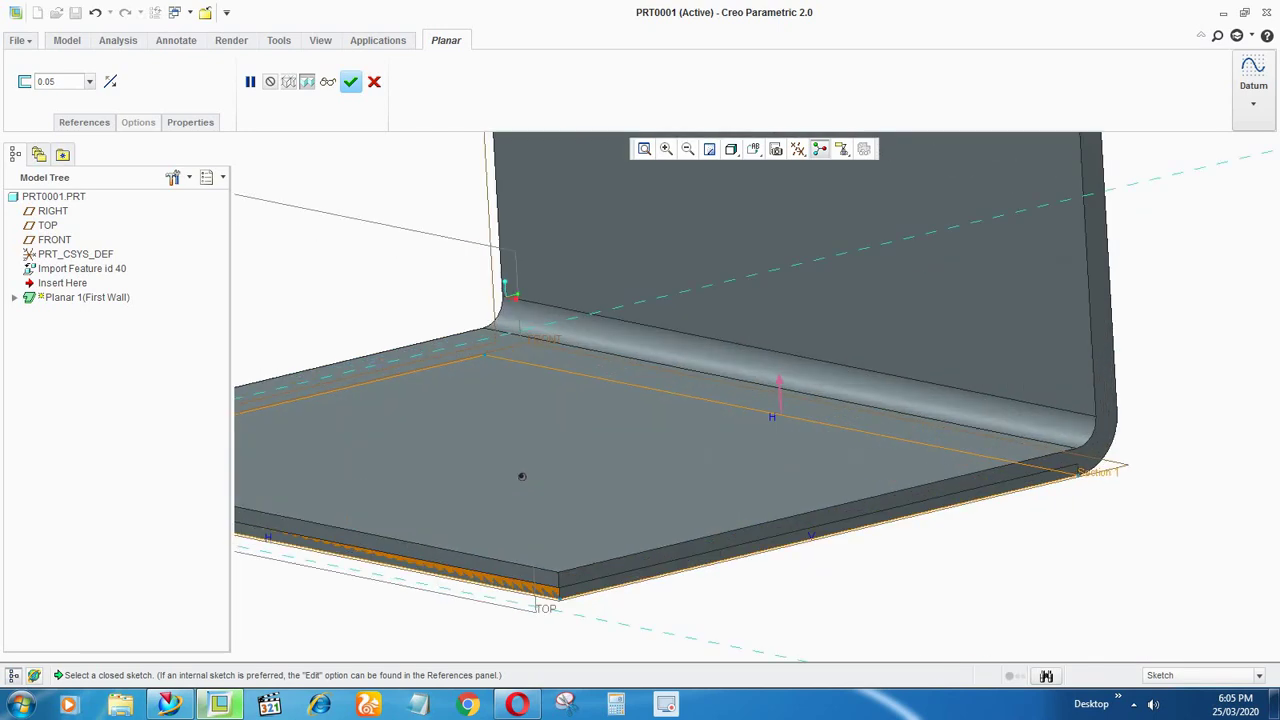
middle_drag(775, 423, 685, 343)
middle_drag(518, 470, 573, 469)
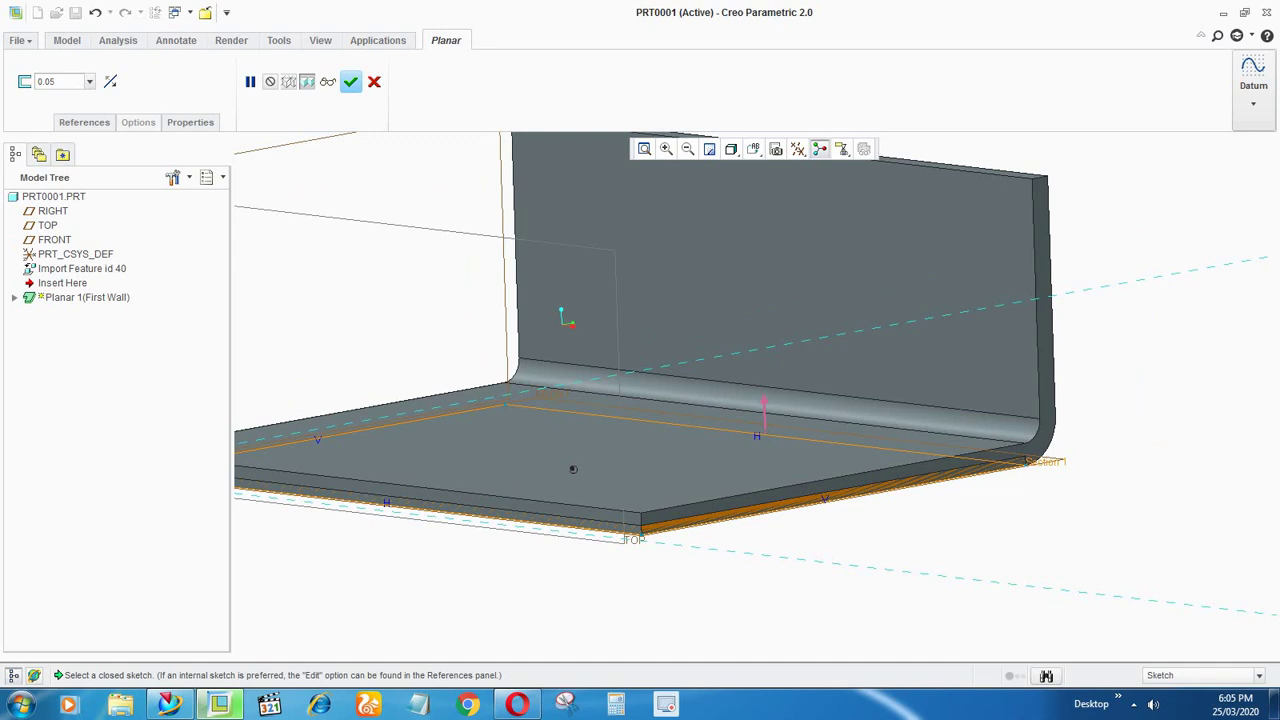
click(350, 81)
key(ctrl+d)
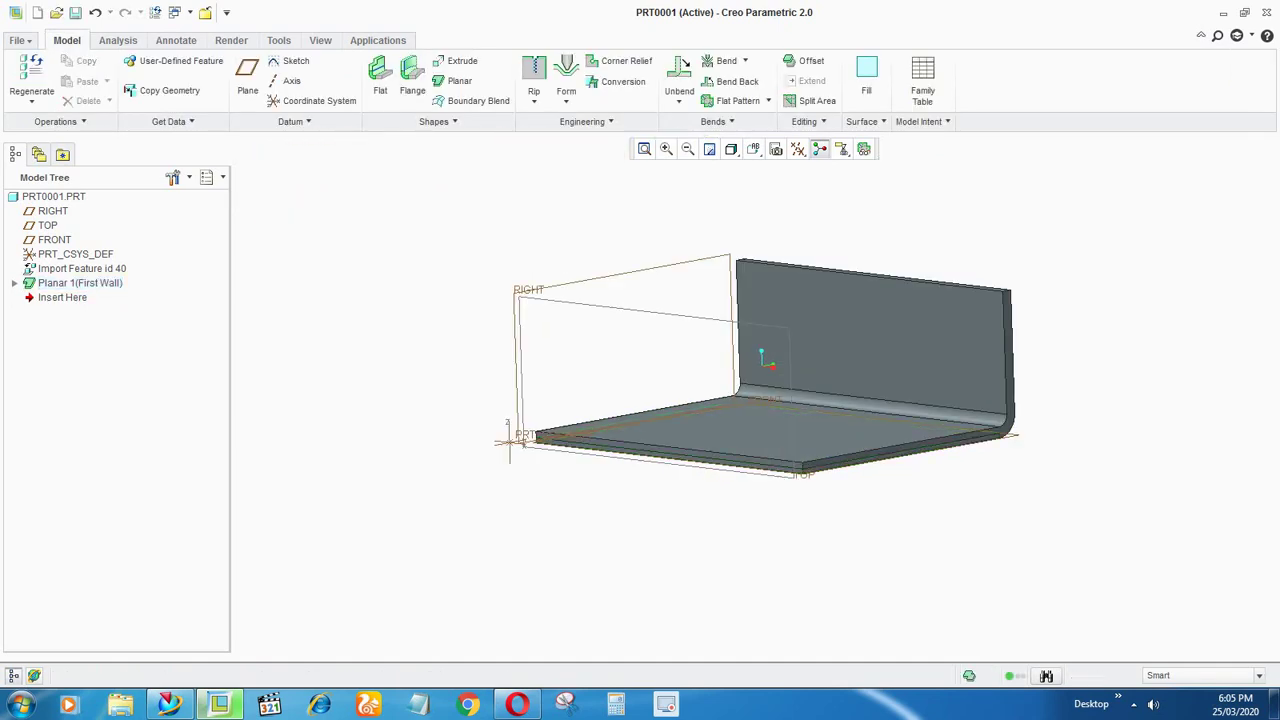
Roll the model back by moving the insertion point to just before the planar first wall
click(75, 283)
right_click(65, 286)
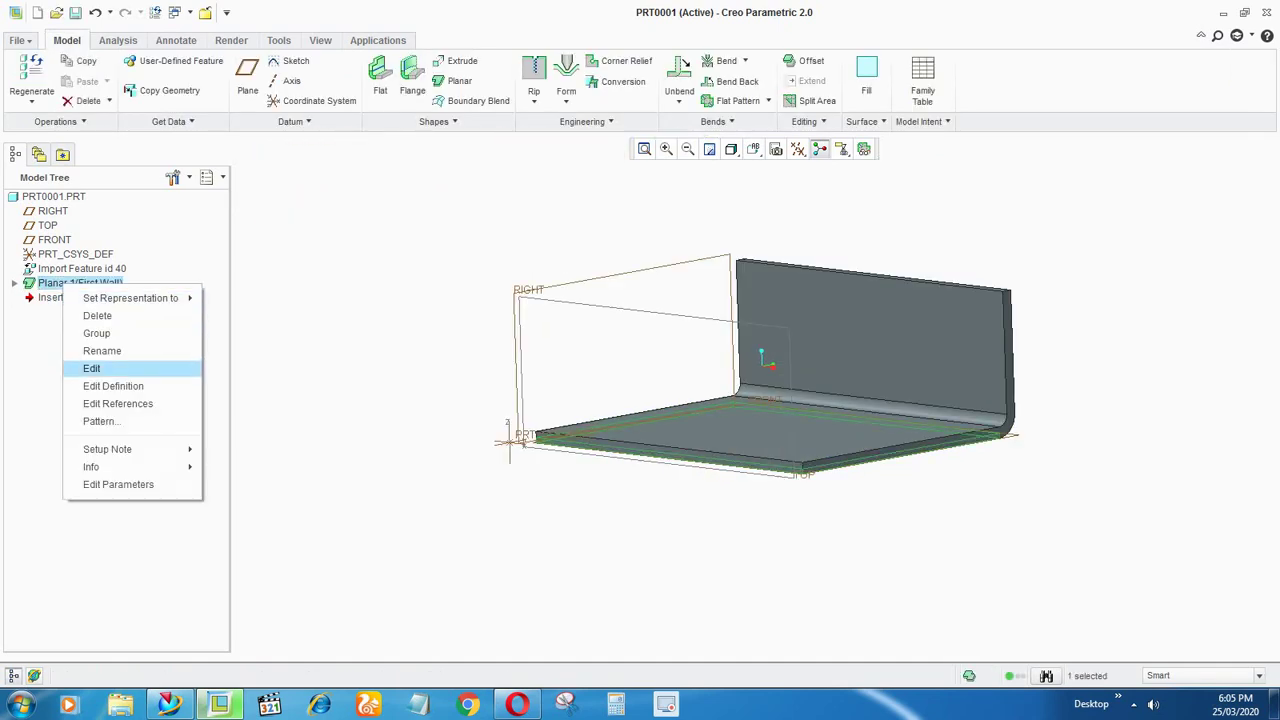
click(92, 369)
drag(62, 297, 62, 283)
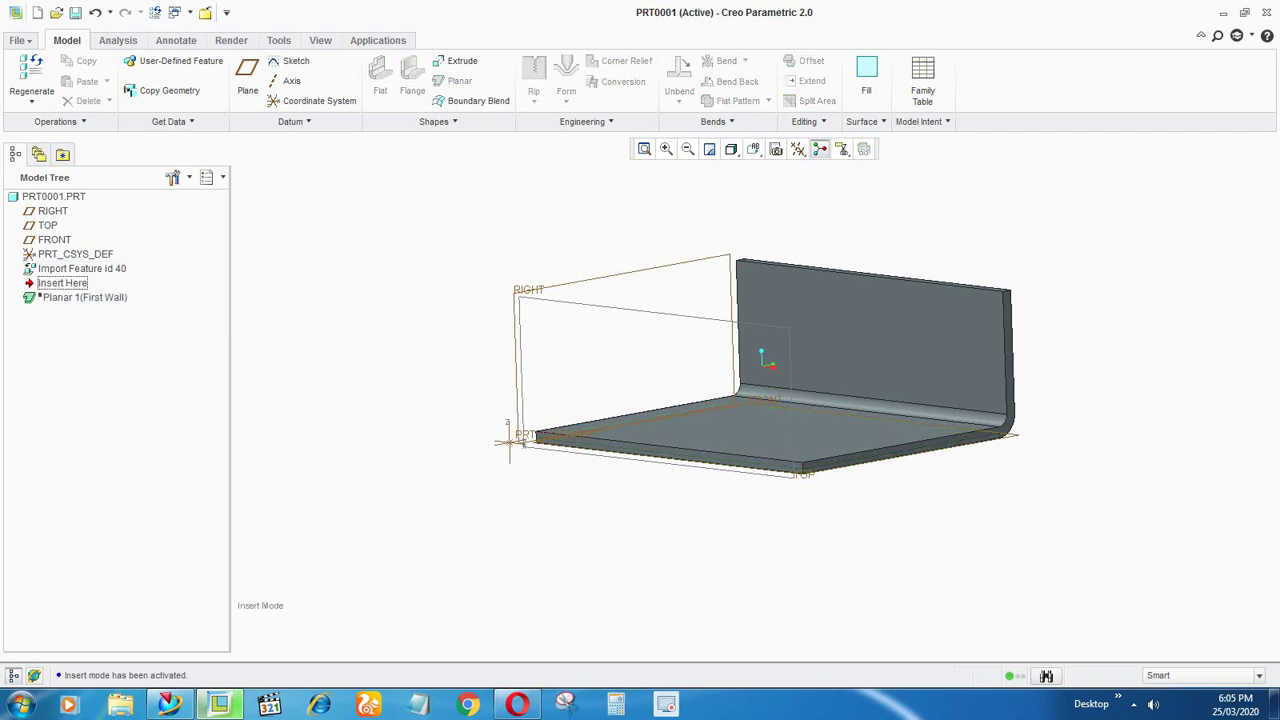
Measure the vertical thickness edge at the large flange's outer corner and copy its curve length
click(118, 40)
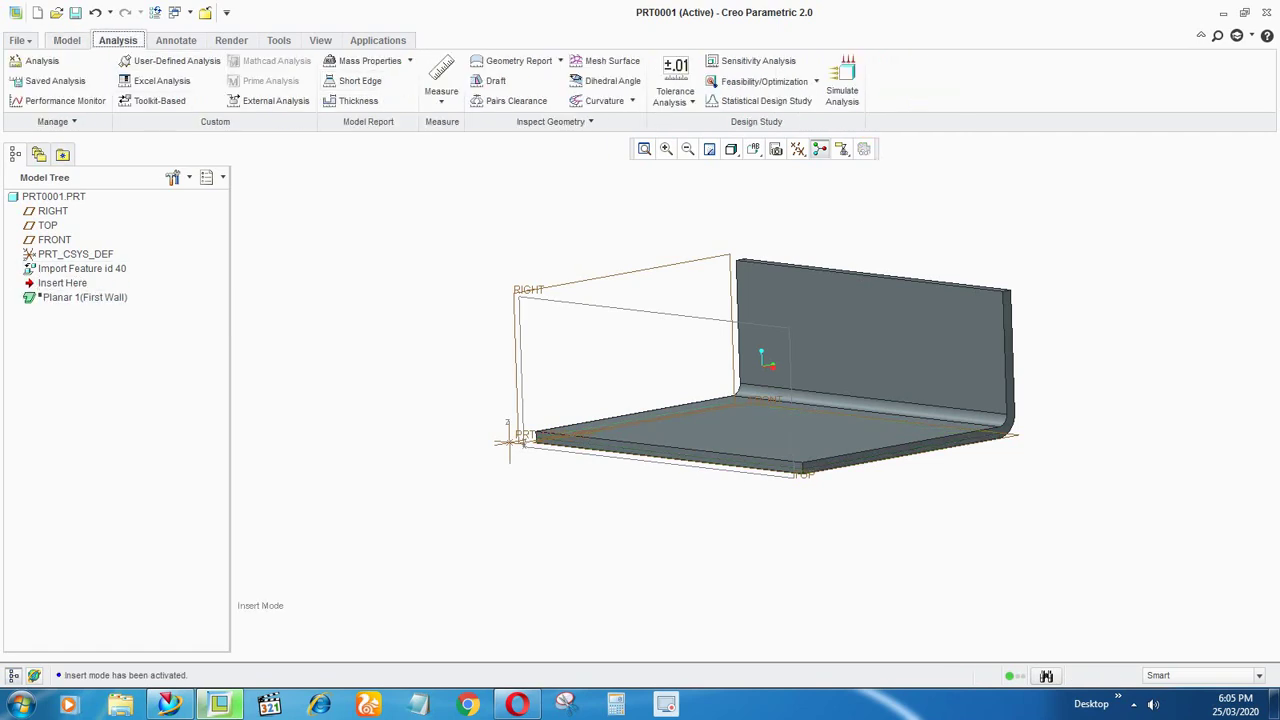
click(441, 80)
scroll(903, 403, down, 5)
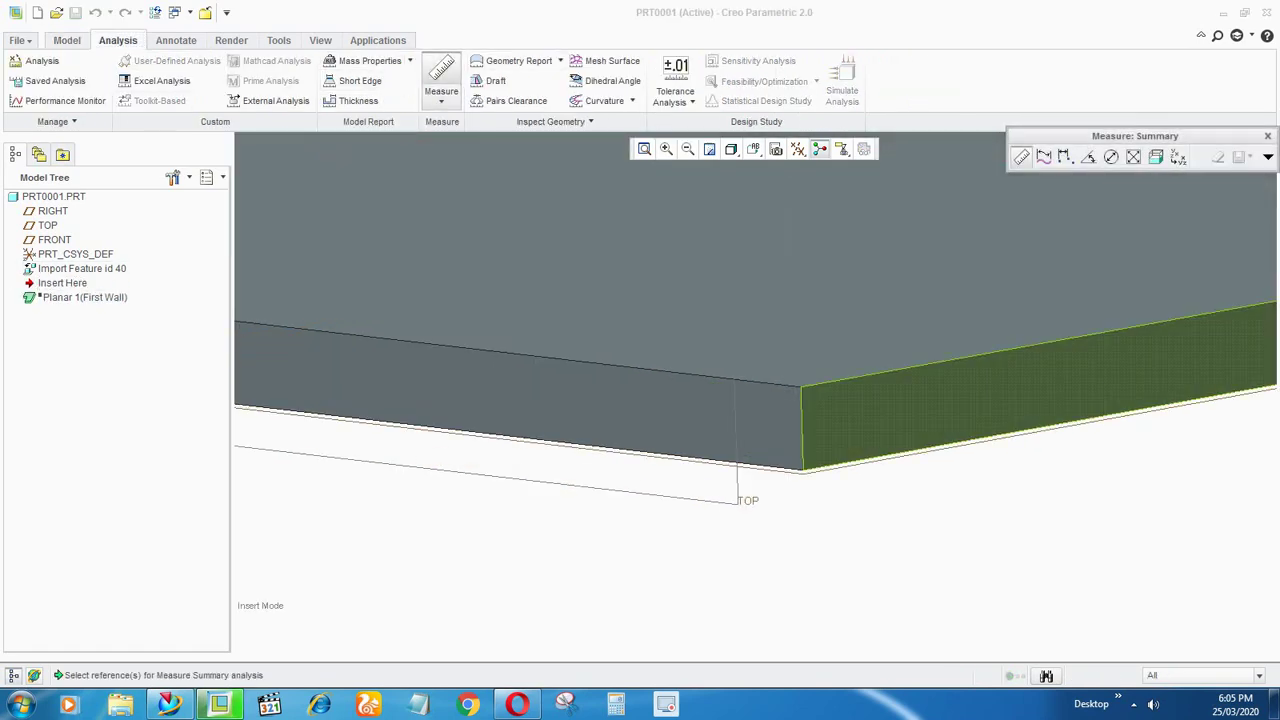
click(803, 428)
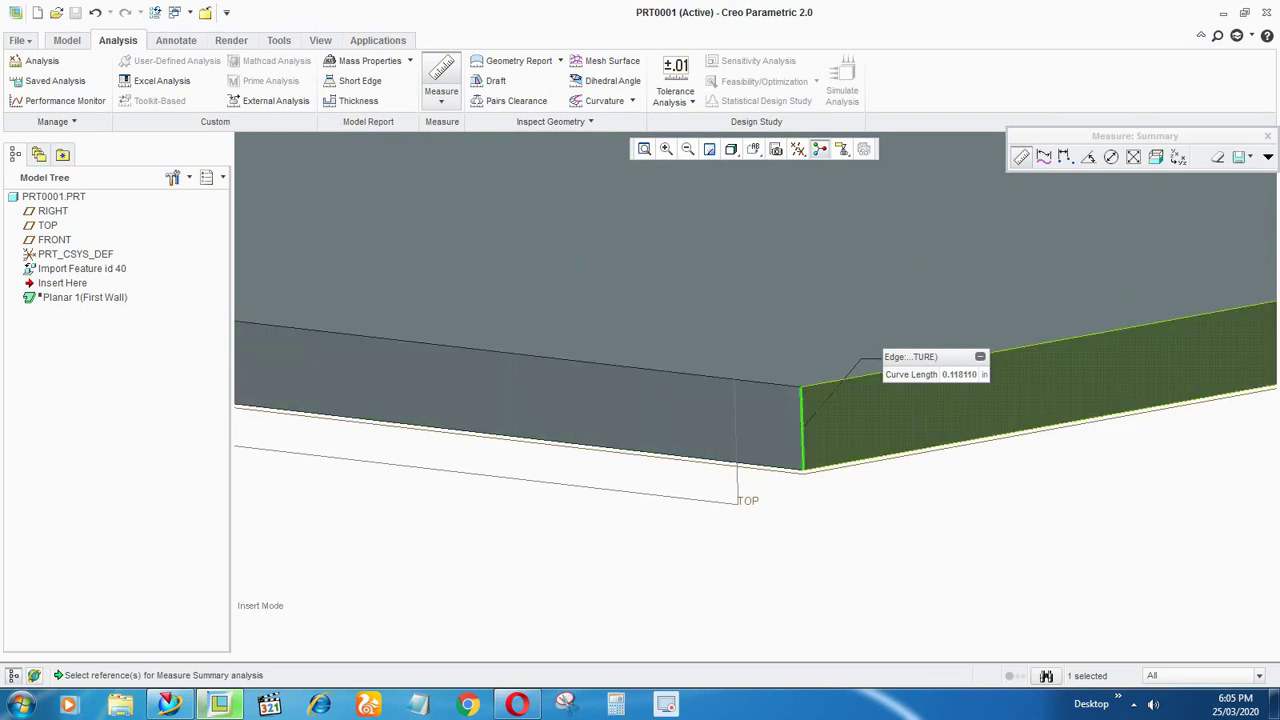
right_click(963, 377)
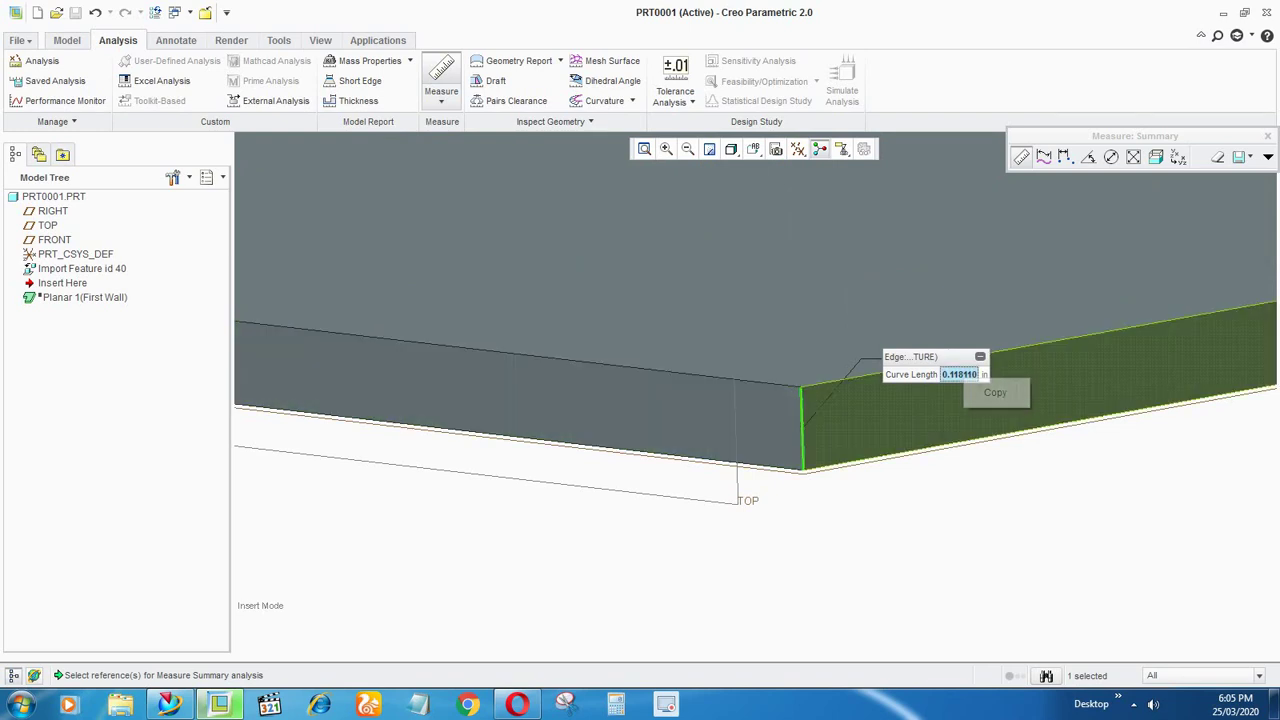
click(994, 393)
scroll(927, 520, up, 3)
scroll(875, 480, down, 3)
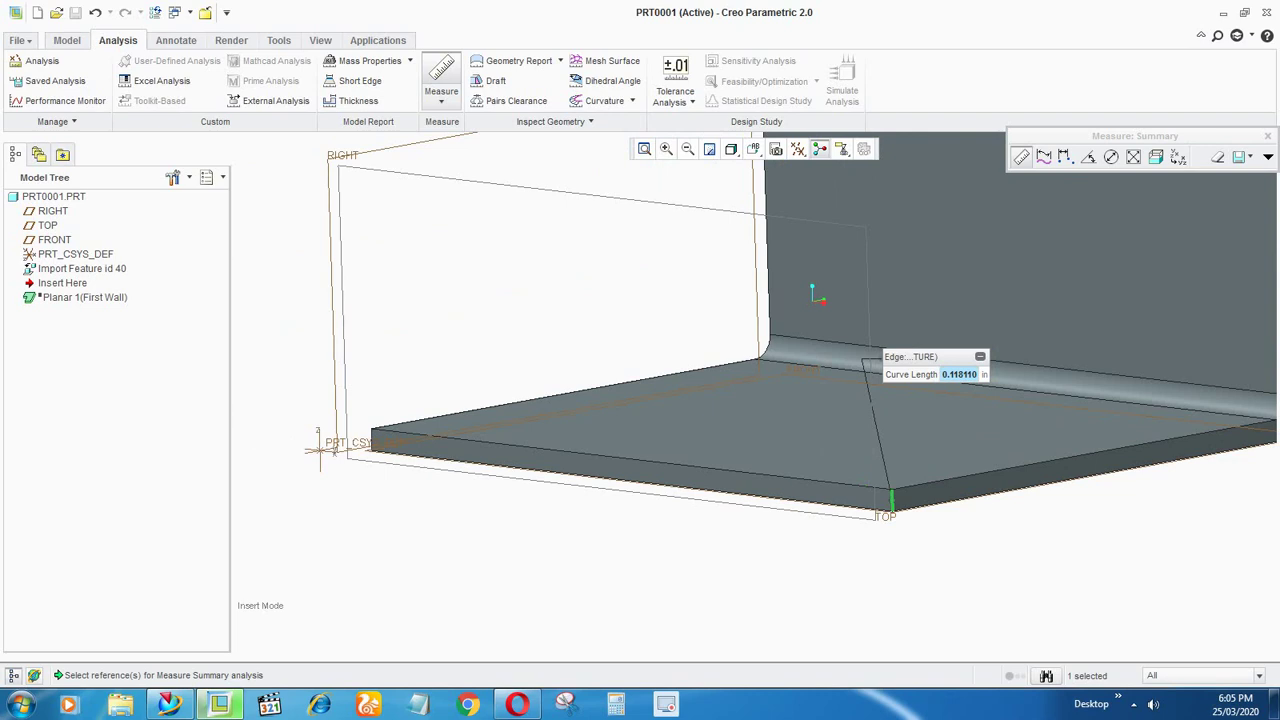
click(1268, 136)
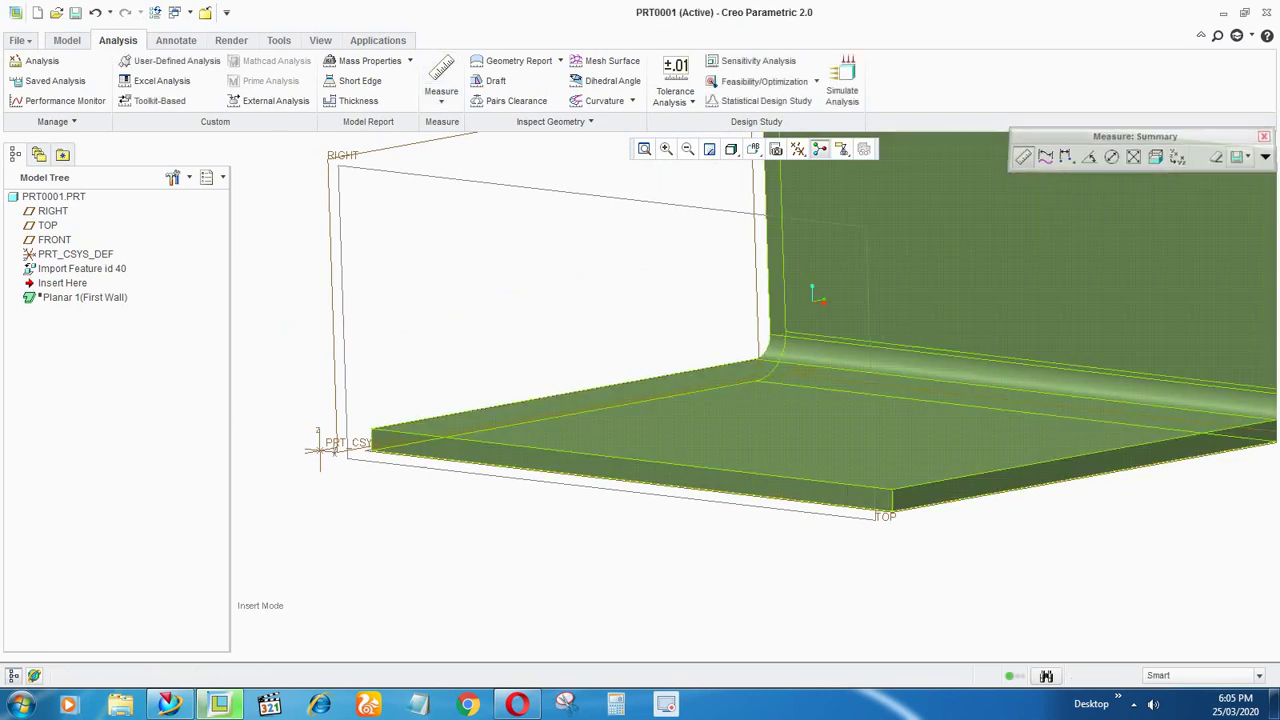
Restore the planar first wall to the active model and redefine its thickness to the copied value 0.118110
drag(62, 283, 72, 303)
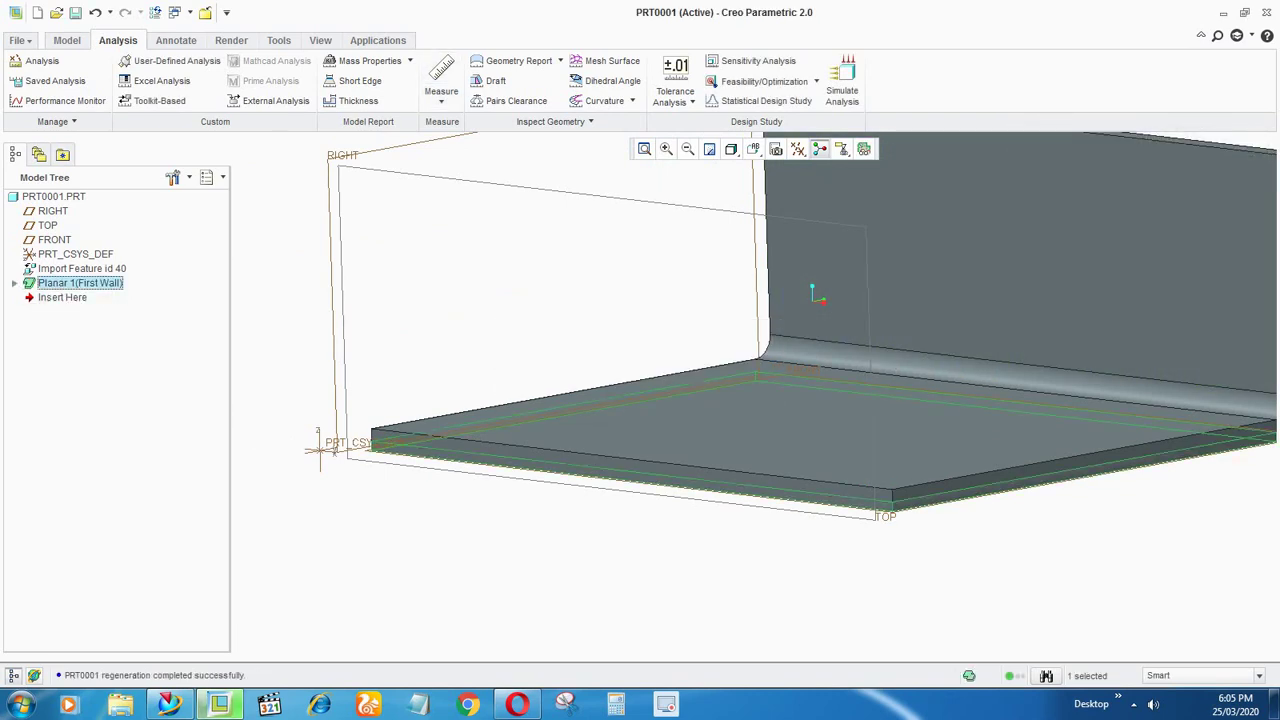
right_click(80, 283)
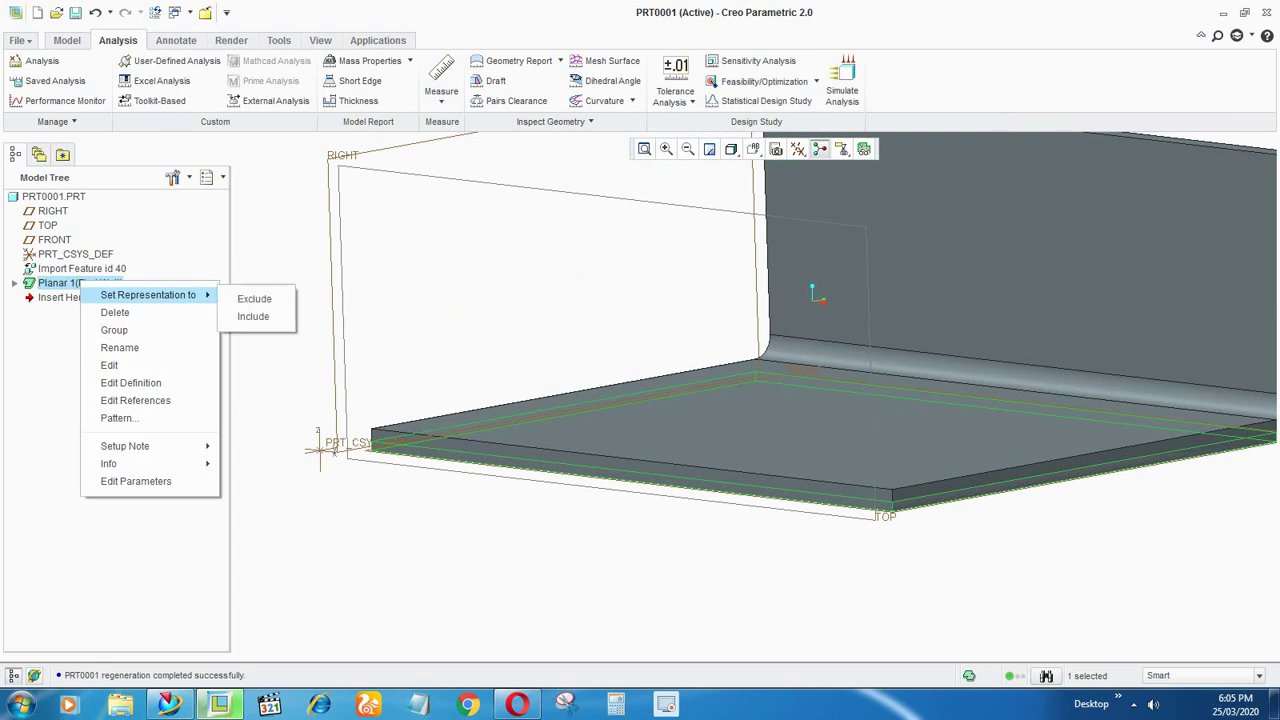
click(130, 383)
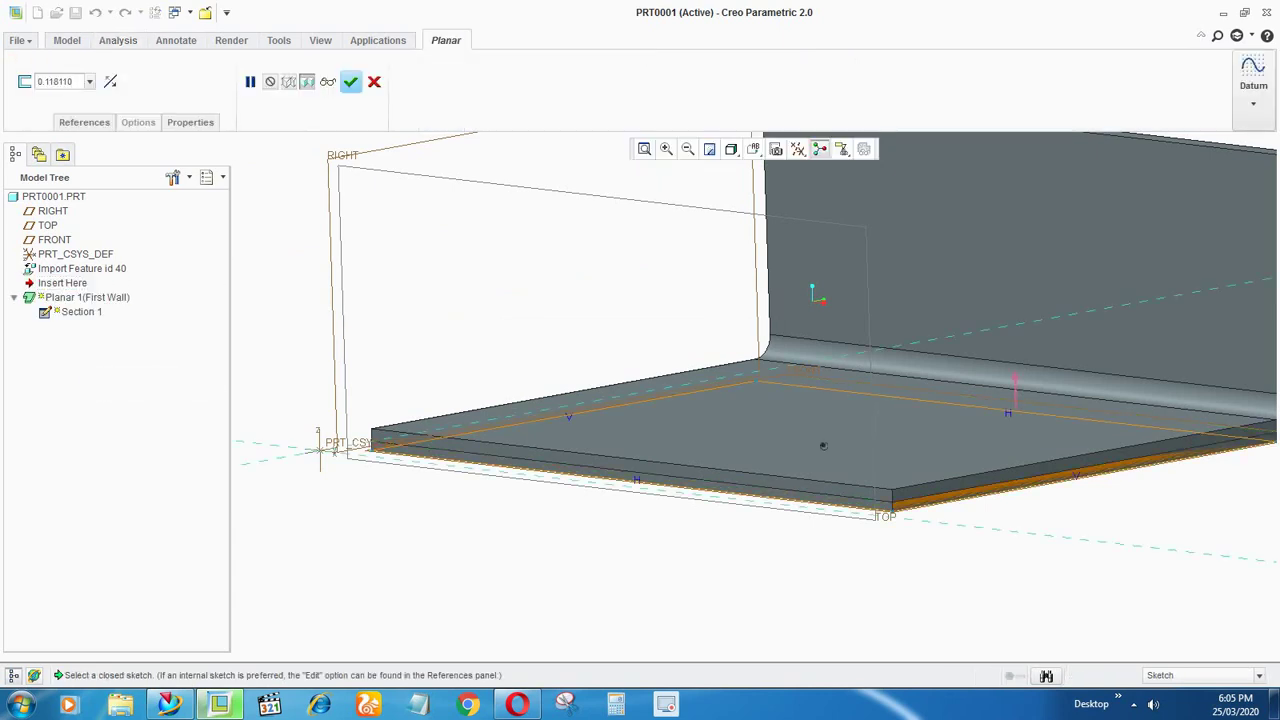
middle_click(824, 446)
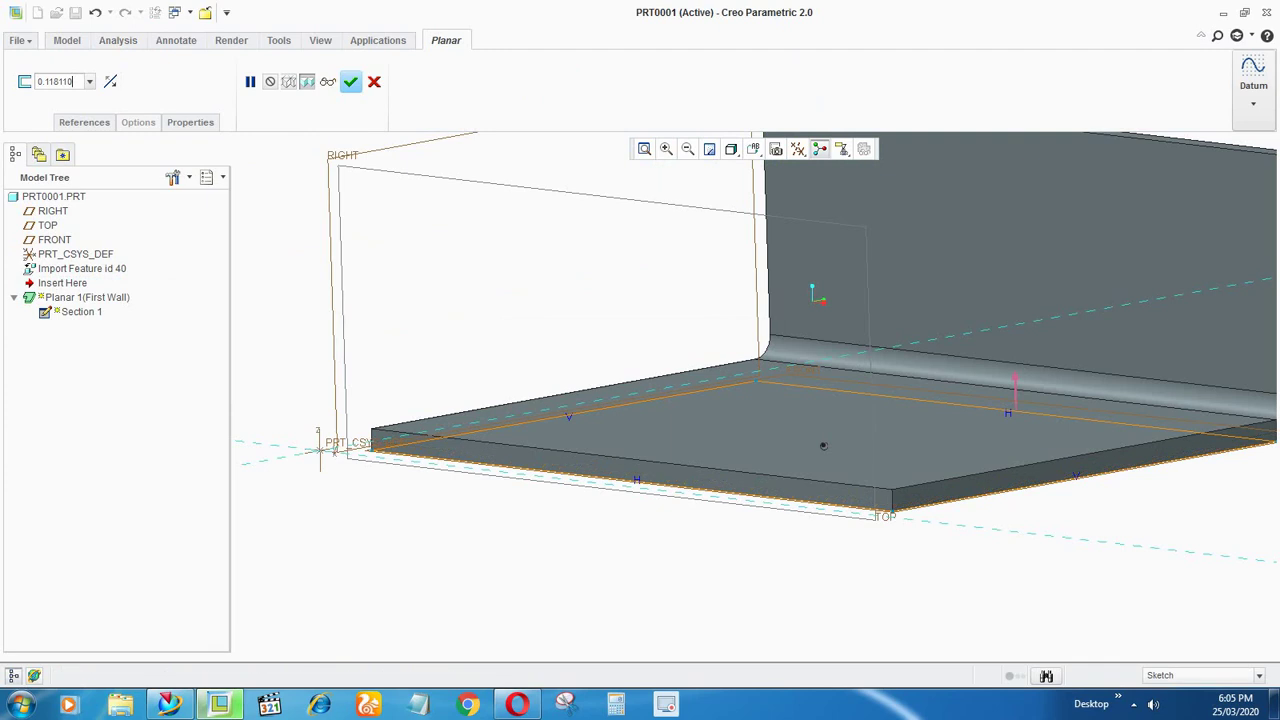
click(540, 370)
scroll(540, 385, up, 3)
middle_drag(540, 390, 541, 440)
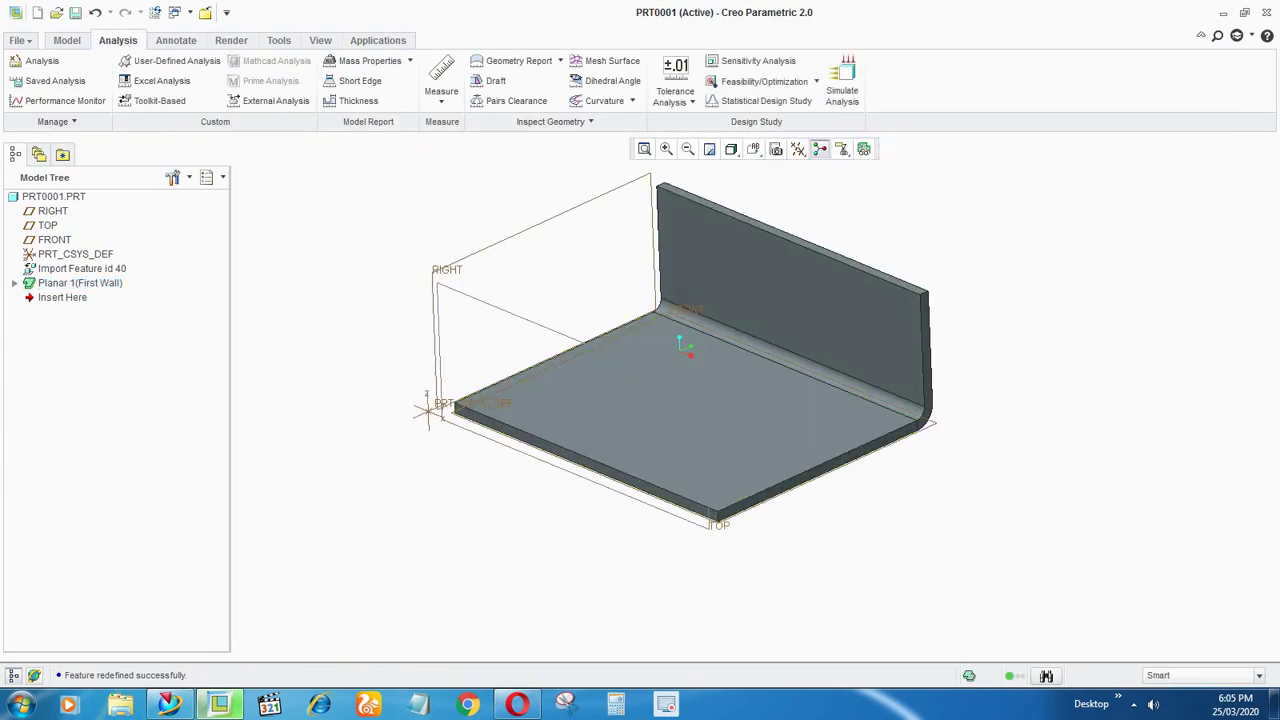
Examine how the planar first wall coincides with the imported plate's large flange, bend and upright flange
scroll(603, 416, up, 4)
scroll(603, 418, down, 3)
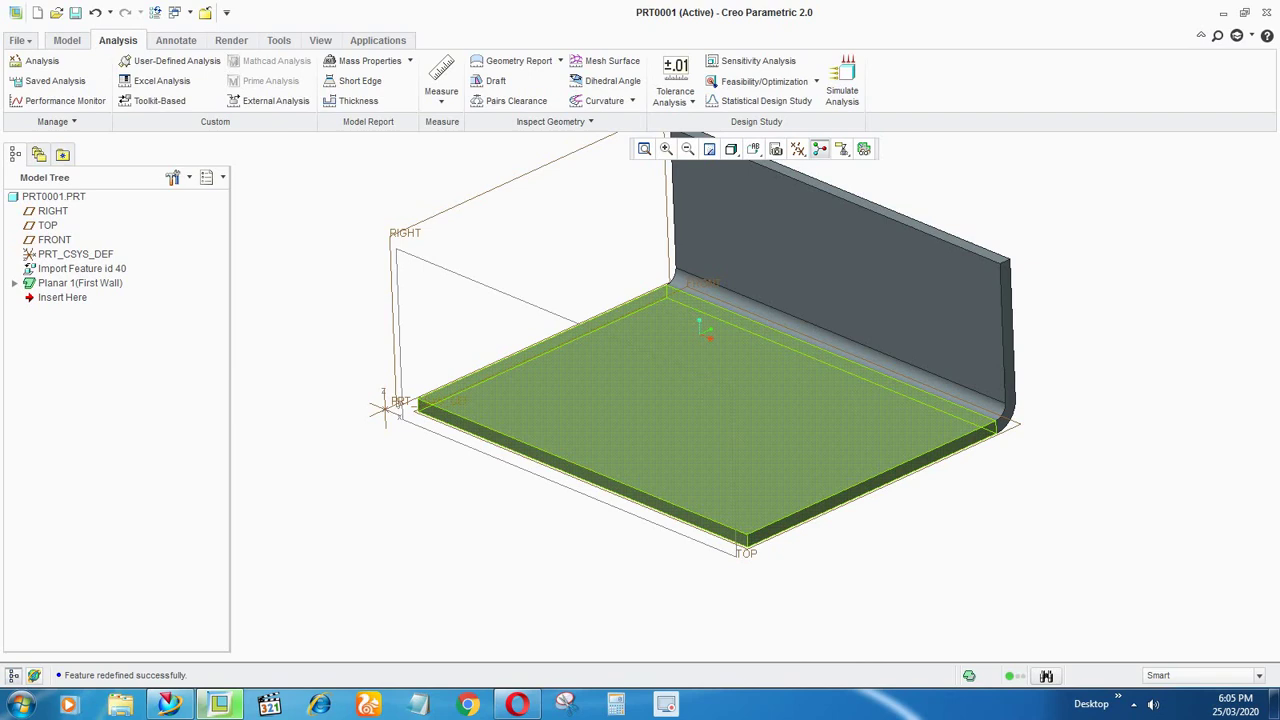
click(705, 415)
click(870, 540)
mouse_move(810, 430)
middle_down()
mouse_move(800, 275)
mouse_move(797, 450)
middle_up()
click(790, 310)
scroll(700, 325, down, 4)
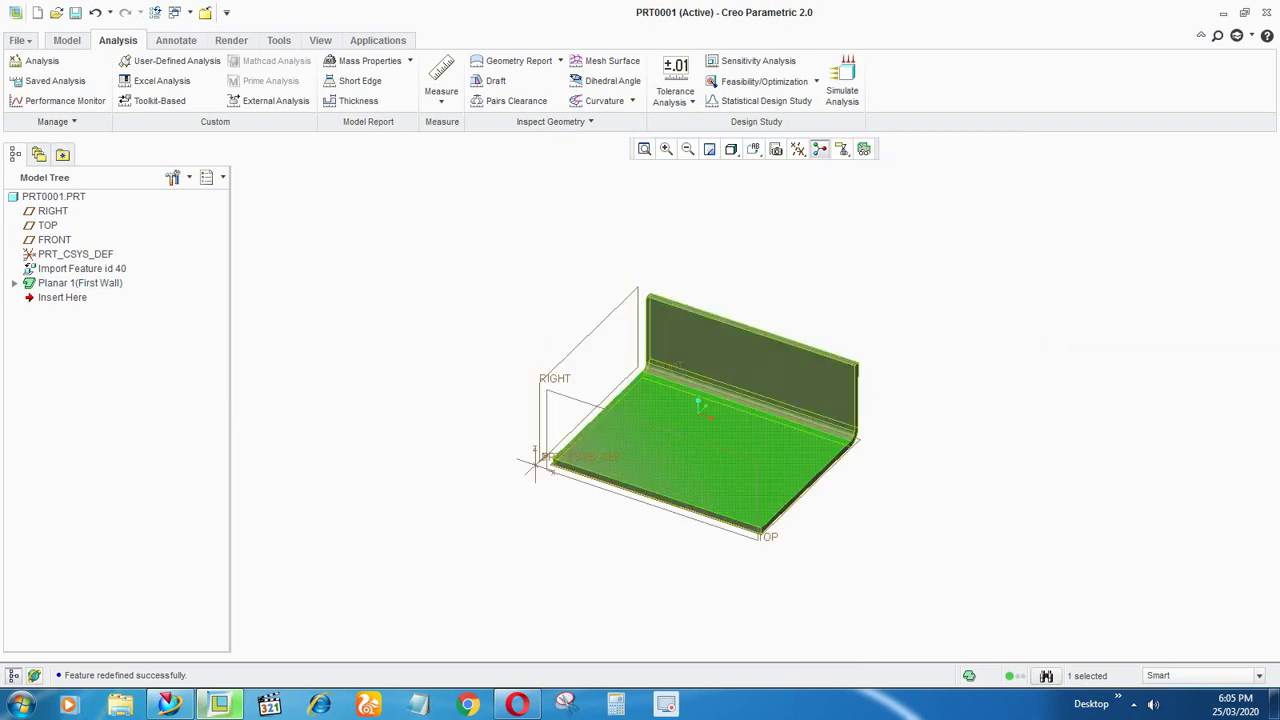
scroll(720, 468, down, 5)
scroll(706, 470, up, 4)
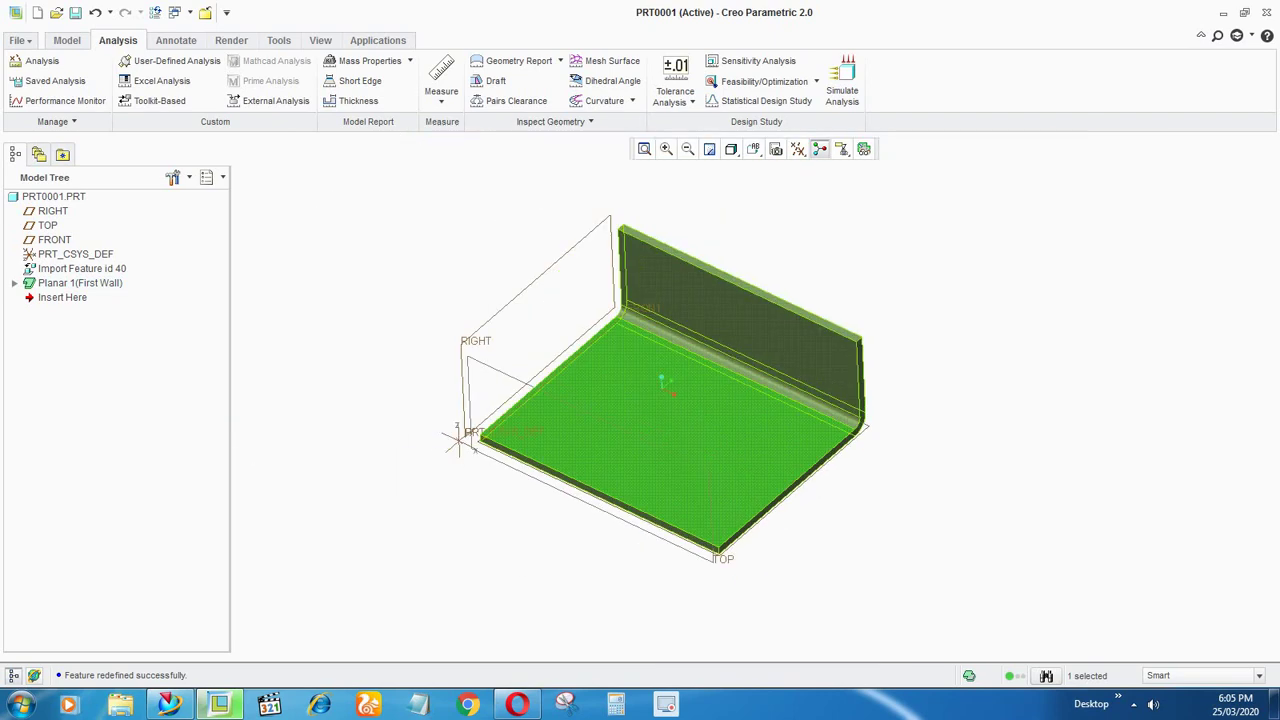
middle_drag(706, 470, 692, 512)
scroll(660, 380, up, 3)
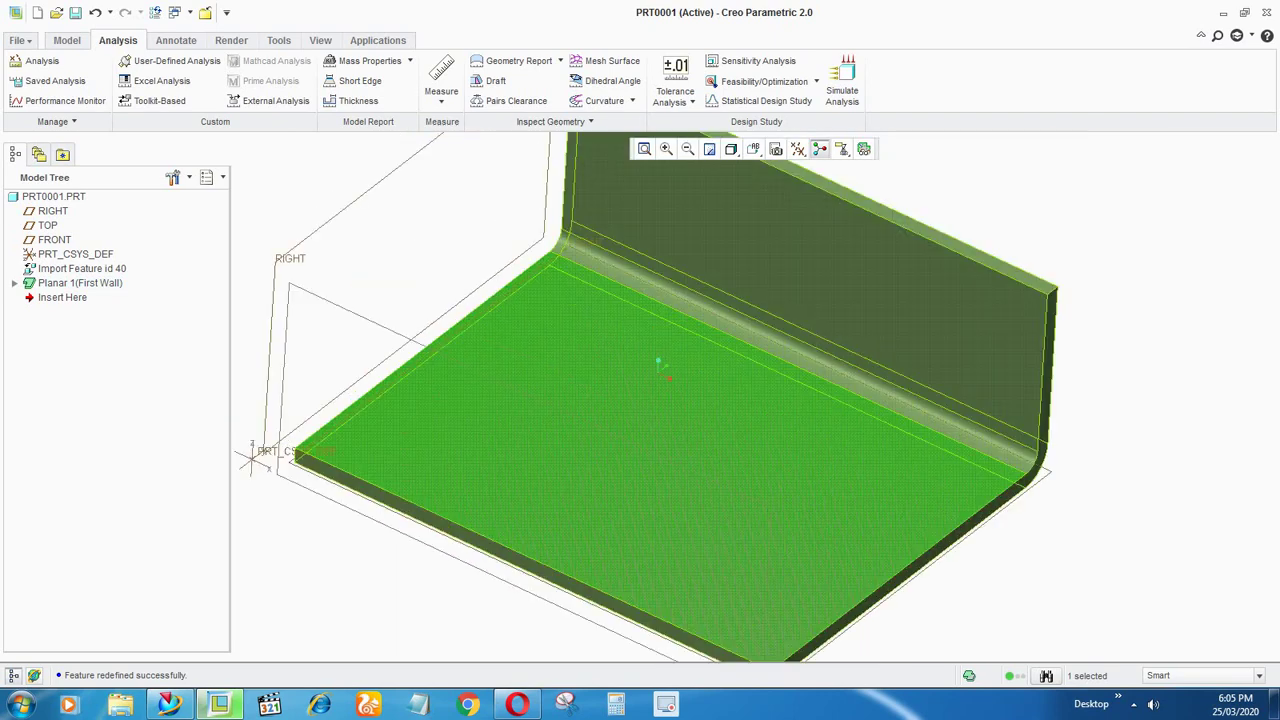
mouse_move(660, 380)
middle_down()
mouse_move(648, 440)
mouse_move(648, 360)
mouse_move(648, 450)
mouse_move(650, 385)
mouse_move(625, 440)
mouse_move(628, 388)
mouse_move(656, 372)
mouse_move(680, 383)
middle_up()
scroll(731, 477, up, 4)
scroll(771, 523, down, 4)
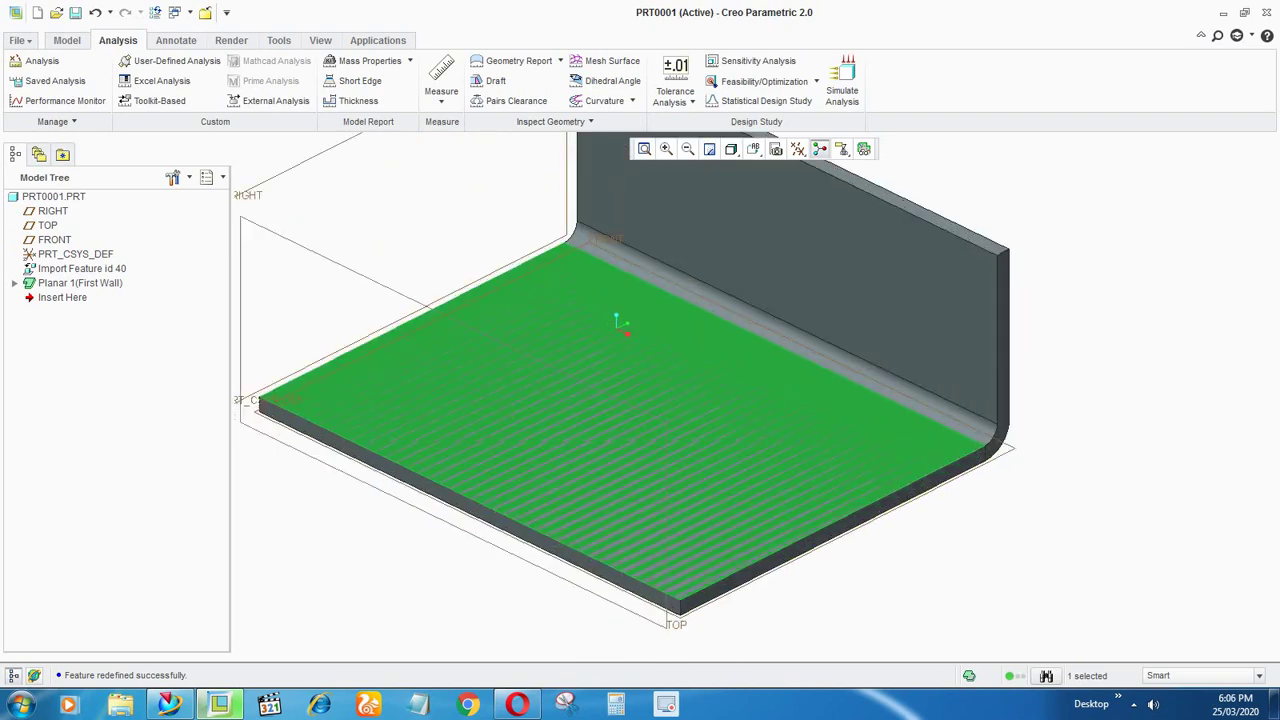
scroll(766, 583, down, 2)
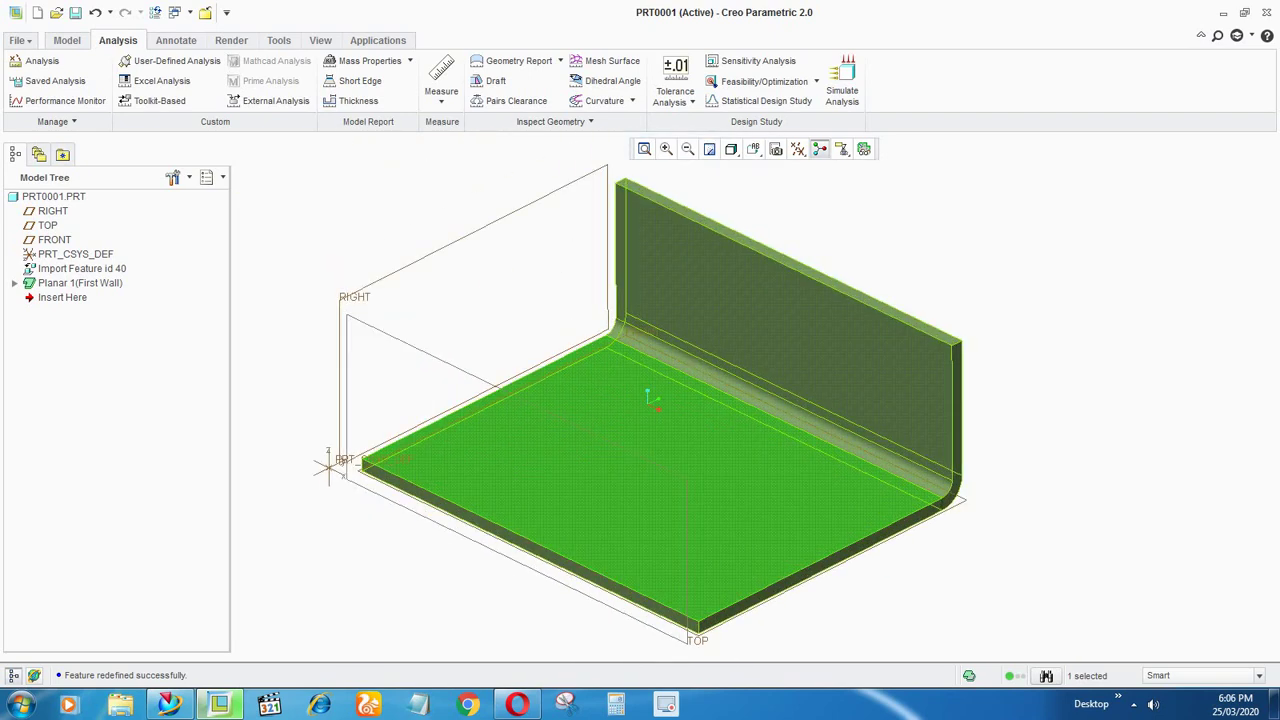
click(922, 514)
scroll(920, 512, down, 3)
scroll(889, 482, up, 2)
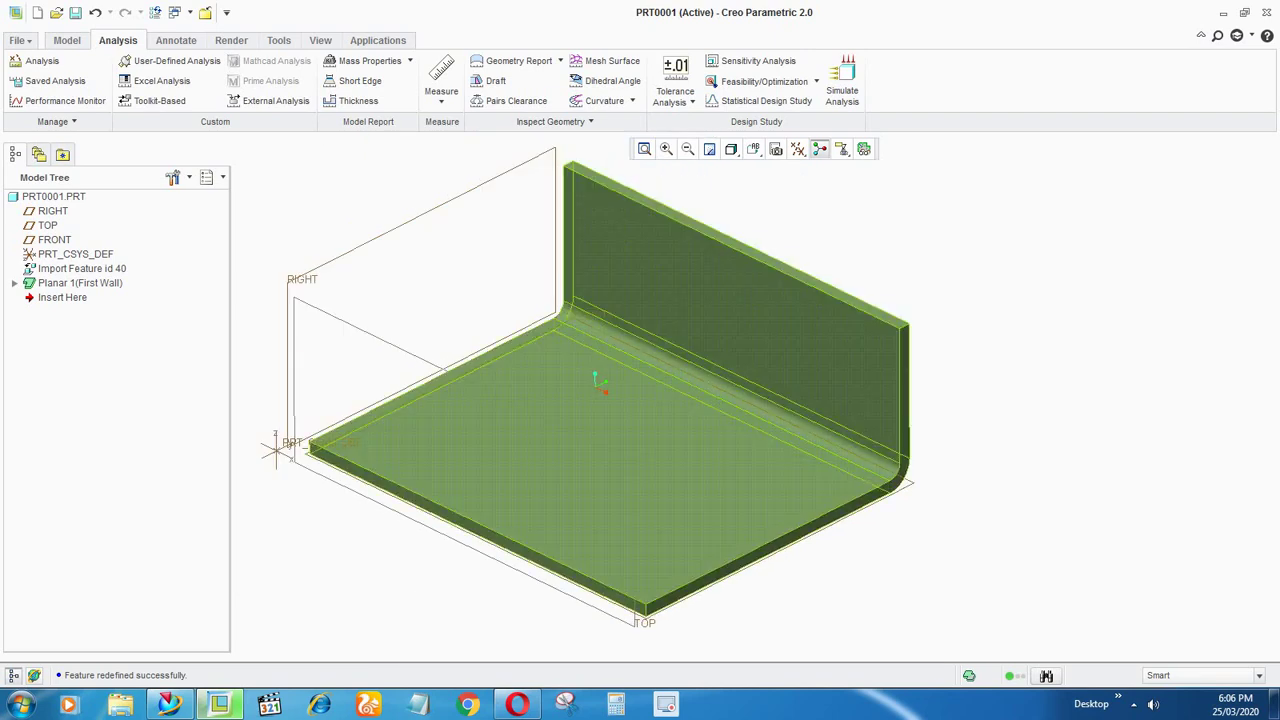
scroll(850, 455, up, 2)
scroll(978, 545, down, 2)
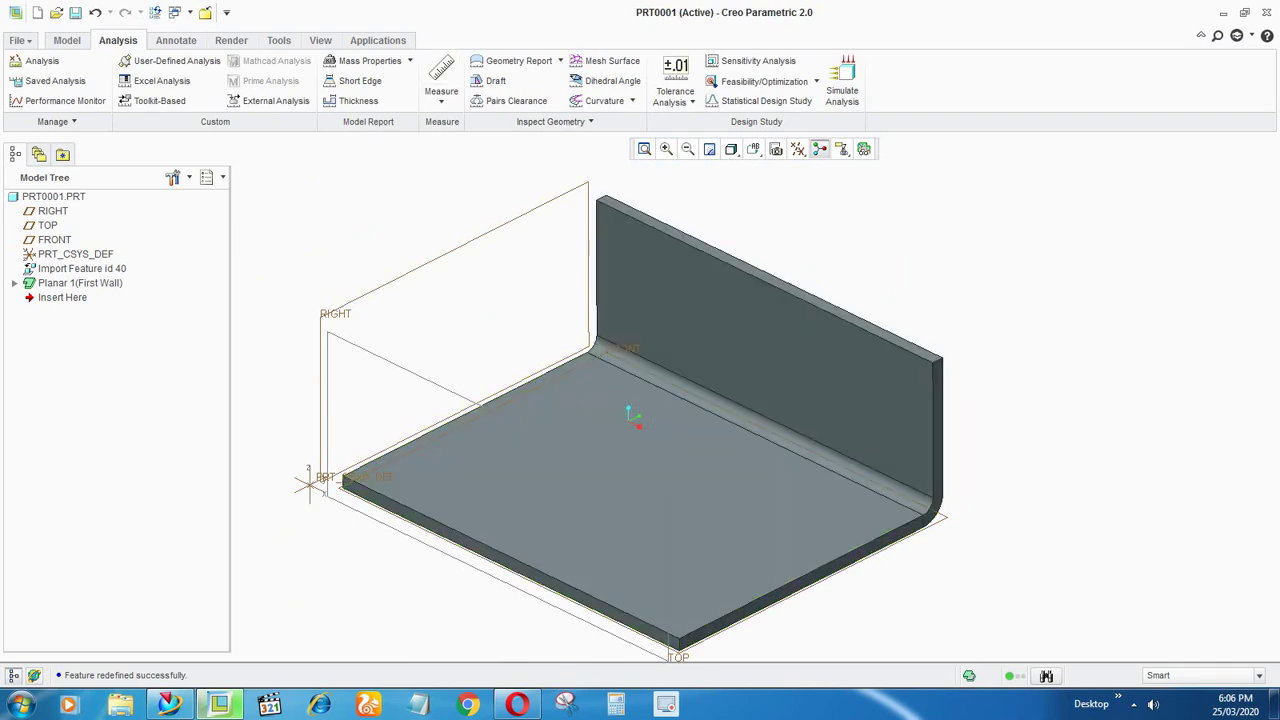
Measure the inner cylindrical surface of the imported plate's bend and copy its diameter
click(441, 72)
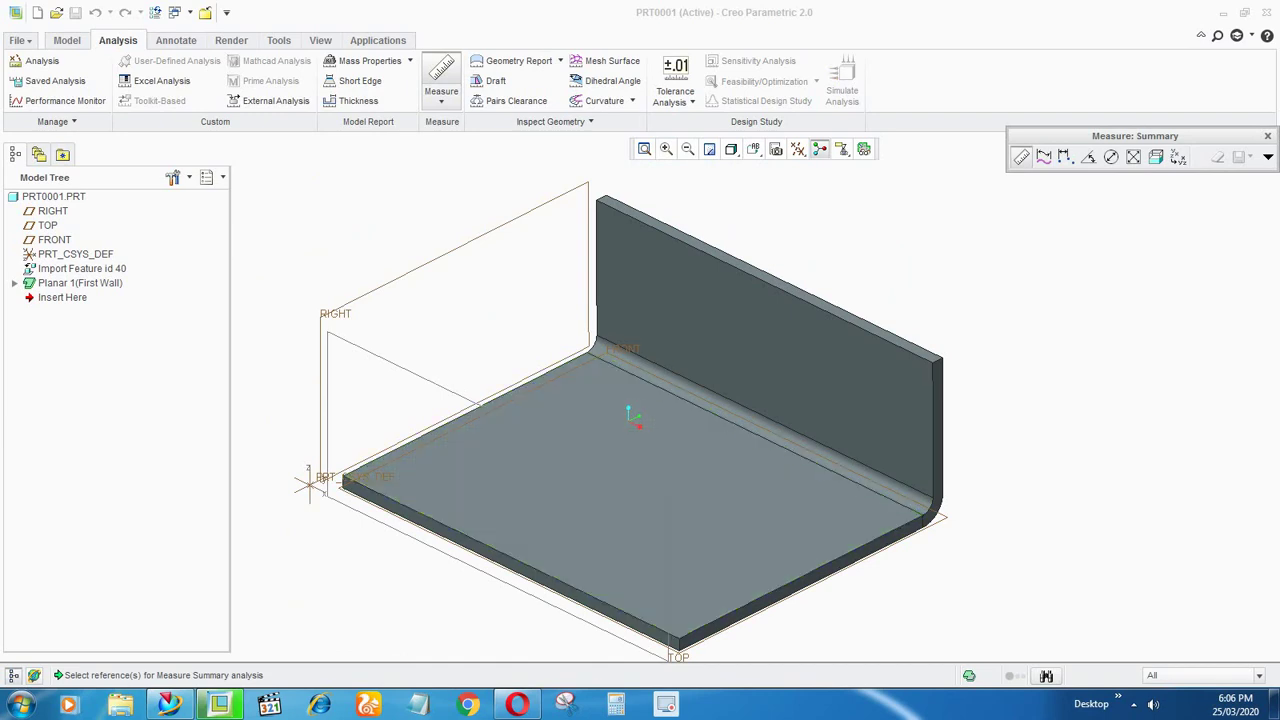
scroll(930, 505, down, 5)
click(917, 491)
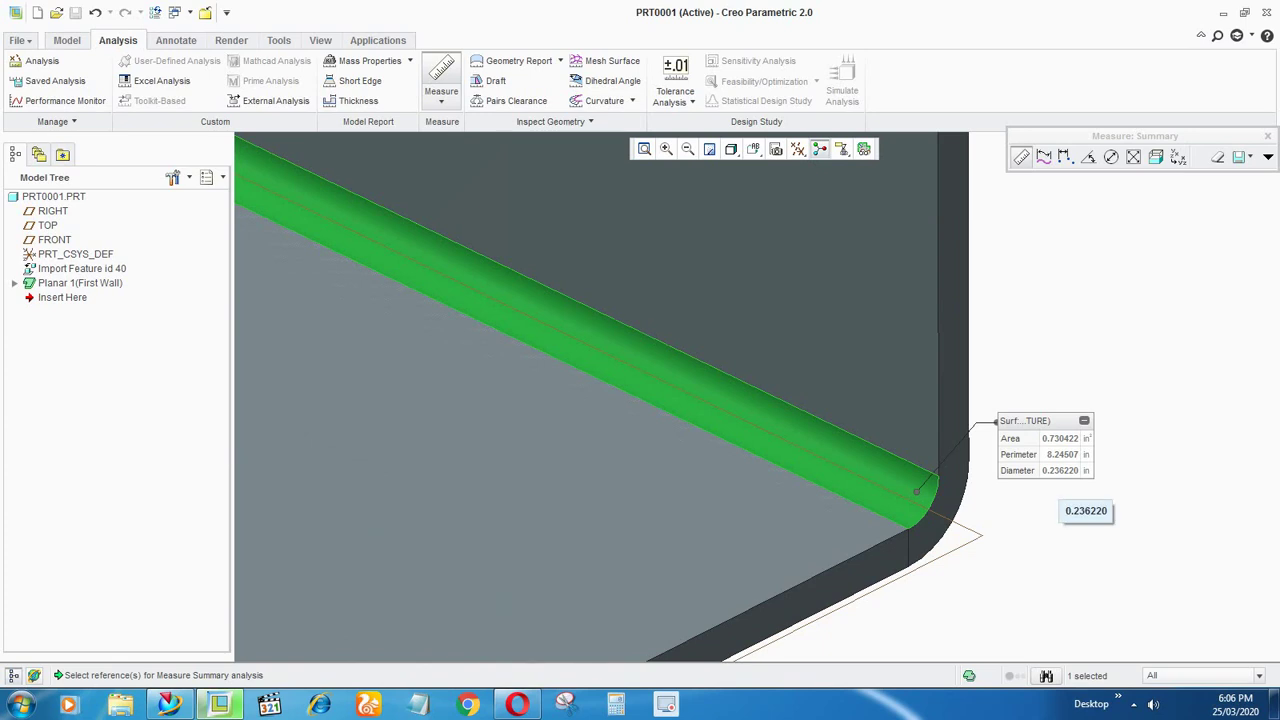
click(1060, 470)
key(ctrl+c)
right_click(1060, 472)
click(1083, 488)
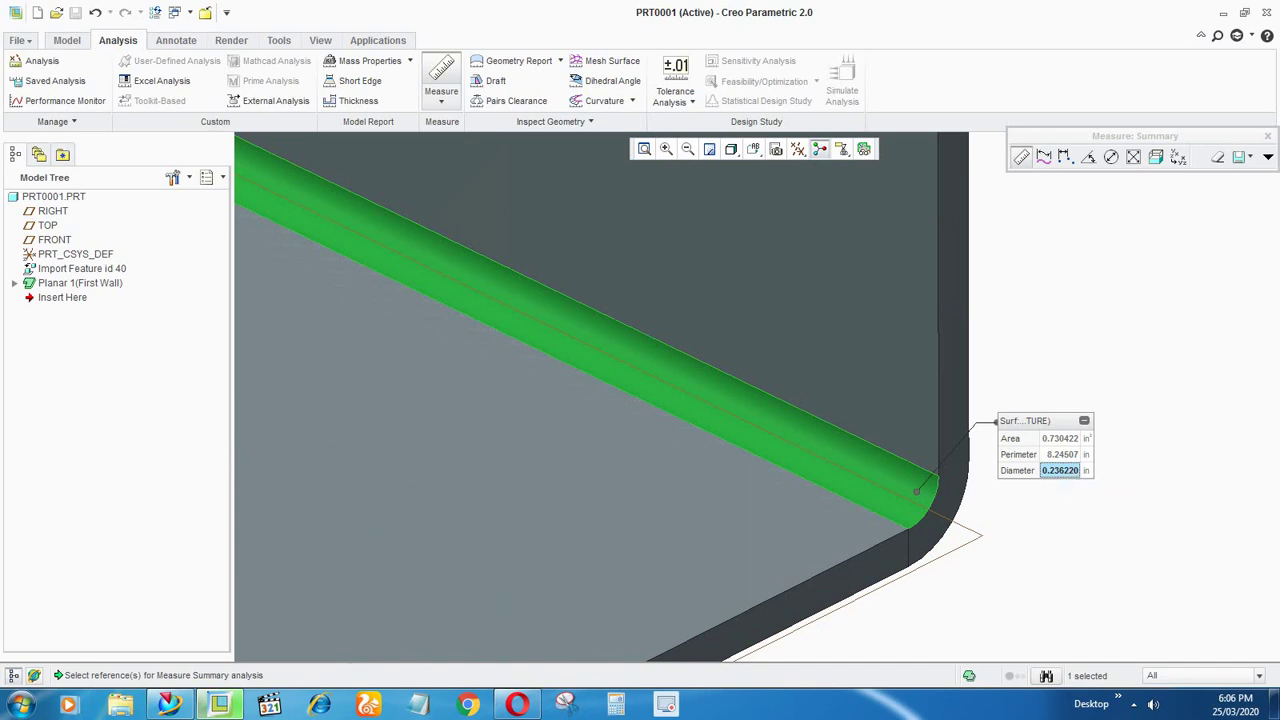
click(1268, 136)
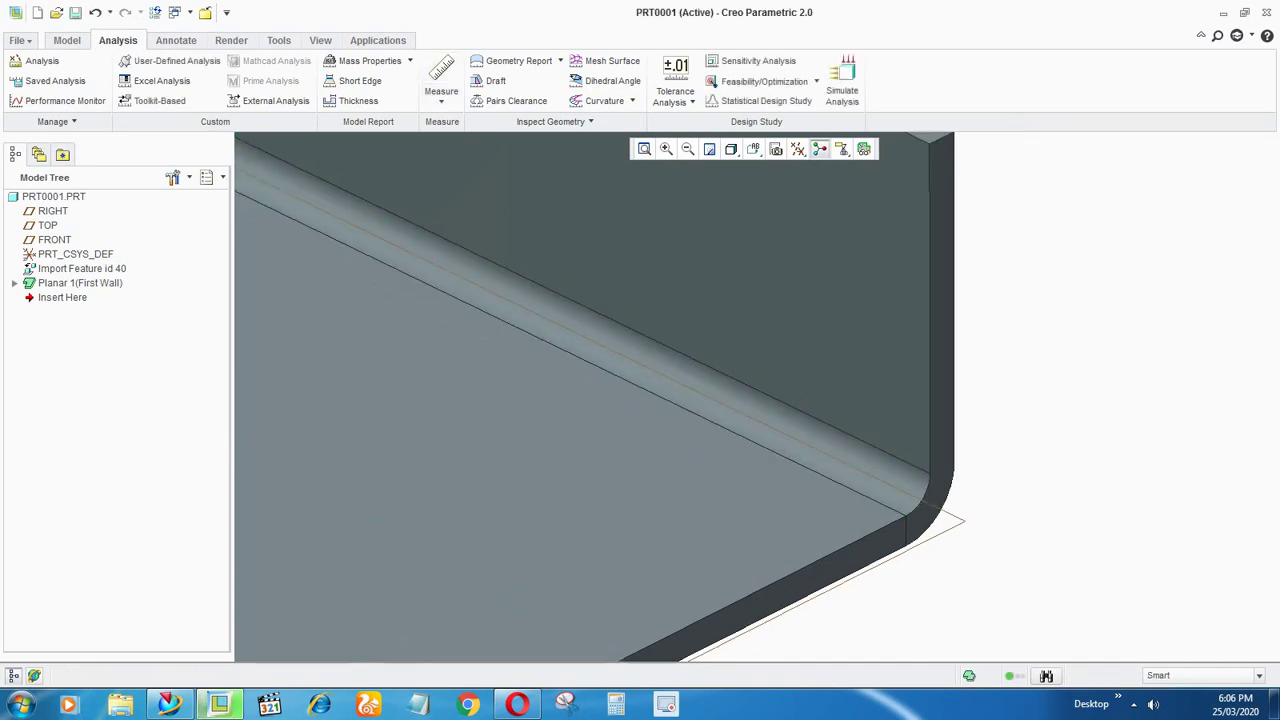
scroll(890, 474, up, 4)
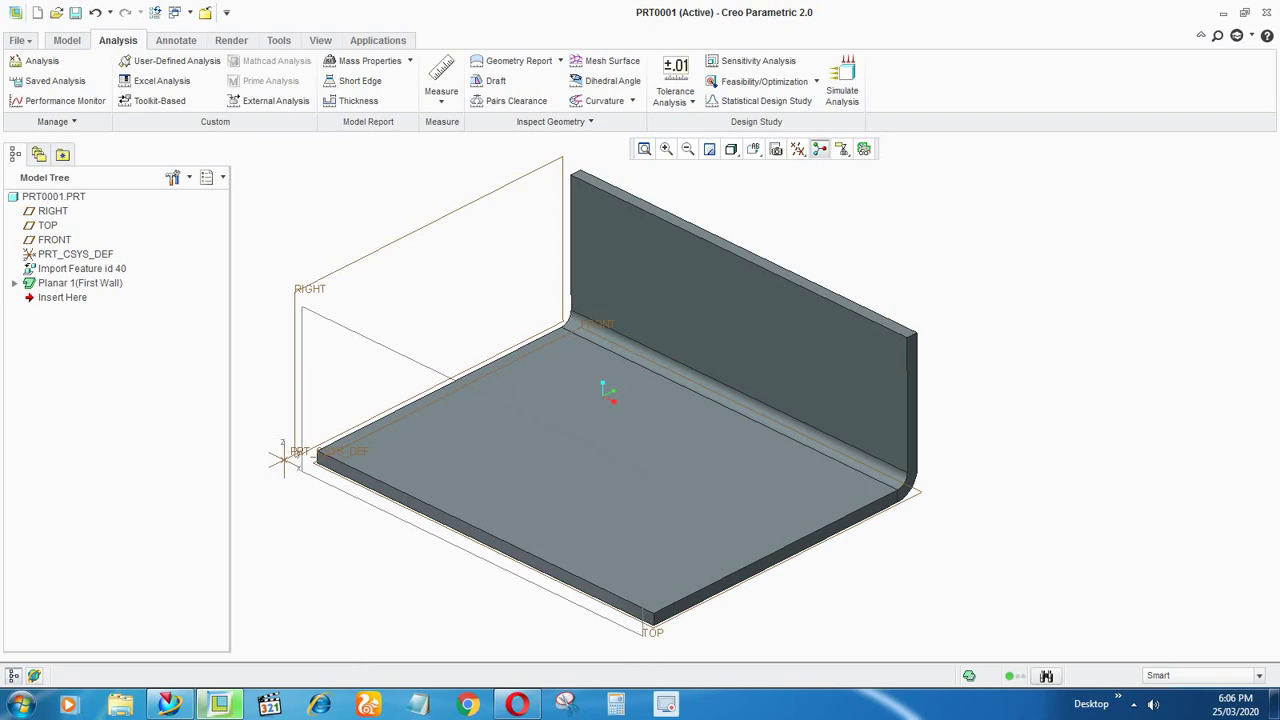
Suppress the imported plate feature, keeping the planar first wall active
click(80, 268)
right_click(75, 269)
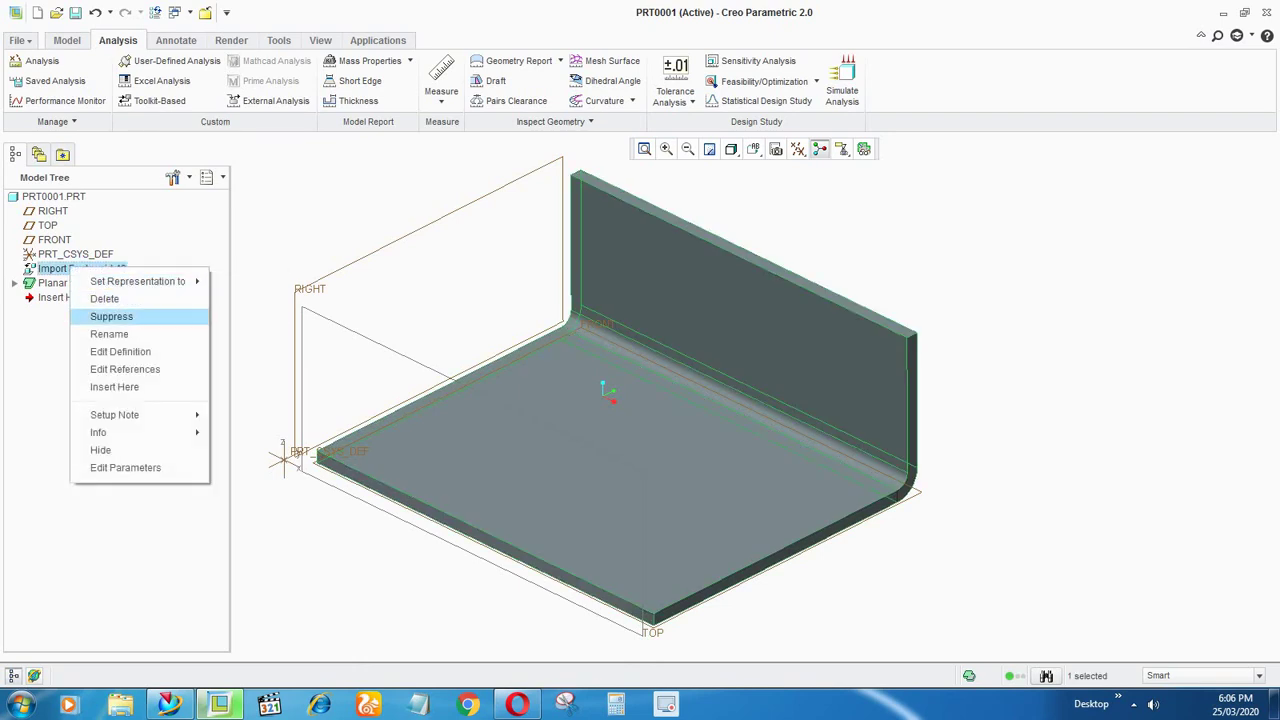
click(111, 316)
key(Return)
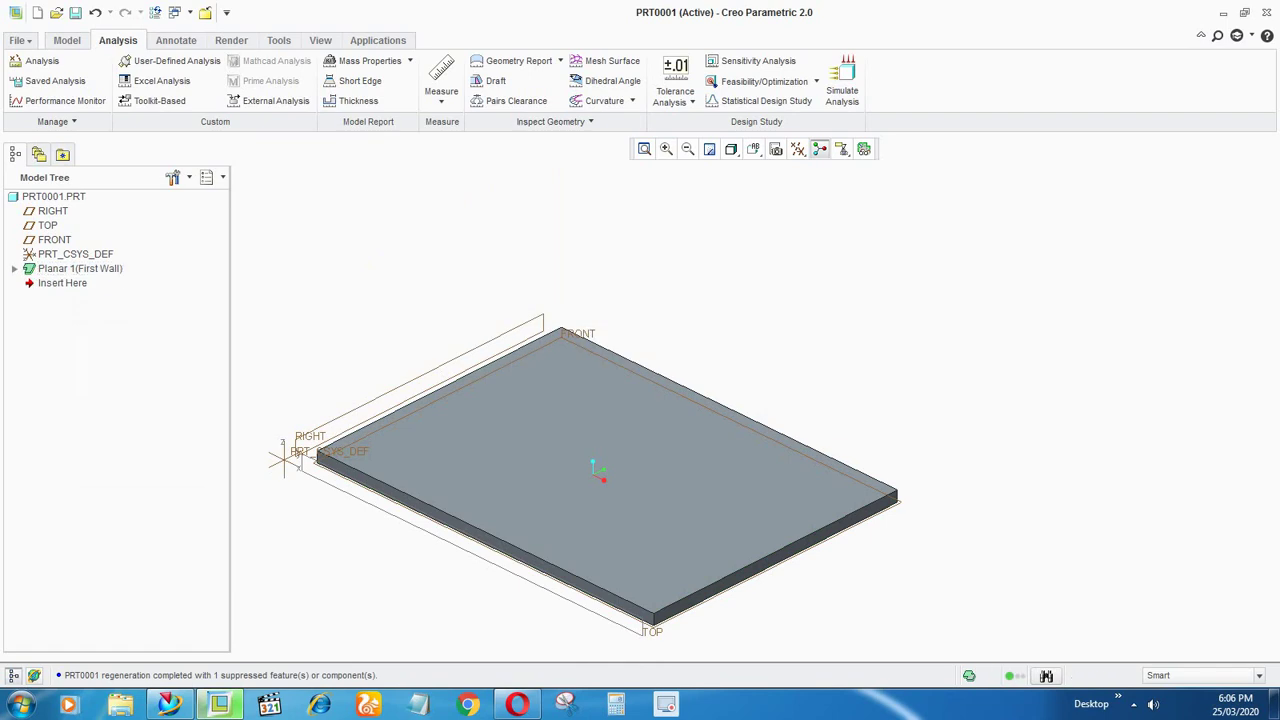
Start a Flange wall attached to the planar wall's upper long edge on the FRONT plane side
click(67, 41)
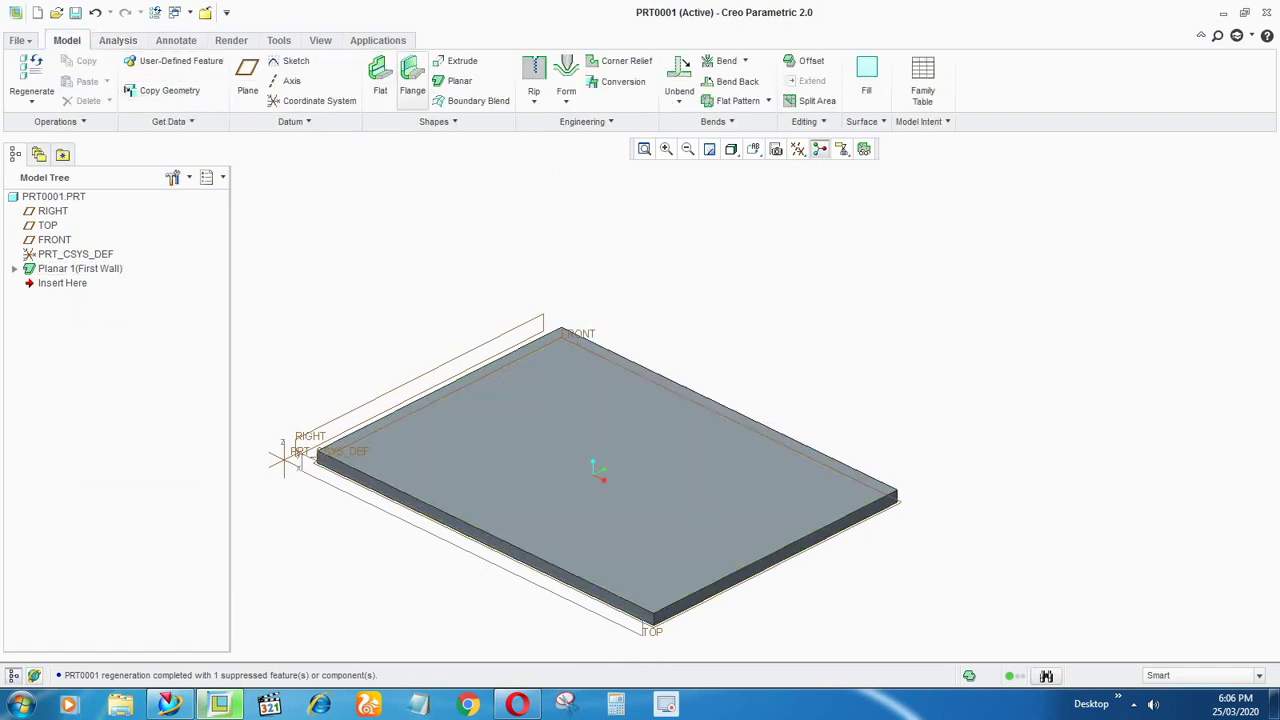
click(412, 80)
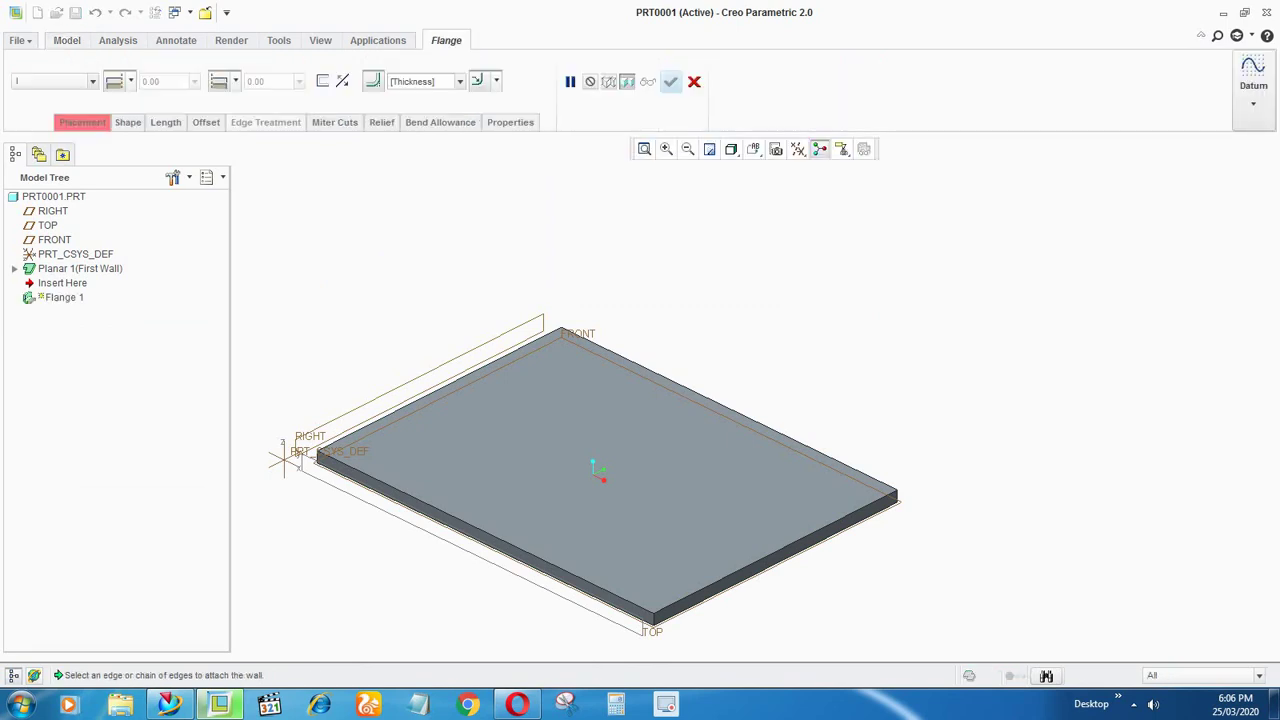
middle_drag(700, 500, 890, 486)
click(650, 403)
middle_drag(520, 416, 505, 418)
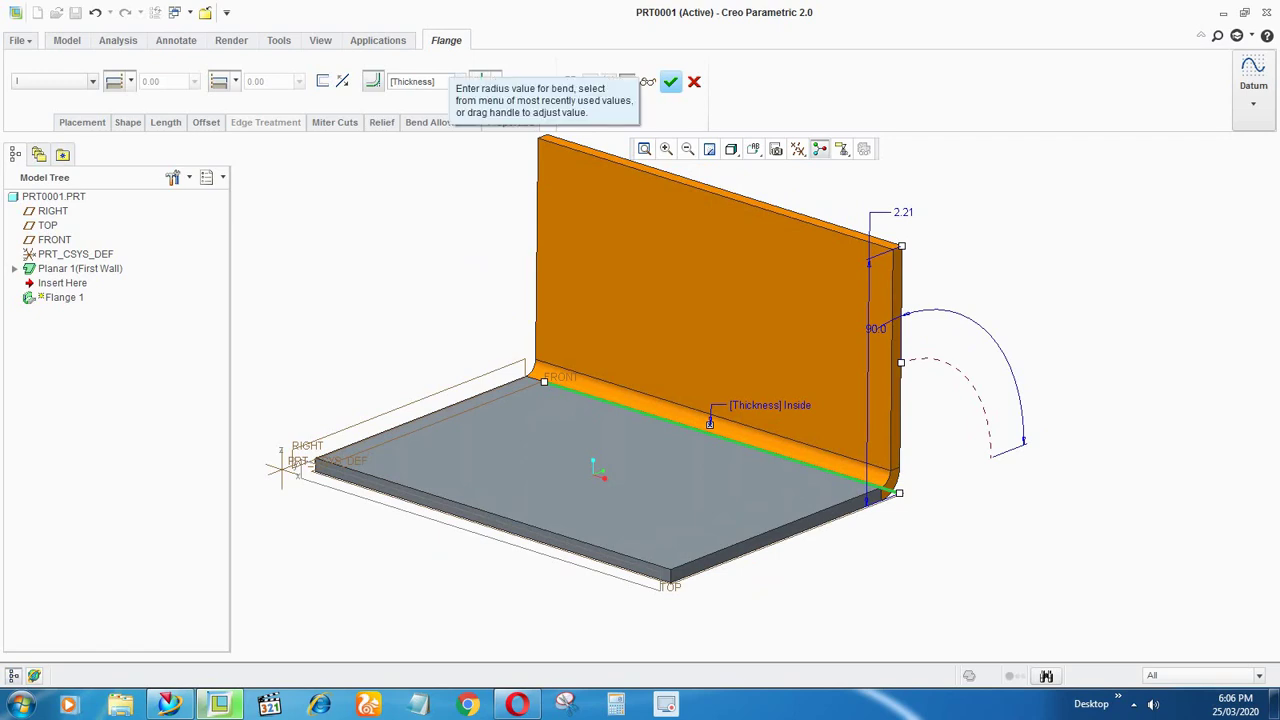
Set the flange's inside bend radius to half the copied diameter, 0.236220/2, and create the flange
click(430, 82)
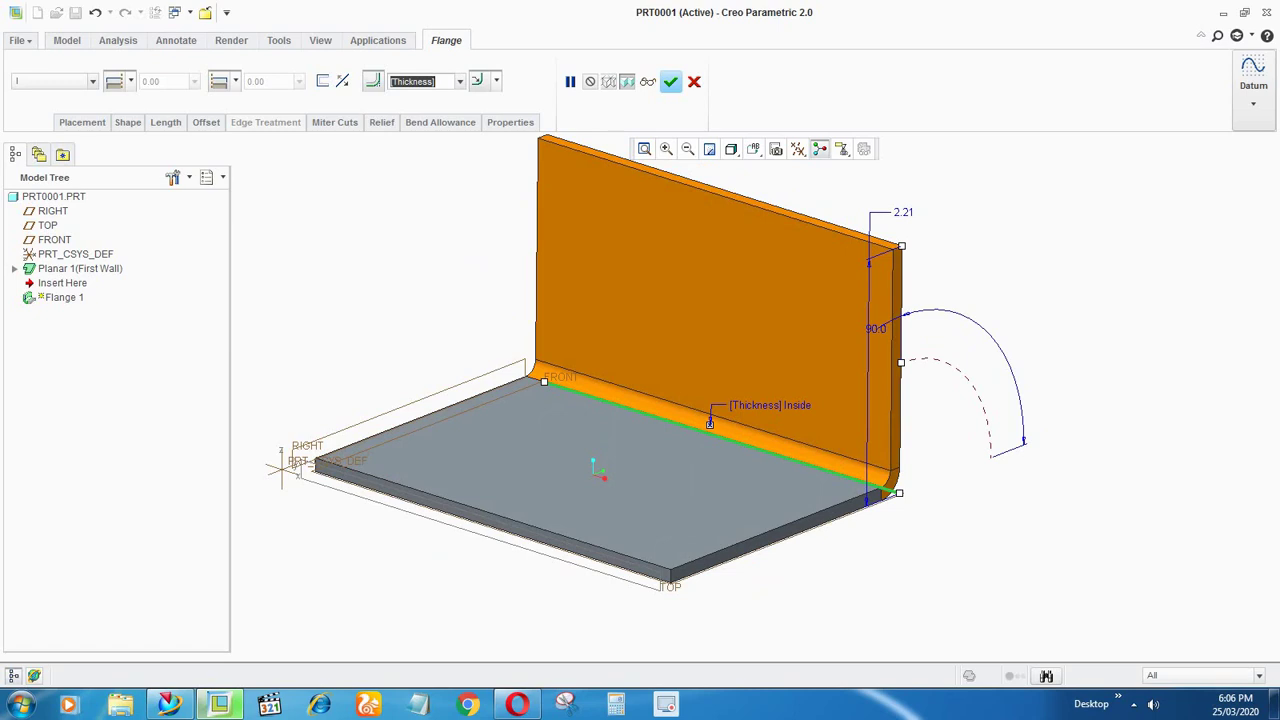
key(ctrl+v)
text(/2)
key(Return)
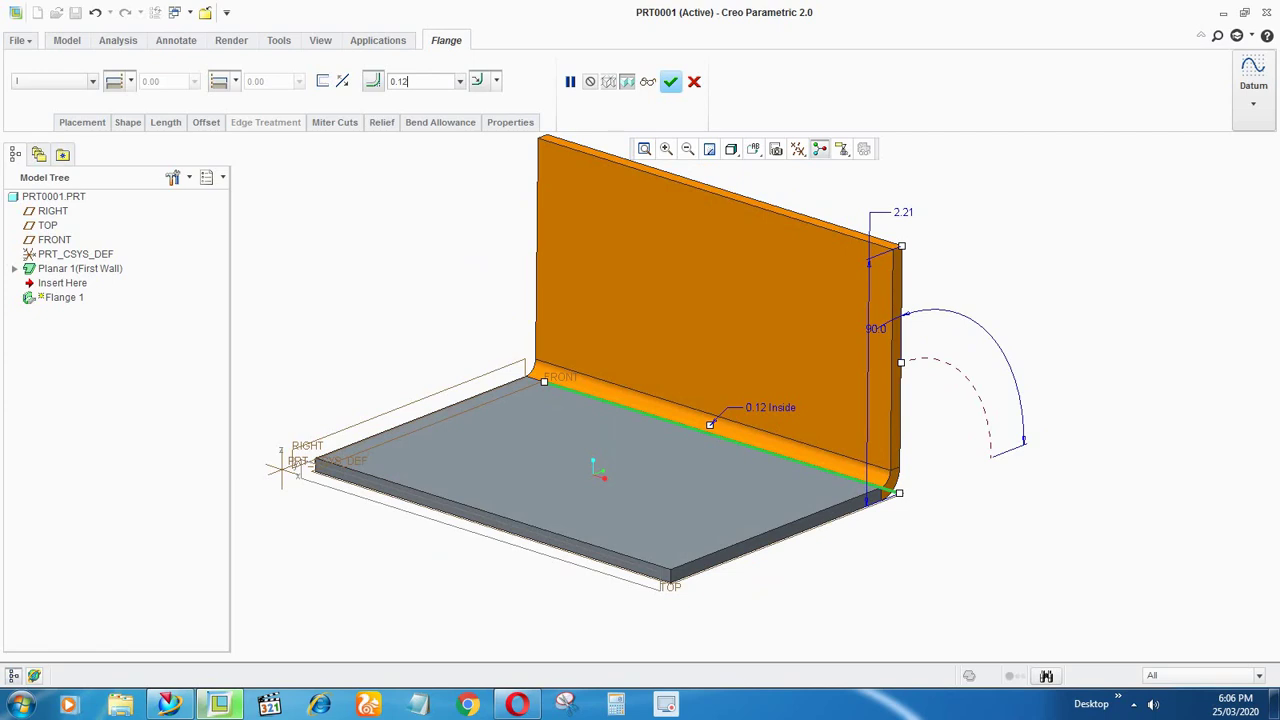
click(670, 81)
click(790, 250)
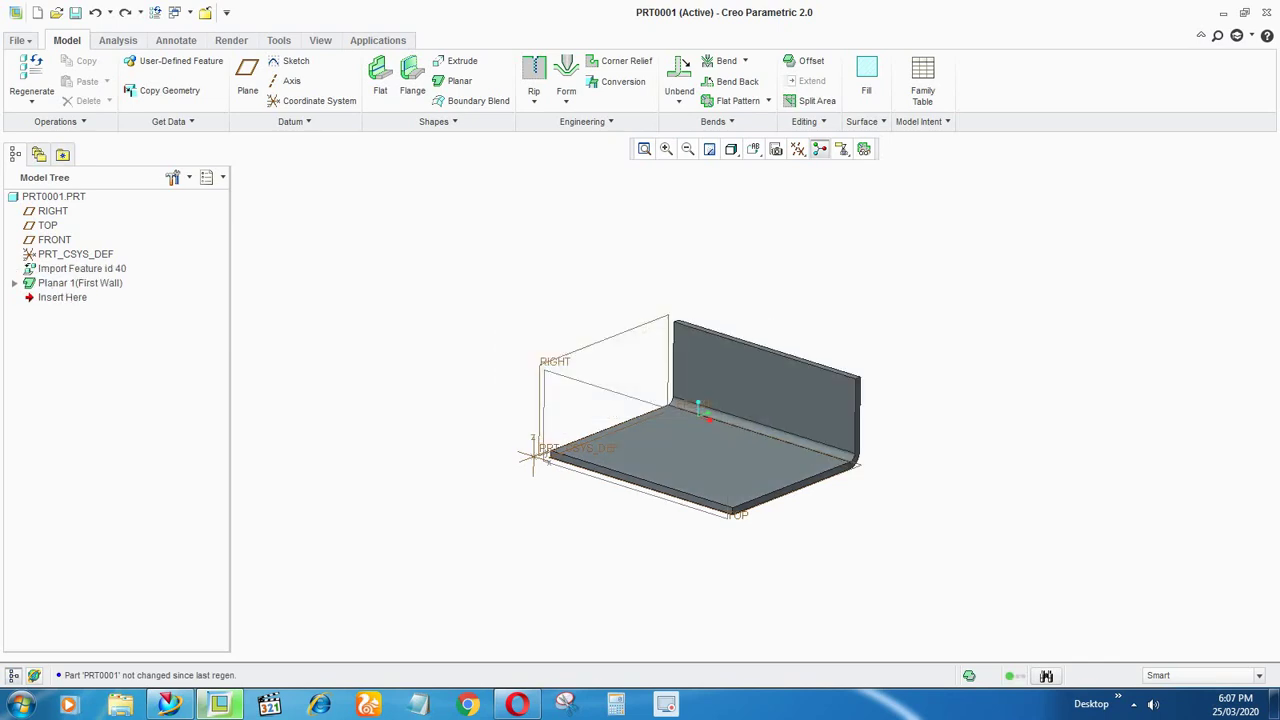
click(80, 268)
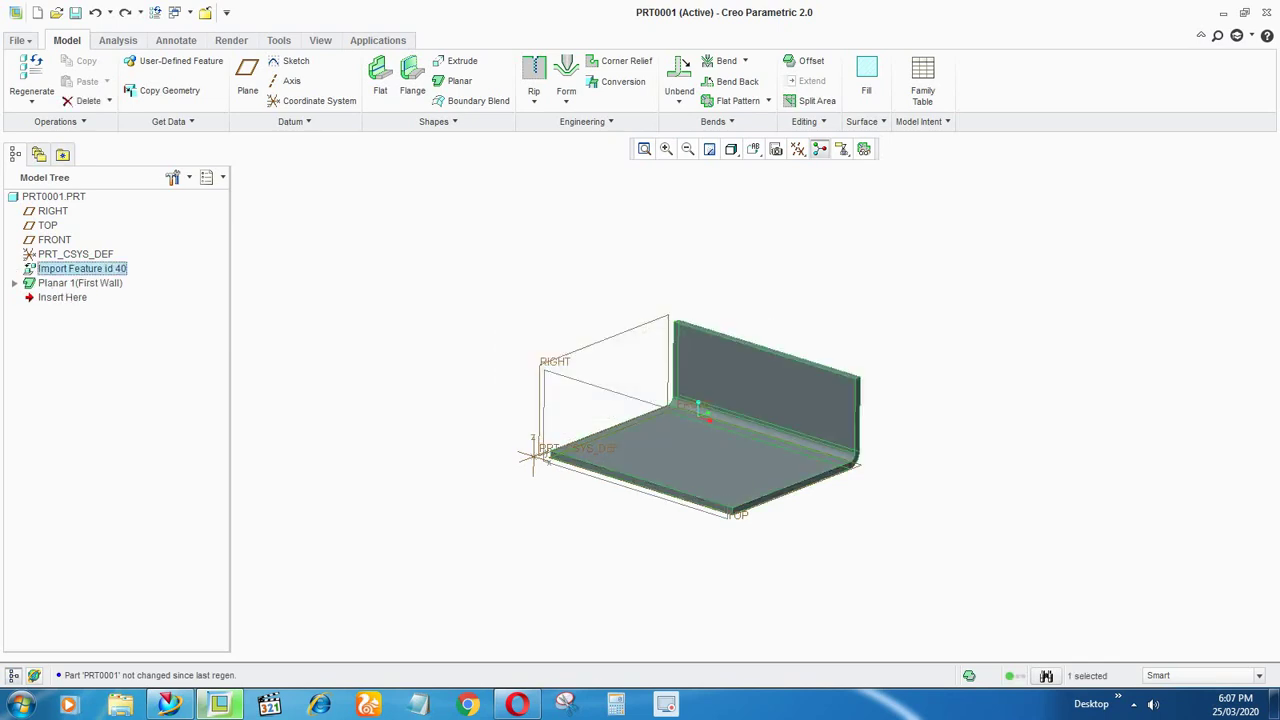
right_click(90, 269)
click(132, 315)
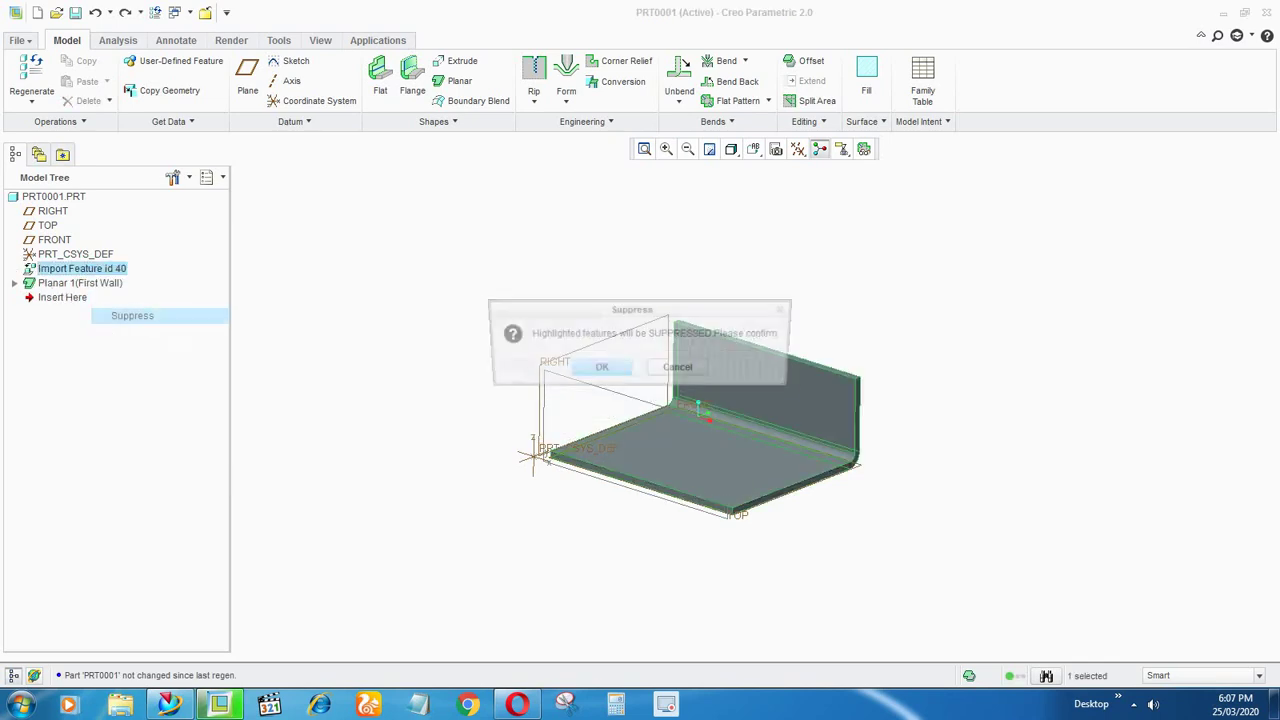
key(Return)
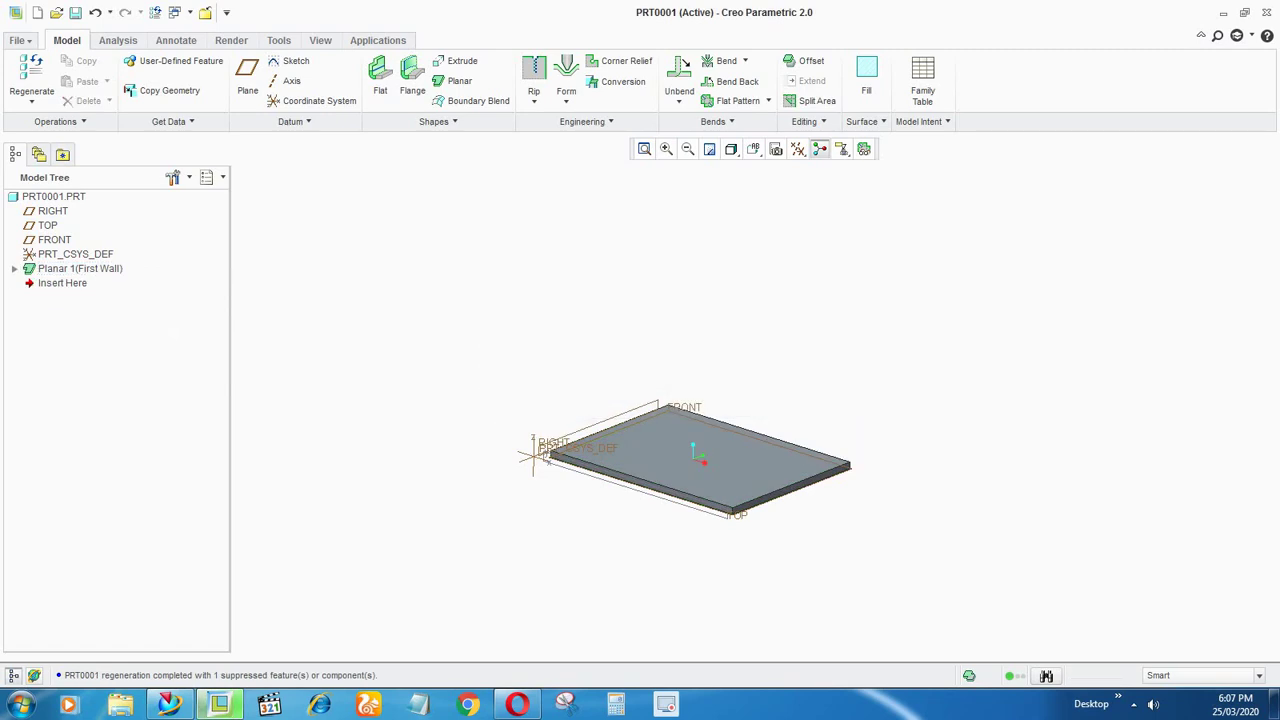
key(ctrl+z)
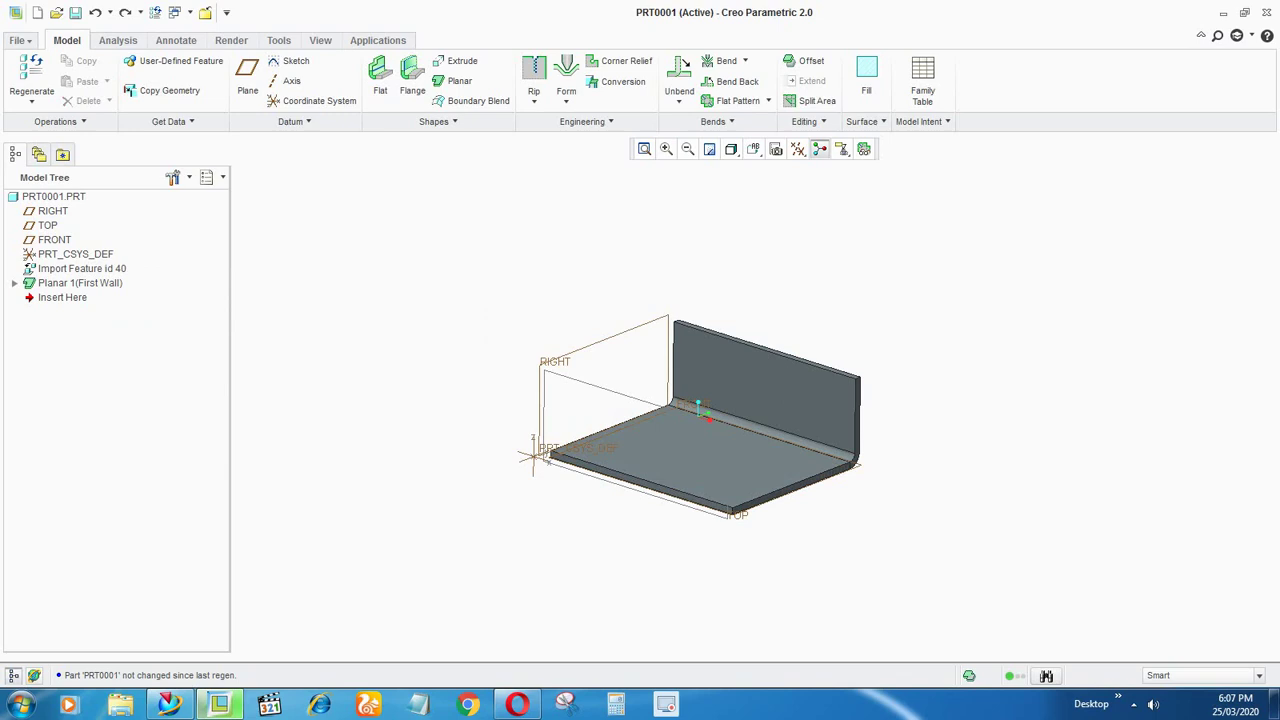
Reorder the imported plate feature below the planar first wall, with the insertion point between them
middle_drag(698, 416, 700, 424)
mouse_move(81, 268)
mouse_down()
mouse_move(81, 287)
mouse_move(62, 296)
mouse_move(66, 276)
mouse_up()
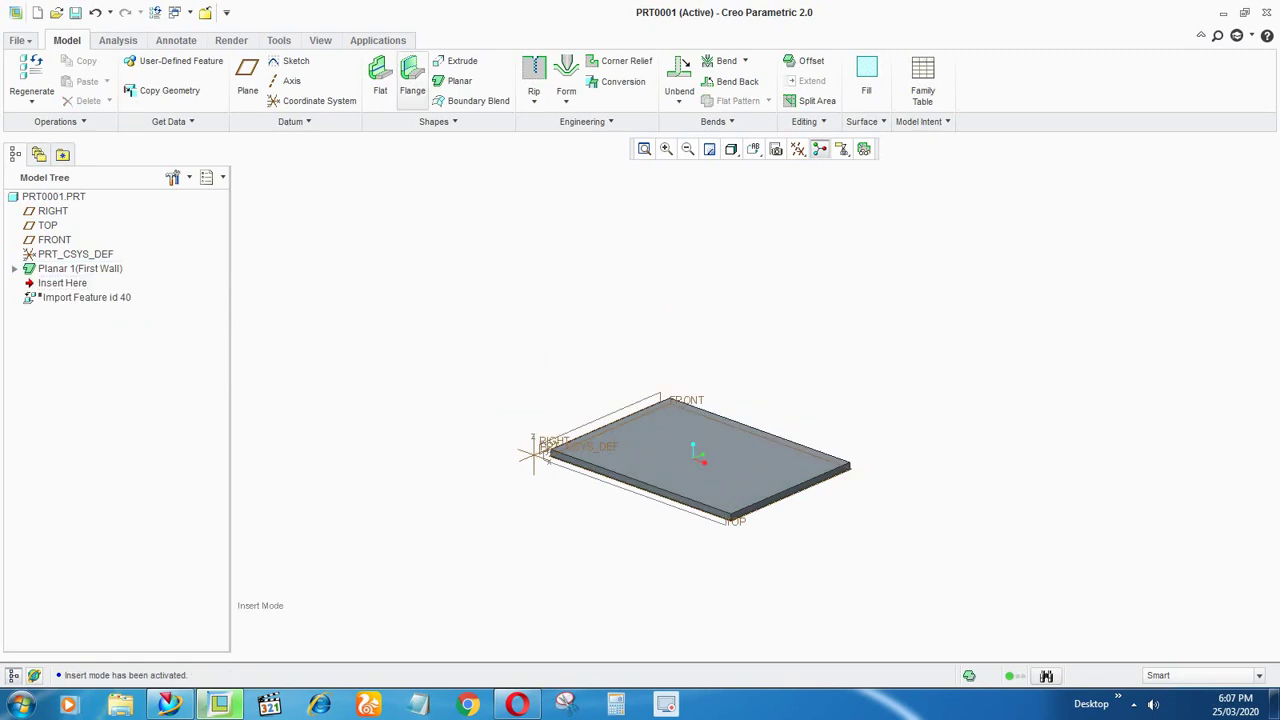
Start a Flange wall attached to the planar first wall's long edge at the FRONT plane
click(412, 80)
middle_drag(610, 530, 800, 525)
scroll(727, 433, down, 5)
click(700, 467)
scroll(800, 525, up, 4)
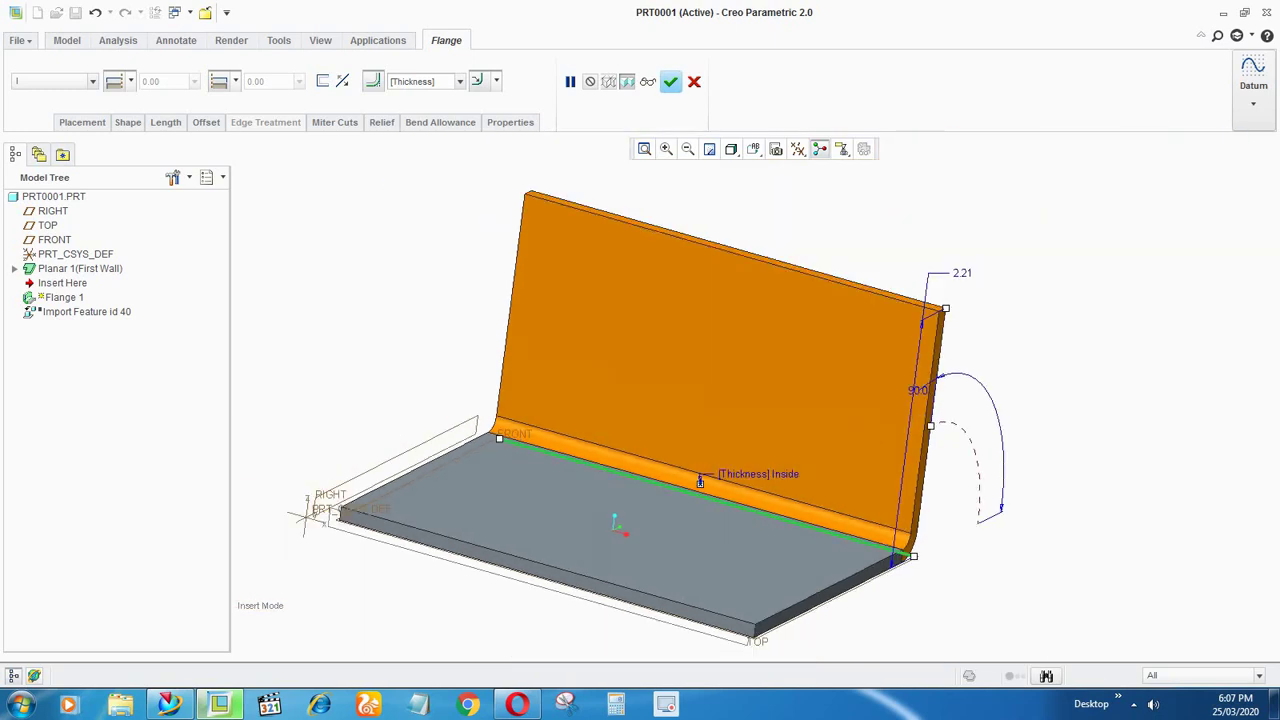
Set the inside bend radius of the new flange to 0.236220/2 and create it
middle_drag(700, 482, 740, 487)
click(424, 82)
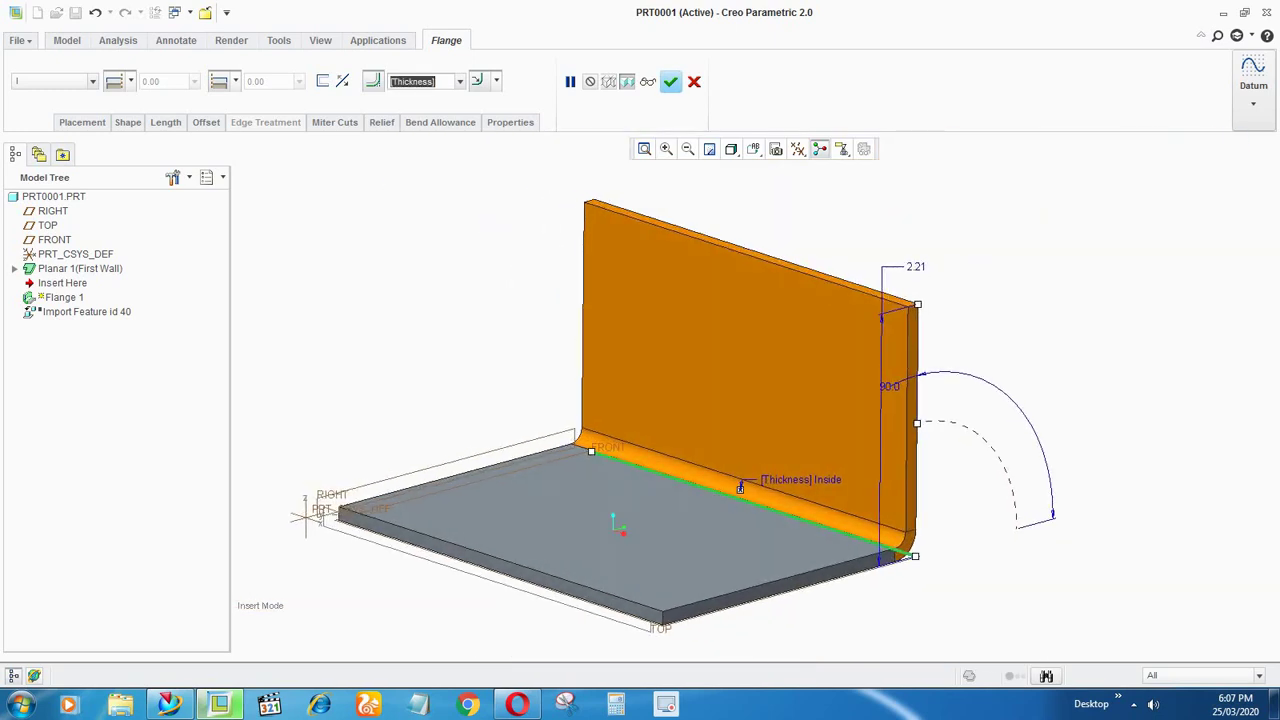
text(0.236220)
text(/2)
key(Return)
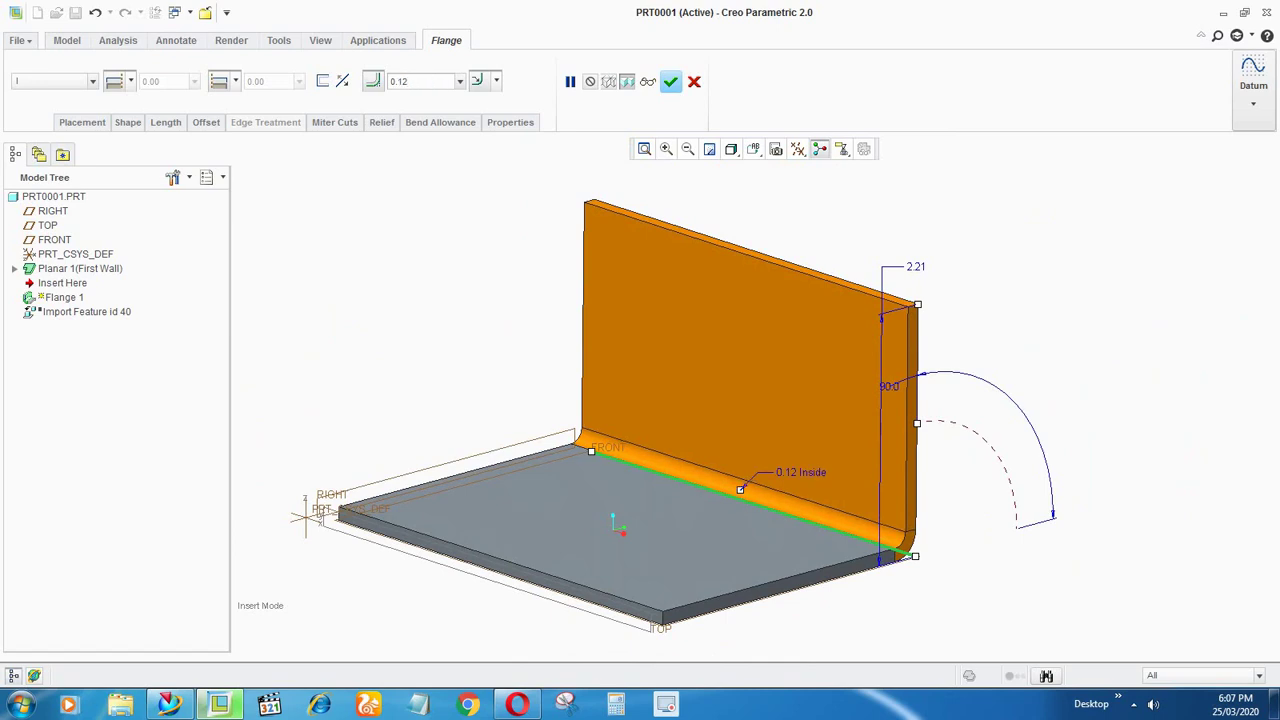
click(671, 82)
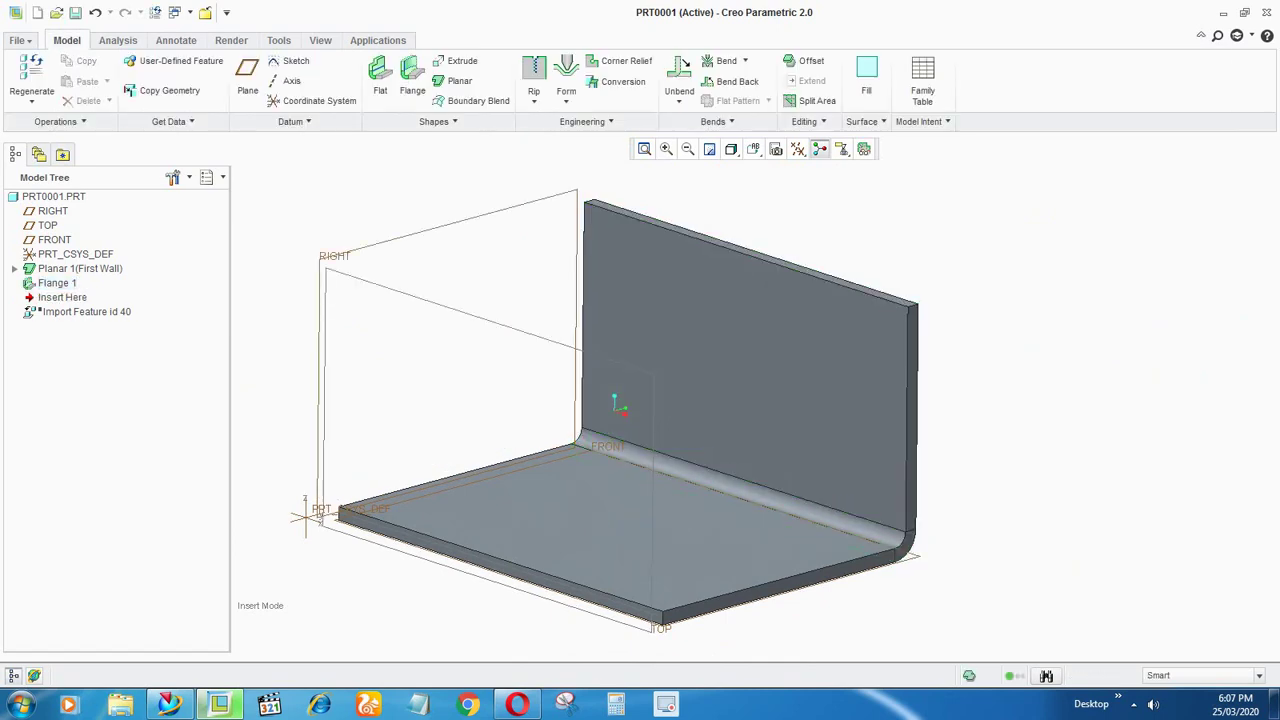
Move the insertion point below the imported plate feature to restore it and compare its bend with the flange
scroll(586, 276, up, 2)
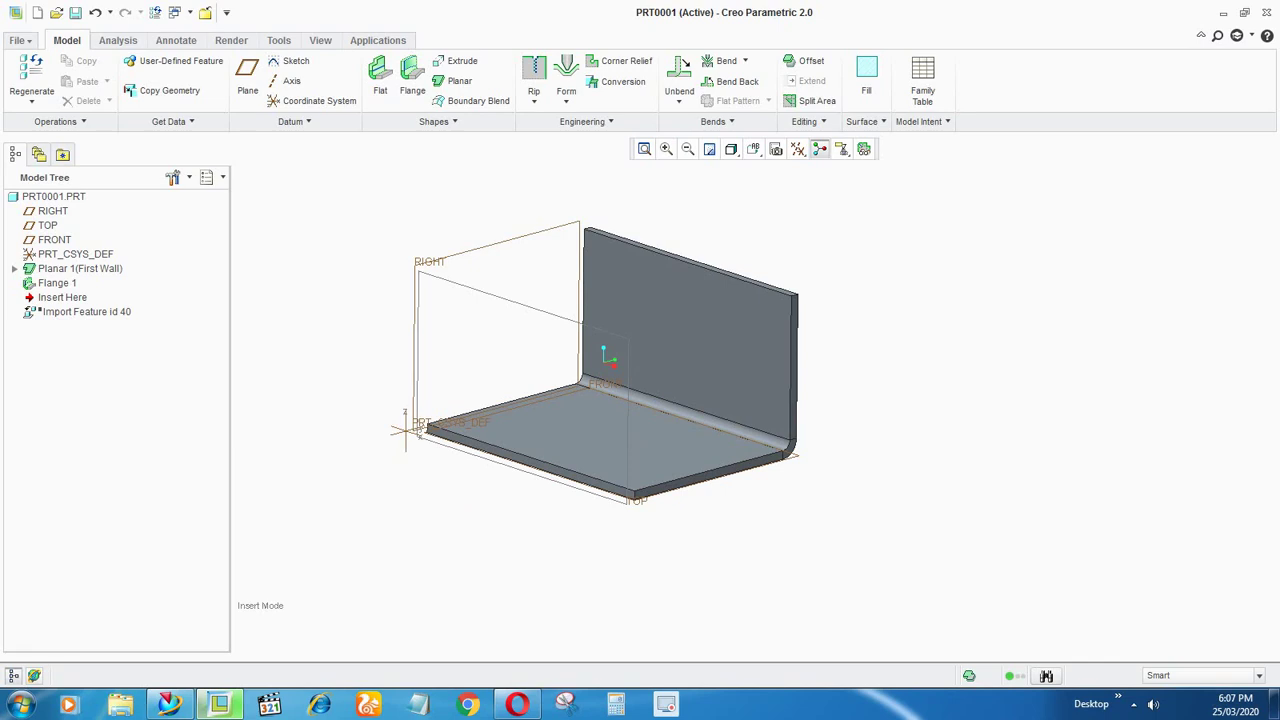
drag(62, 297, 76, 318)
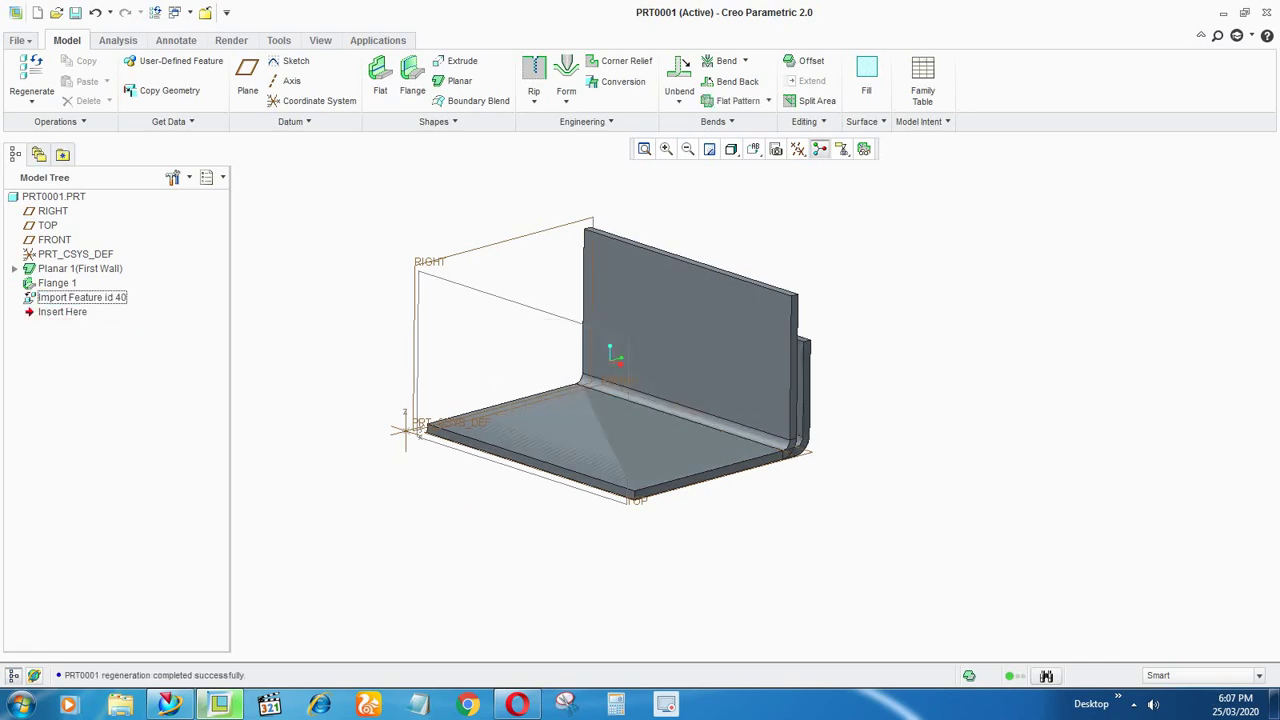
scroll(805, 418, down, 3)
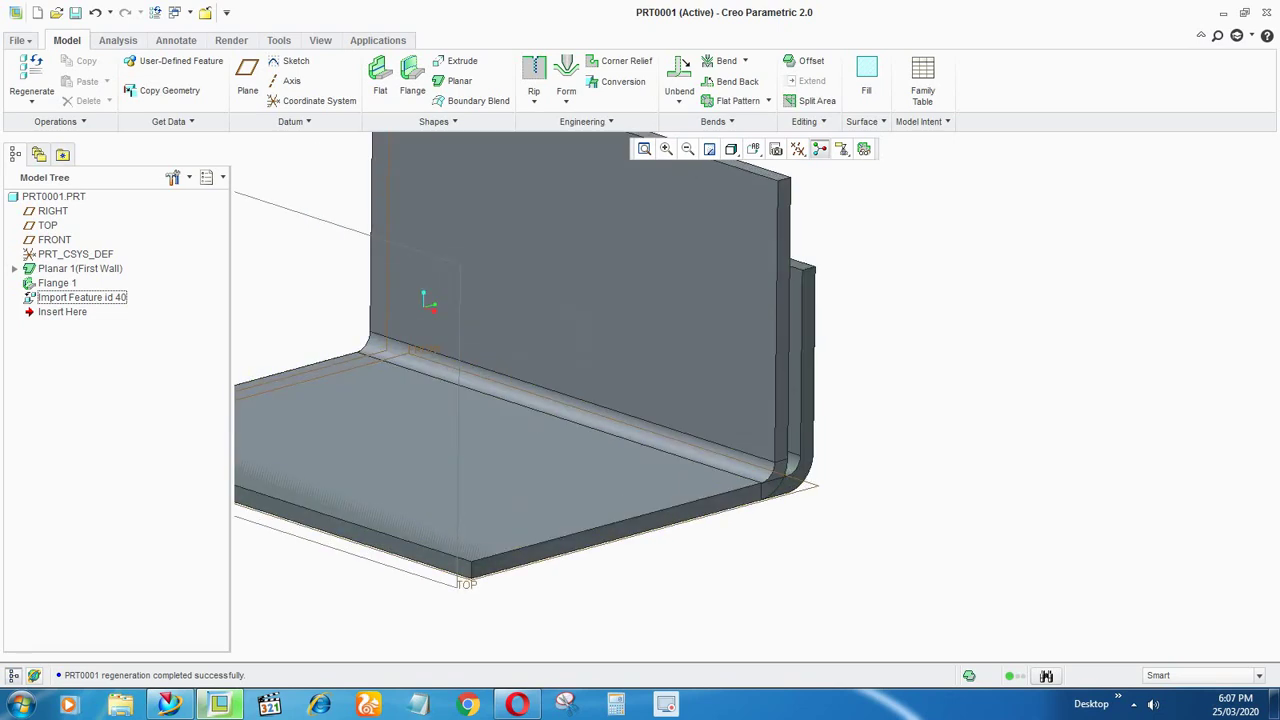
click(806, 416)
middle_drag(806, 416, 698, 396)
click(798, 428)
middle_drag(770, 430, 800, 412)
scroll(812, 436, up, 3)
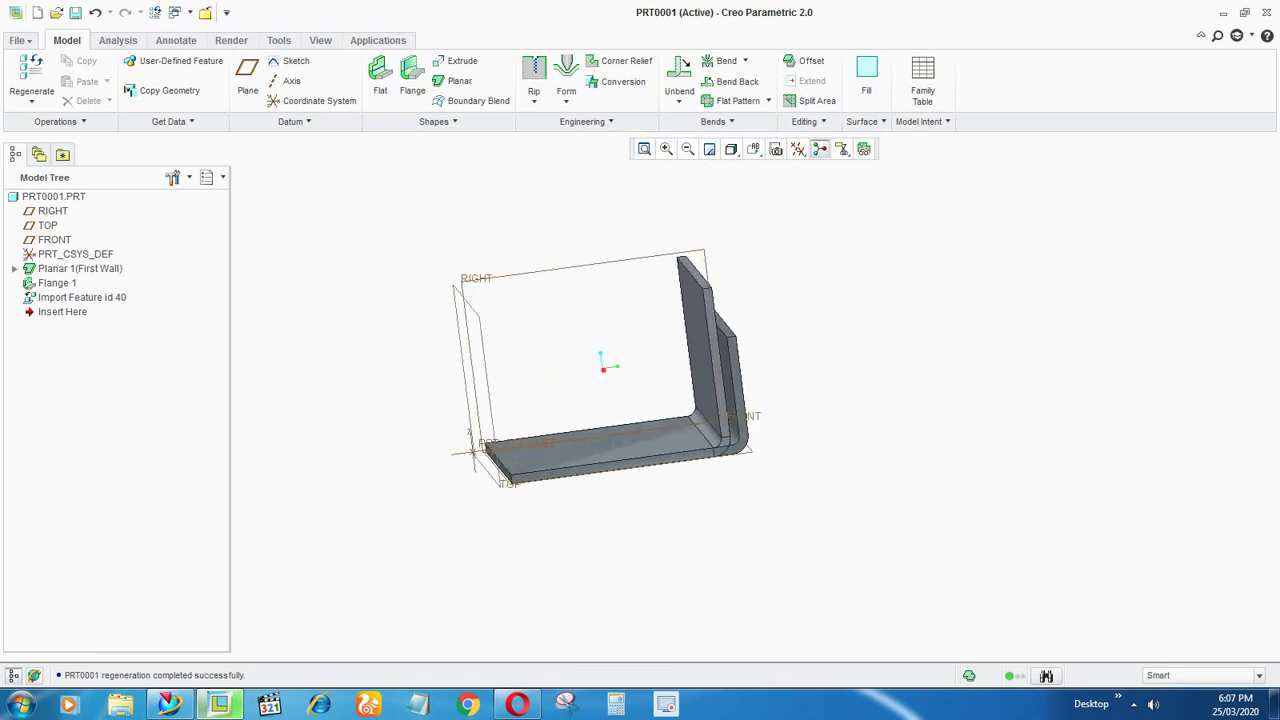
click(57, 283)
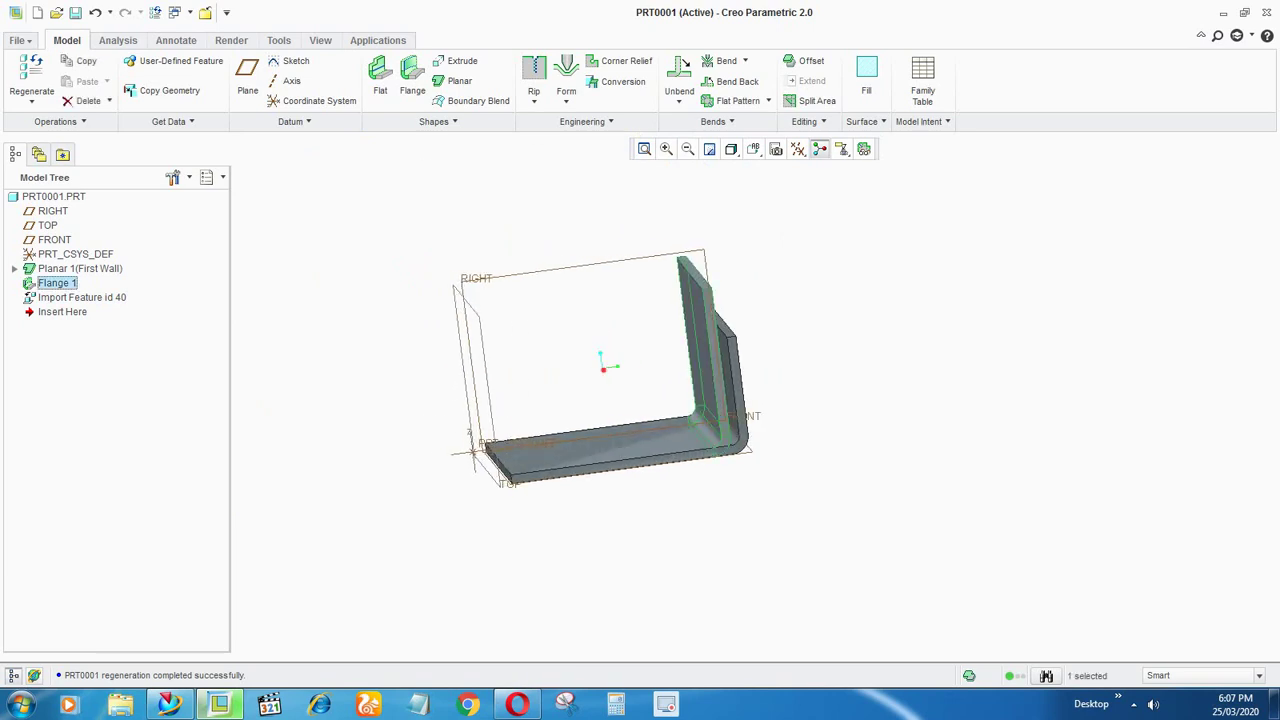
right_click(66, 285)
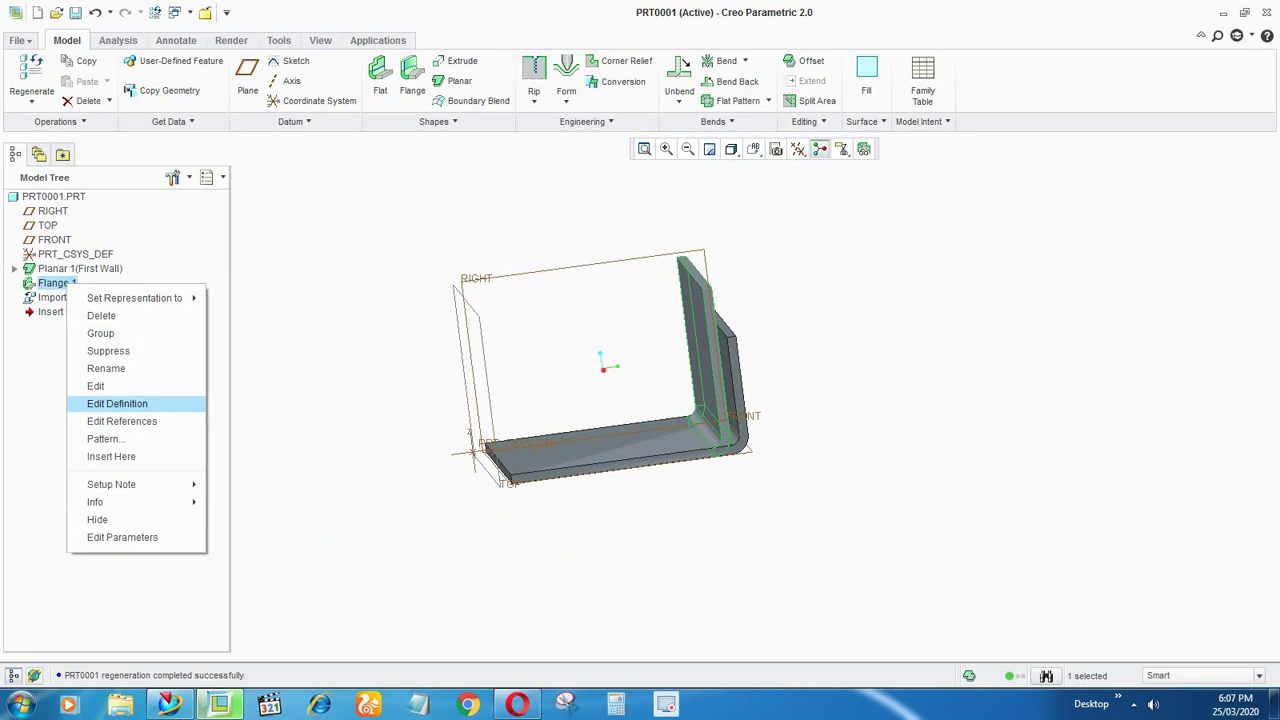
click(117, 403)
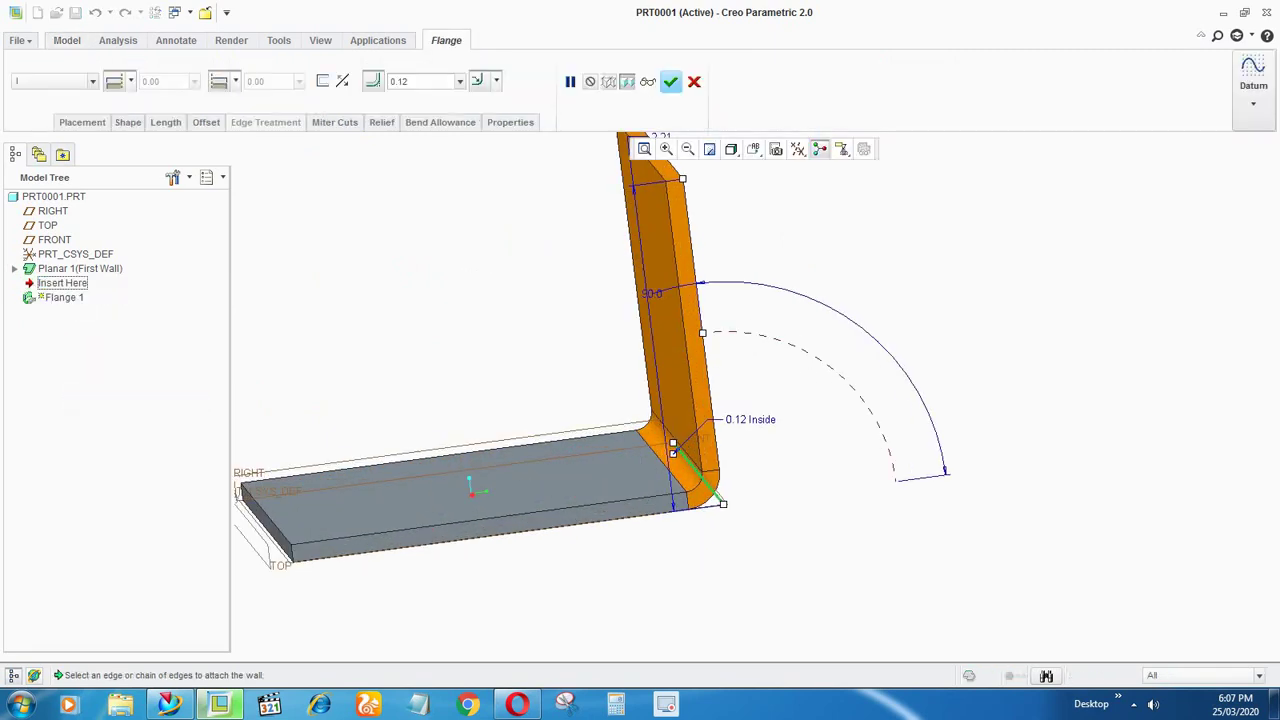
click(672, 80)
Reorder the imported plate feature above the planar first wall
click(82, 298)
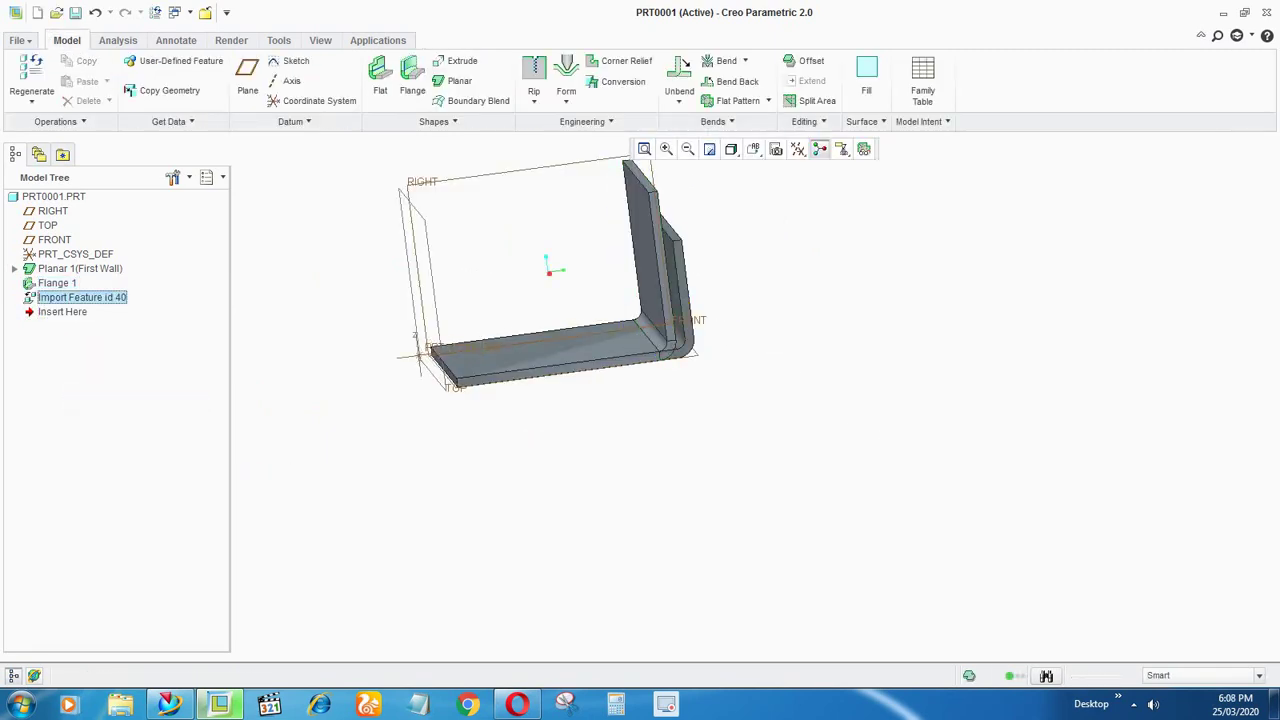
drag(82, 297, 78, 262)
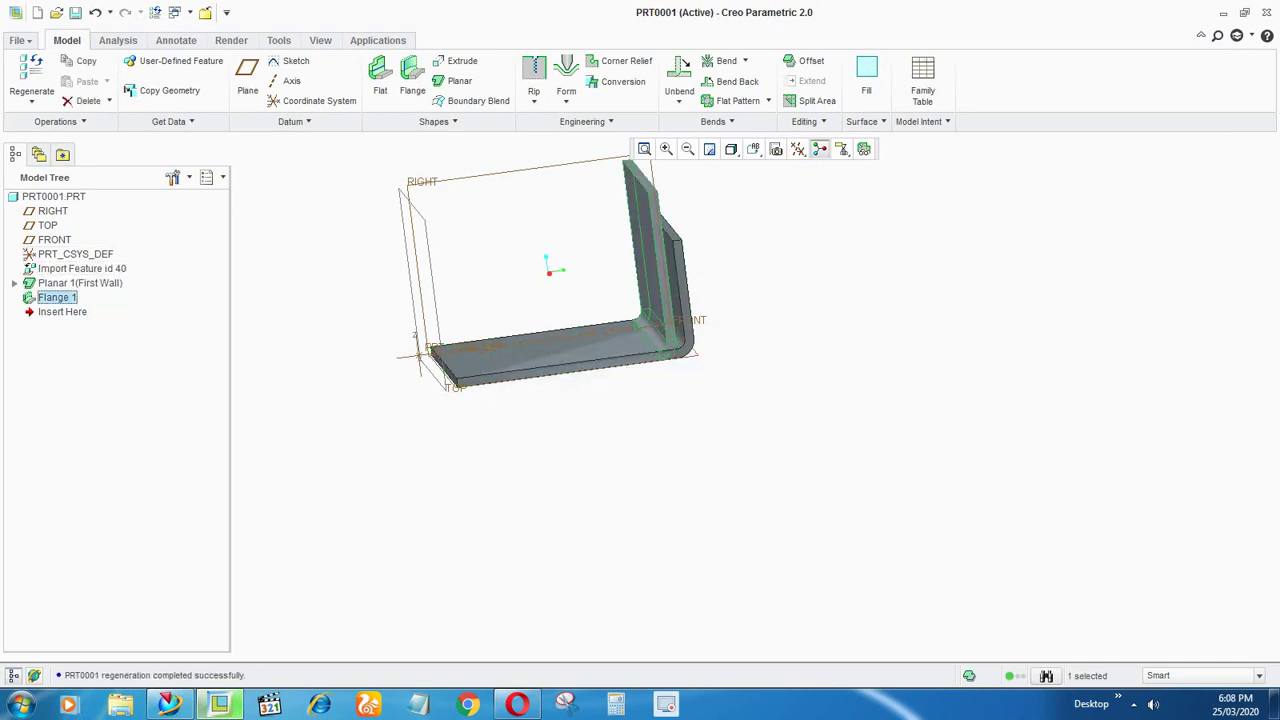
Redefine the flange so that its offset from the attachment edge uses Add to part edge
right_click(58, 297)
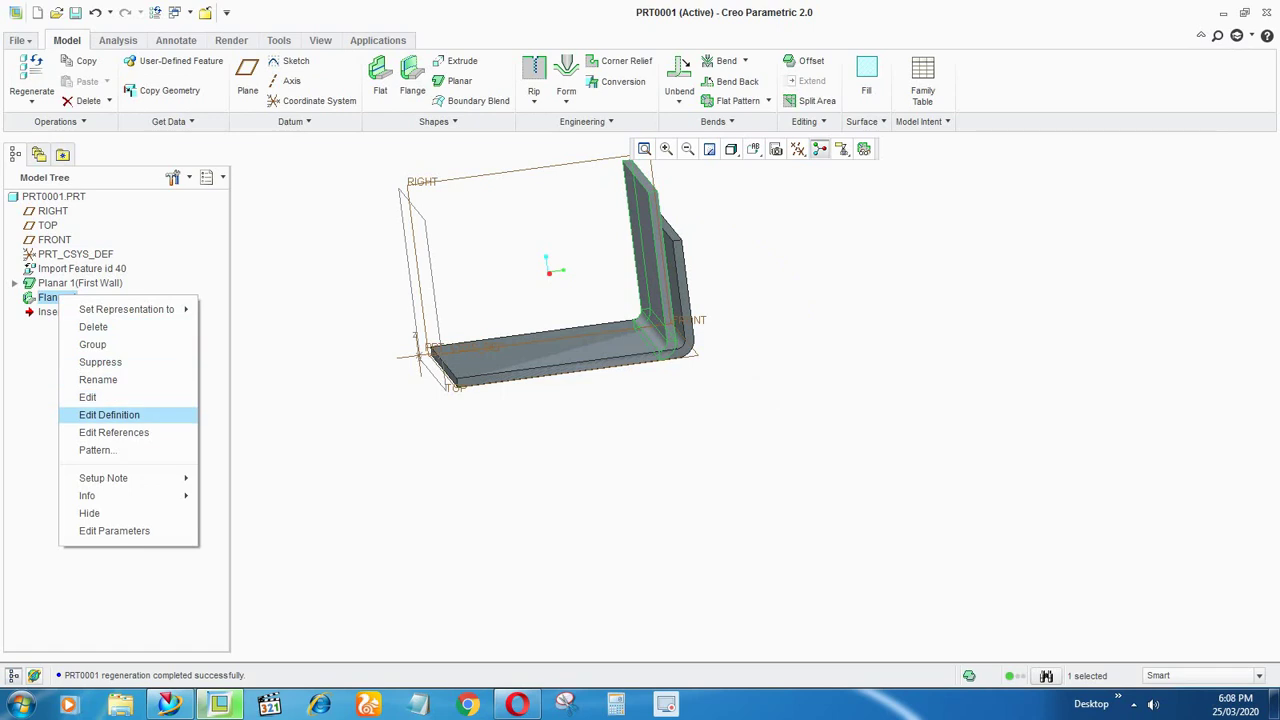
click(109, 414)
scroll(740, 230, up, 3)
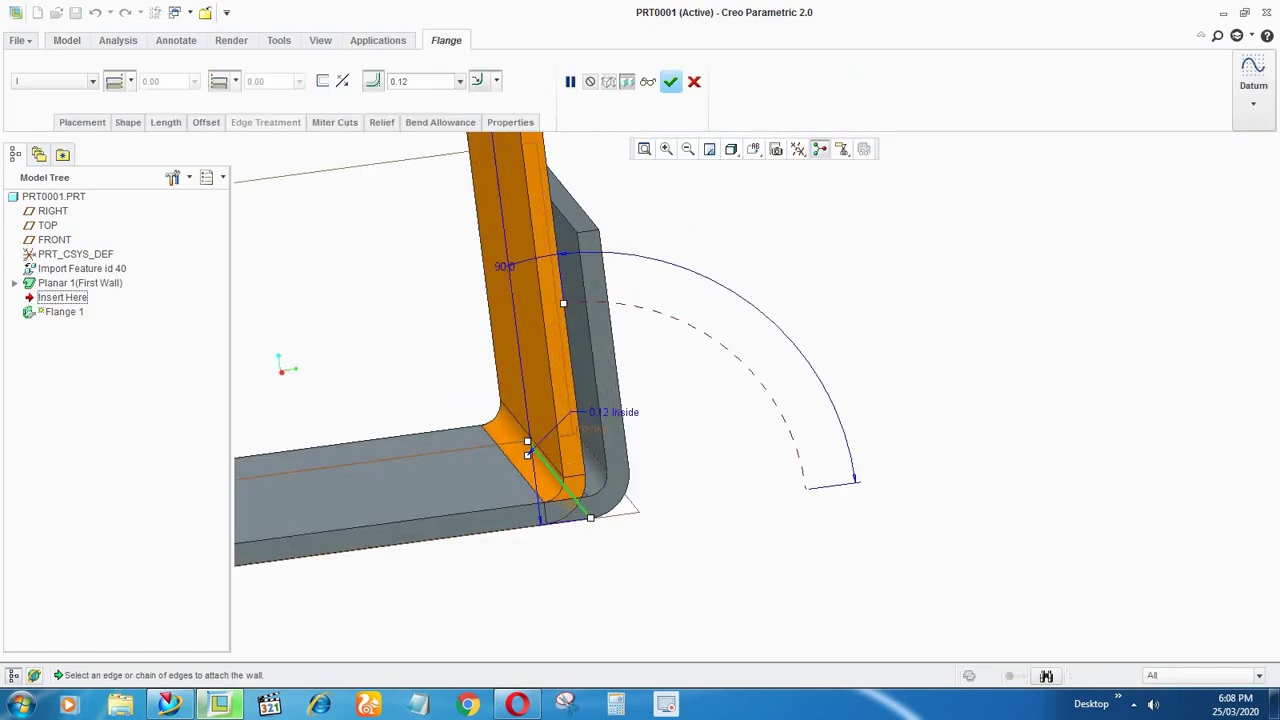
click(206, 122)
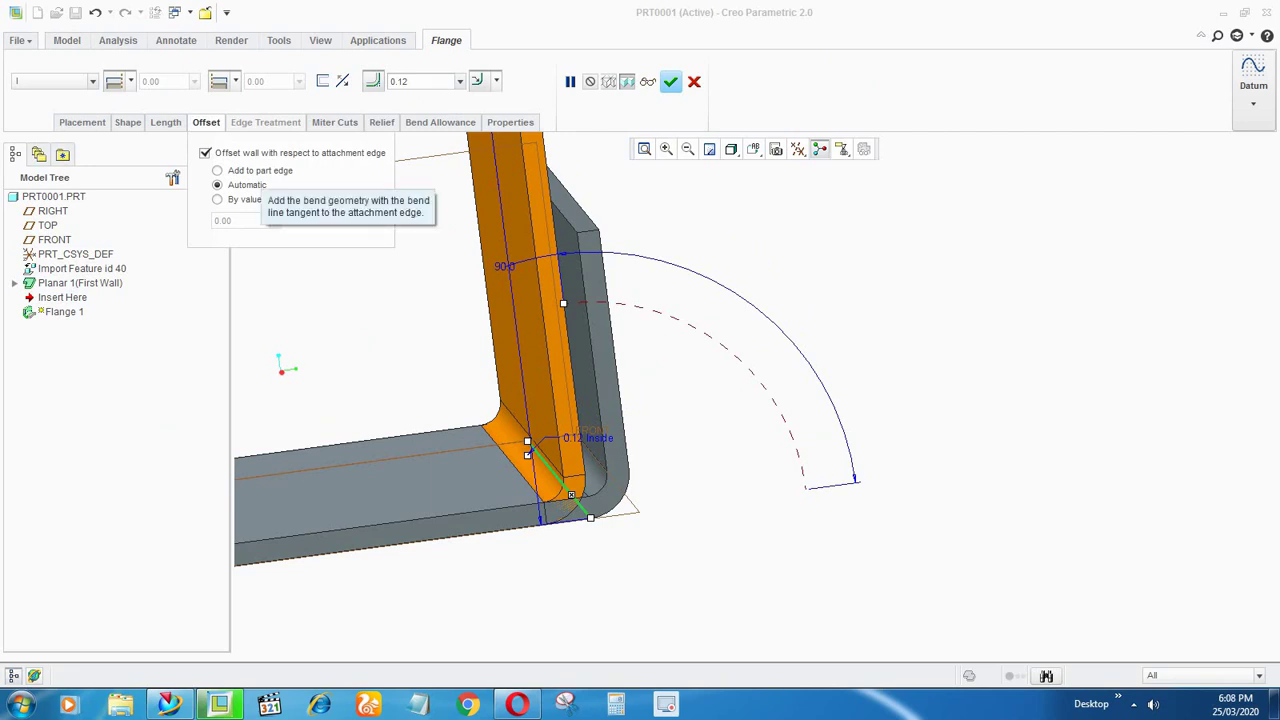
click(246, 171)
scroll(595, 435, down, 4)
scroll(740, 560, up, 3)
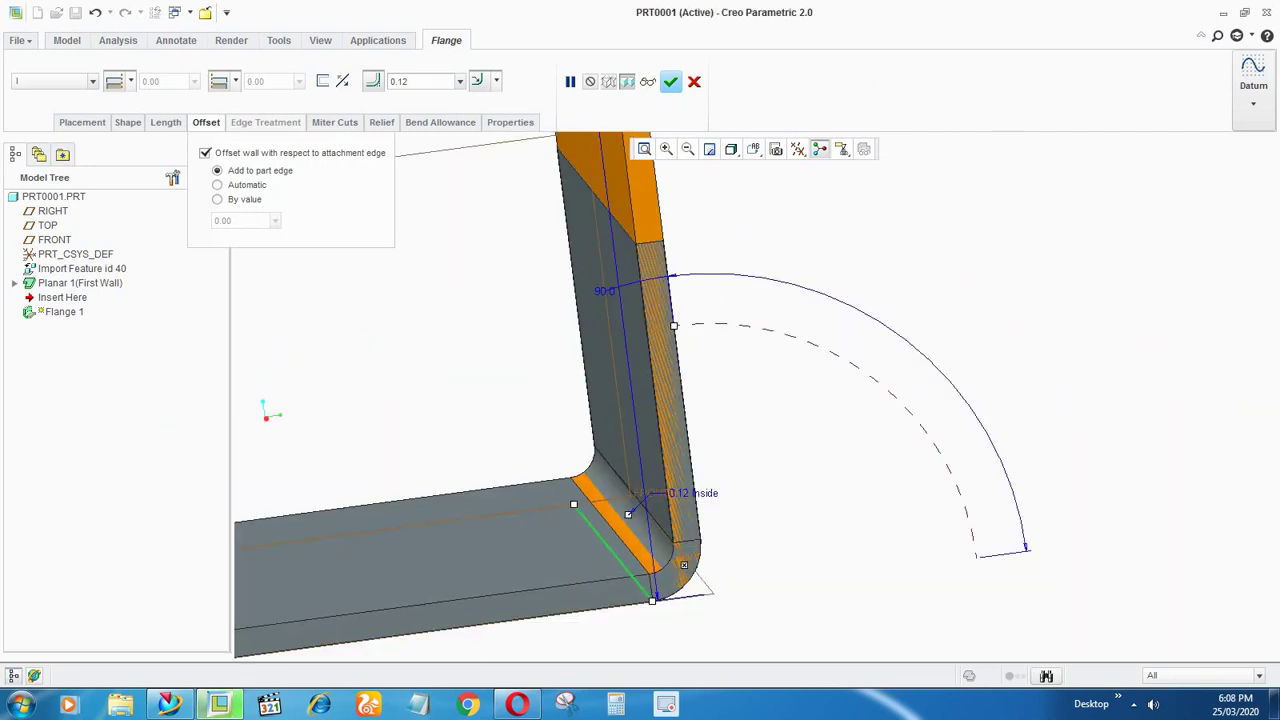
Shorten the flange to a height of about 1.53 so its end meets the imported plate's upper edge
middle_drag(640, 510, 771, 480)
scroll(771, 480, up, 5)
scroll(740, 398, down, 5)
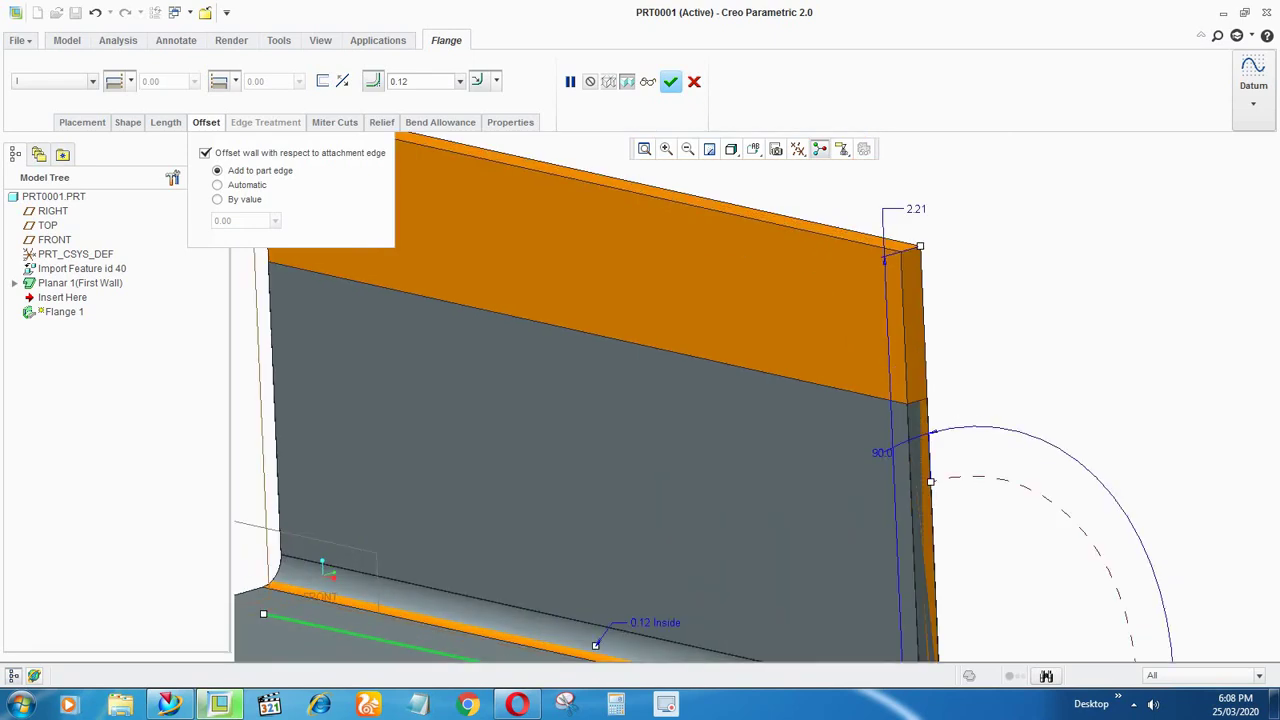
middle_drag(740, 398, 805, 310)
scroll(790, 285, up, 3)
scroll(810, 295, down, 5)
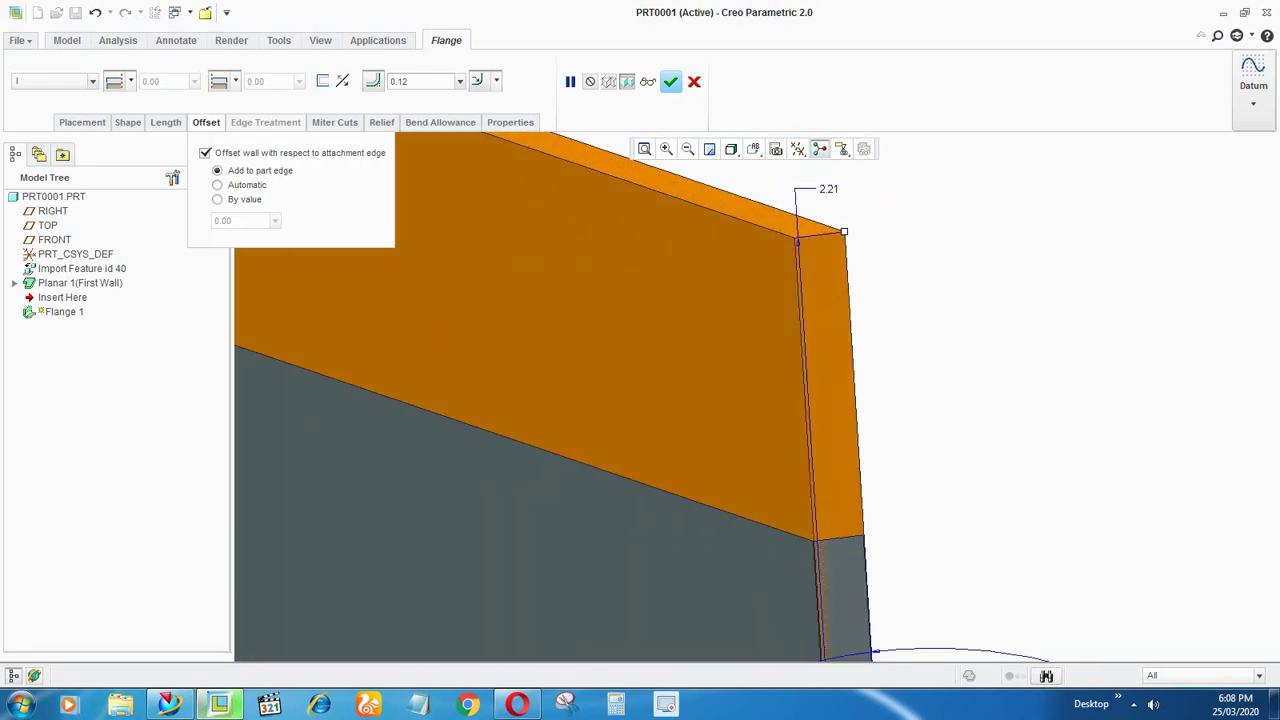
scroll(640, 400, down, 4)
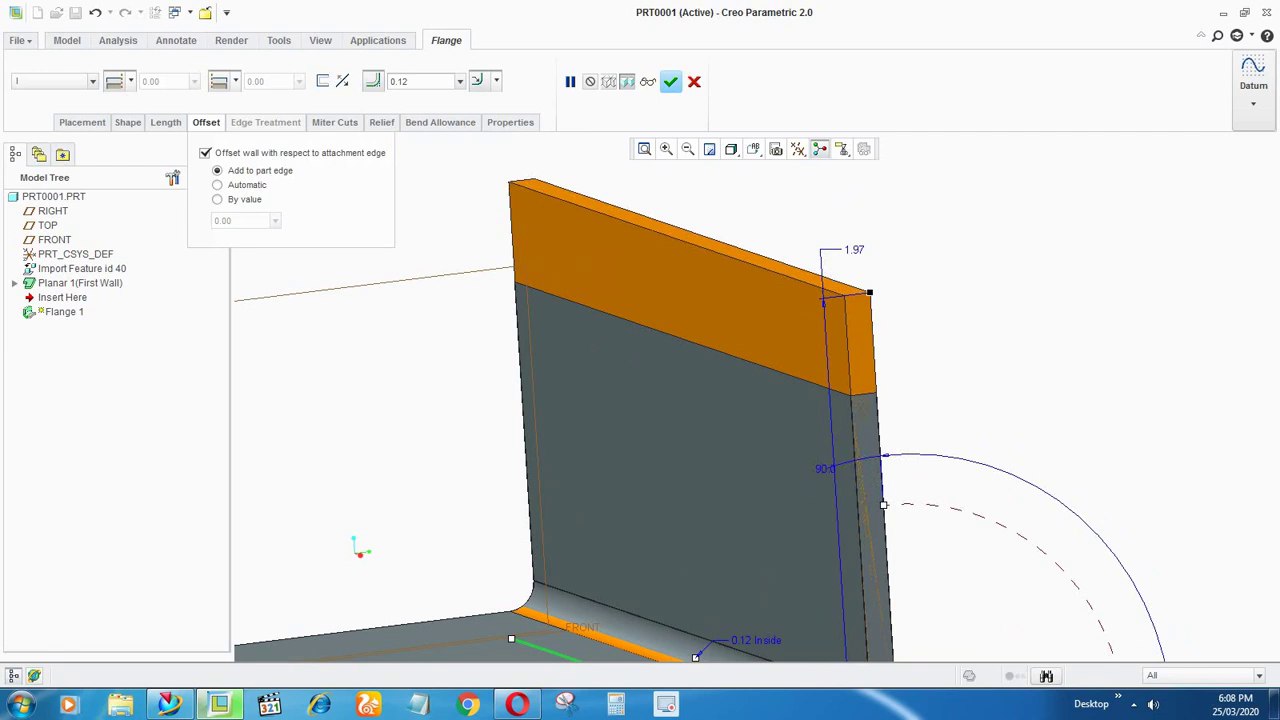
drag(870, 292, 877, 393)
scroll(871, 393, down, 7)
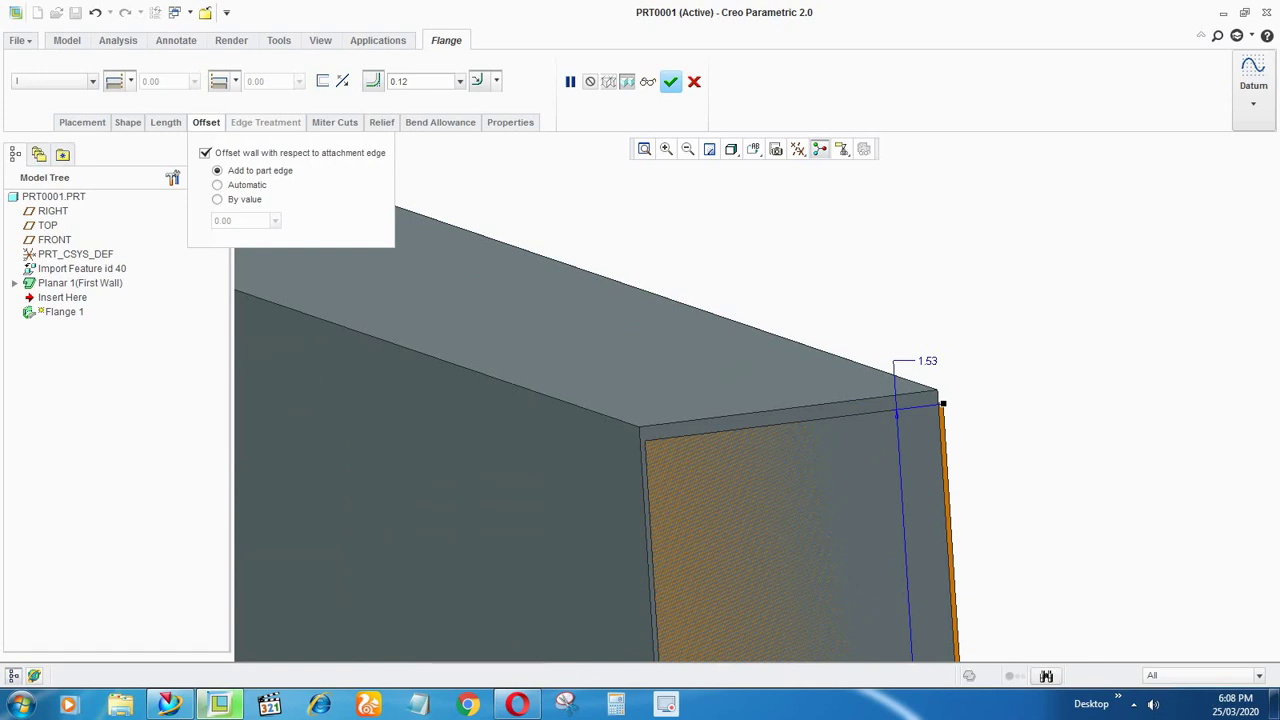
drag(942, 403, 937, 323)
scroll(835, 245, down, 6)
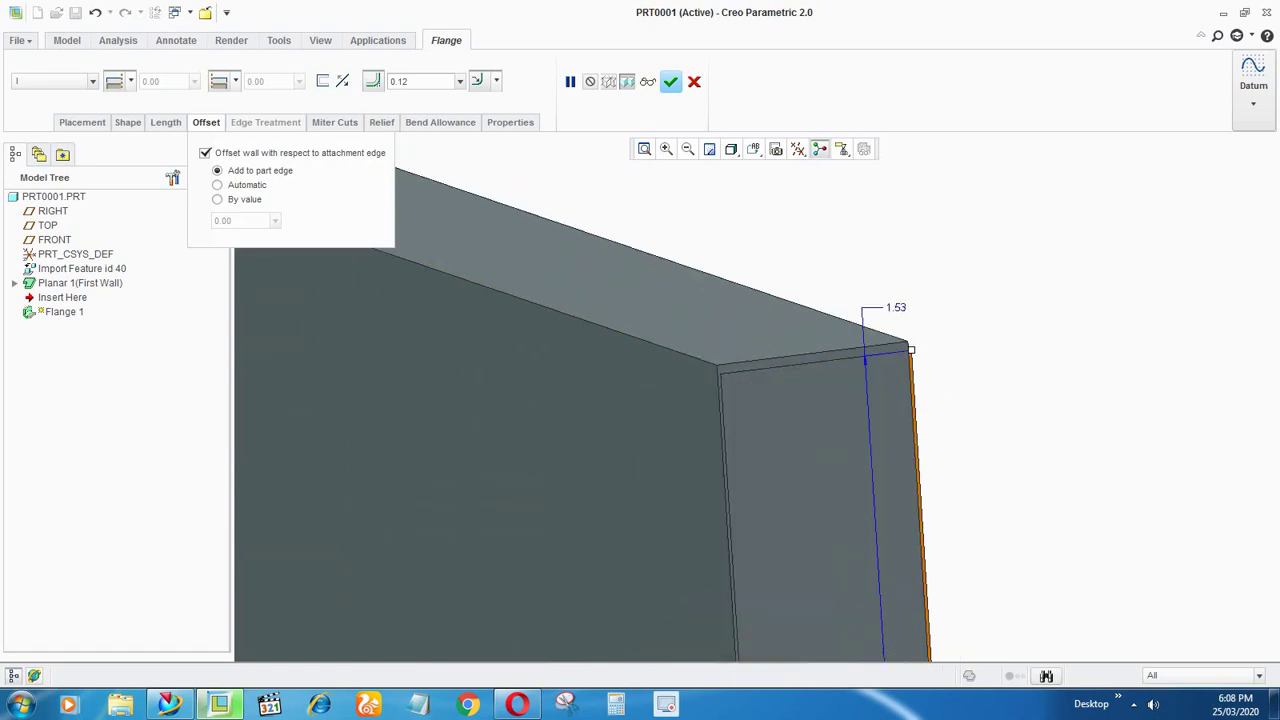
Examine the flange preview's bend, end faces and outer side against the imported plate from several directions
scroll(865, 245, up, 4)
scroll(860, 335, down, 12)
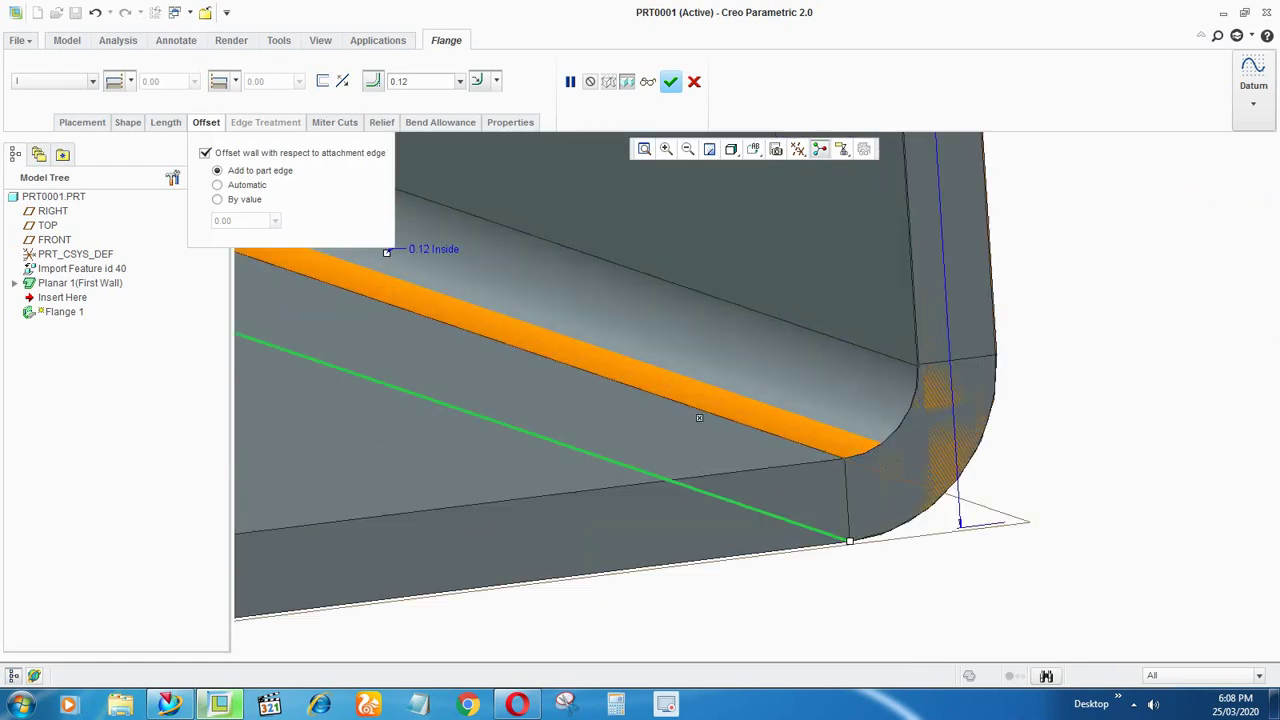
scroll(770, 370, up, 8)
middle_drag(770, 372, 880, 315)
scroll(900, 600, up, 4)
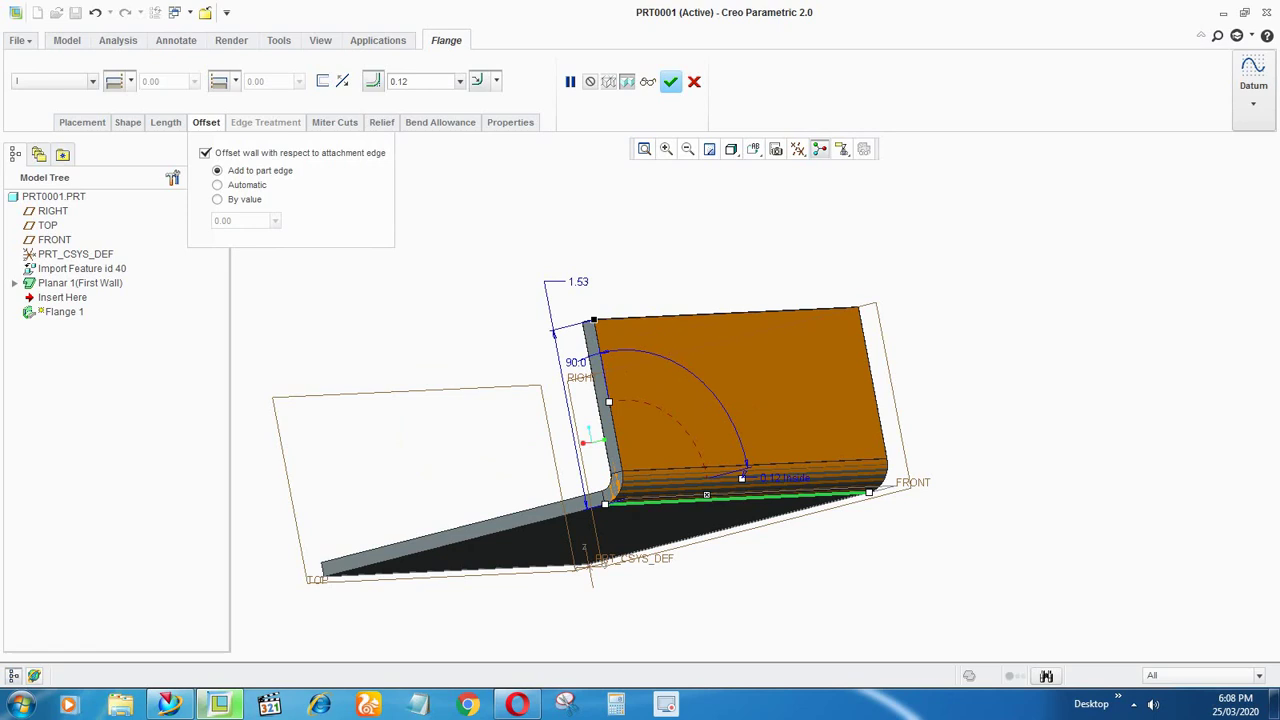
scroll(600, 330, down, 3)
middle_drag(600, 330, 770, 410)
scroll(850, 410, up, 3)
scroll(900, 400, down, 4)
middle_drag(880, 320, 950, 300)
scroll(930, 215, up, 4)
middle_drag(920, 215, 945, 272)
scroll(950, 275, down, 4)
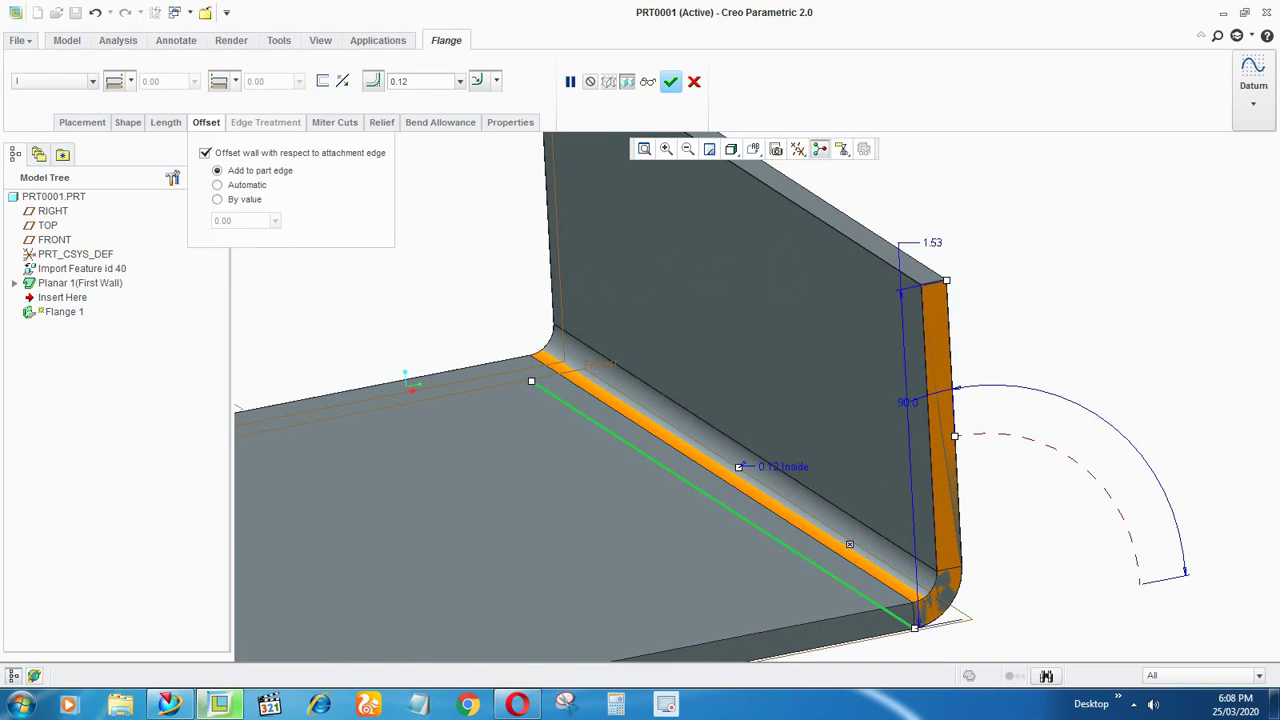
scroll(740, 424, down, 3)
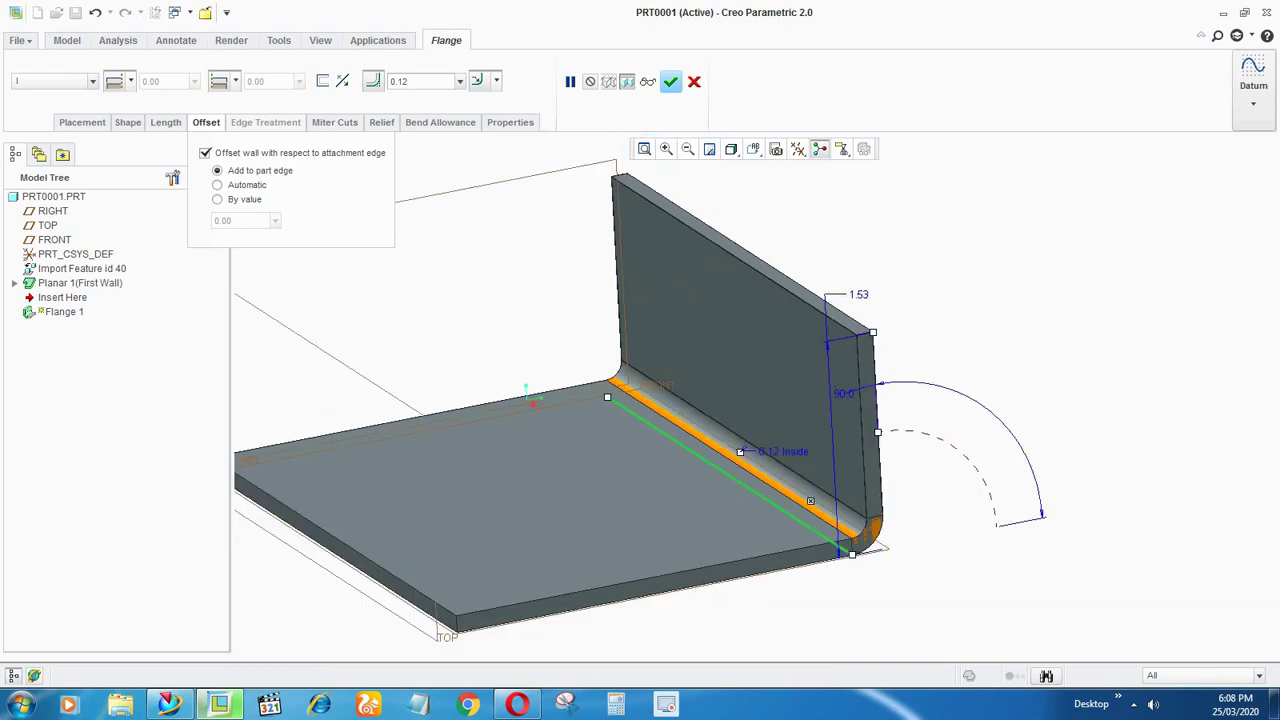
Accept the redefined flange and check the bent plate from the side and underneath
click(671, 82)
scroll(735, 303, up, 3)
click(880, 335)
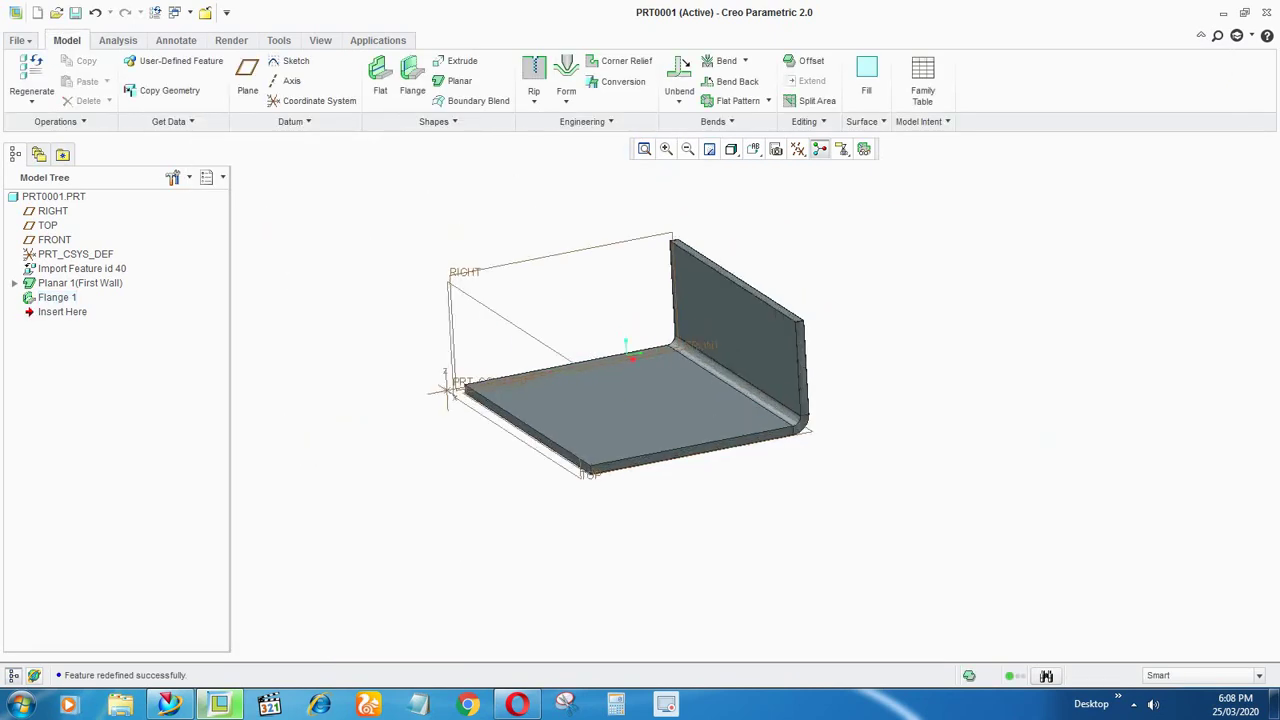
scroll(770, 335, down, 2)
click(770, 335)
click(880, 335)
middle_drag(740, 430, 650, 350)
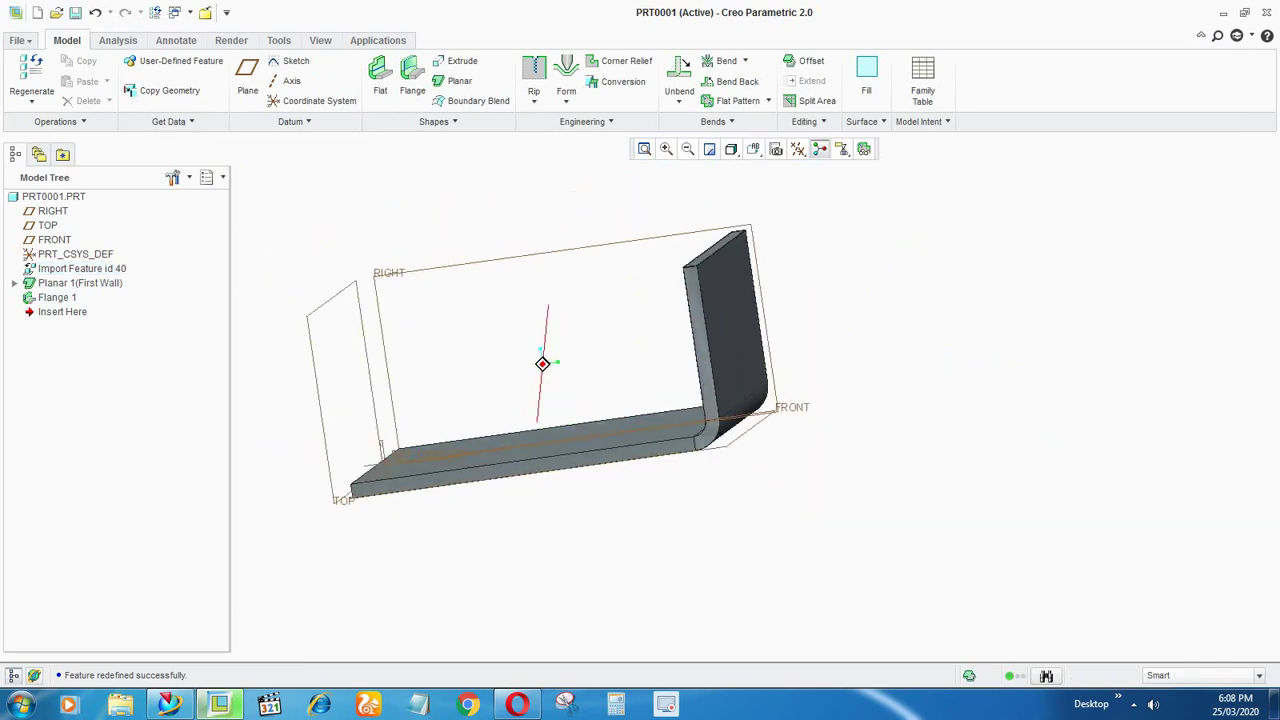
middle_drag(740, 430, 620, 350)
click(620, 332)
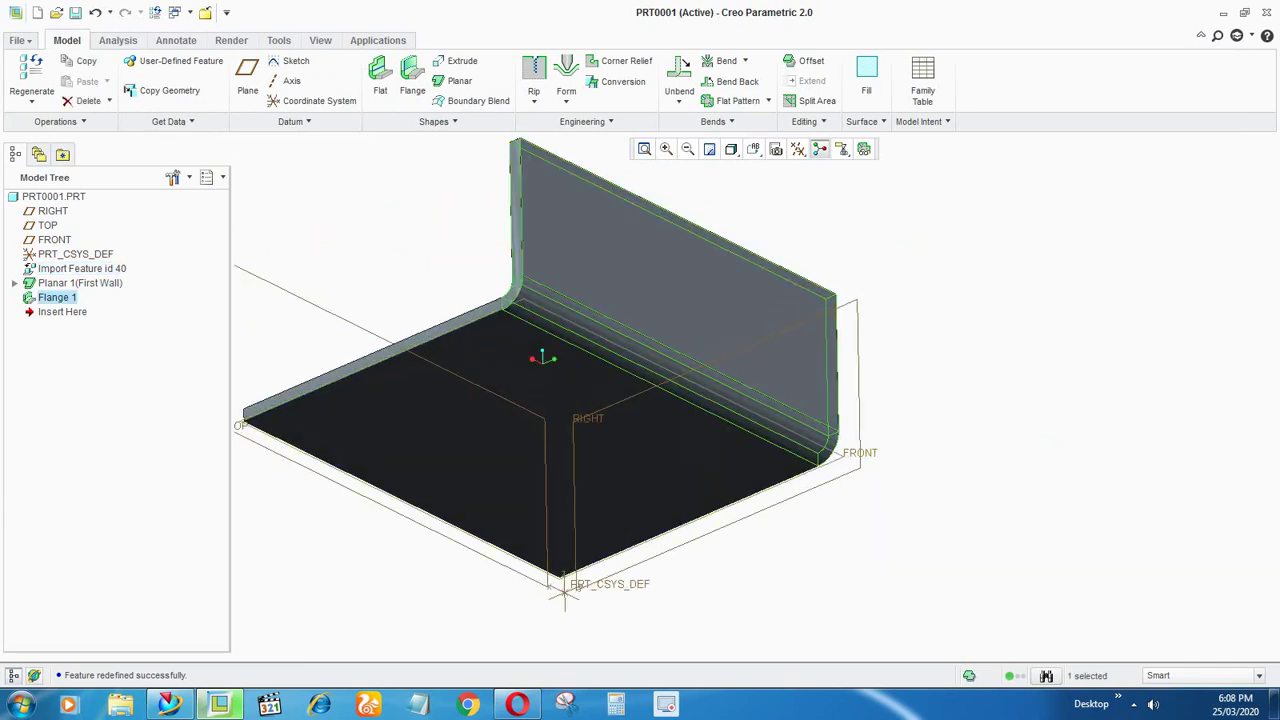
Inspect the bend and walls of the native sheetmetal against the imported plate from underneath and above
scroll(618, 335, down, 4)
click(680, 332)
scroll(682, 340, up, 2)
ctrl+click(660, 365)
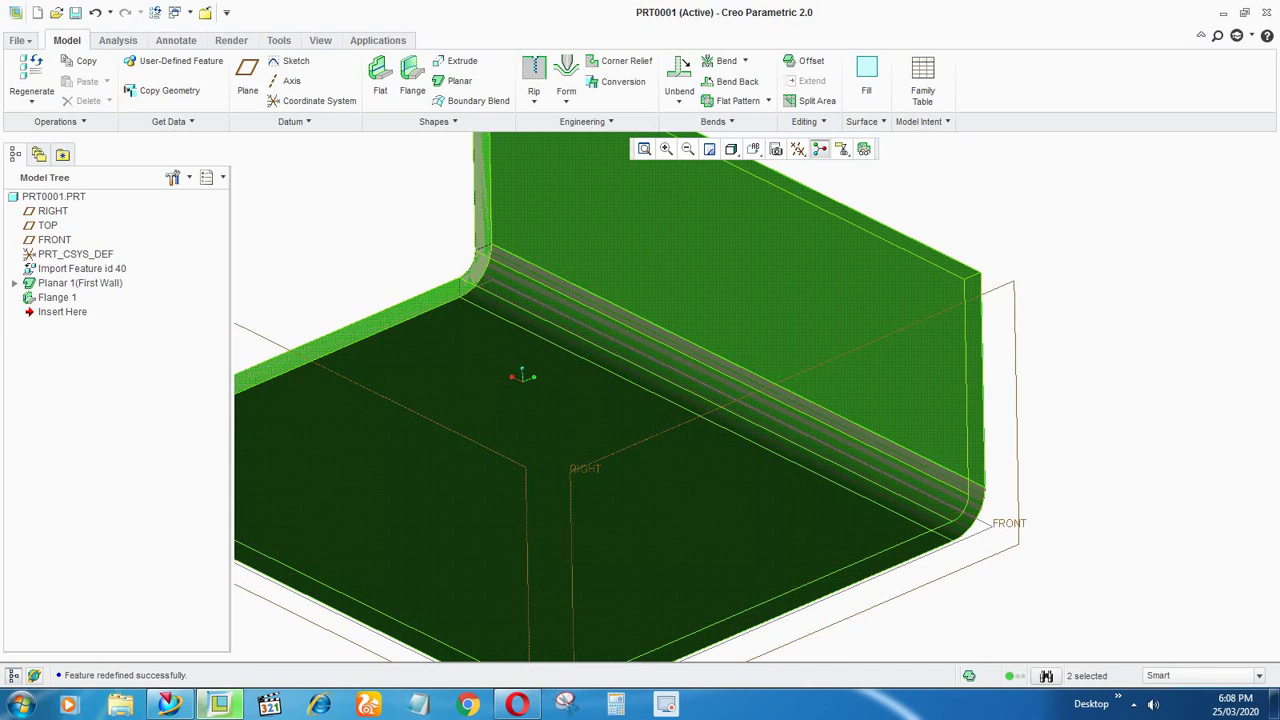
scroll(600, 350, up, 1)
scroll(470, 280, down, 2)
middle_drag(640, 400, 720, 490)
scroll(640, 380, up, 1)
scroll(760, 460, down, 1)
middle_drag(760, 400, 780, 330)
scroll(775, 325, down, 1)
scroll(805, 345, up, 4)
Clear the selection and examine the upright flange, its upper edge and the inner bend up close
click(905, 270)
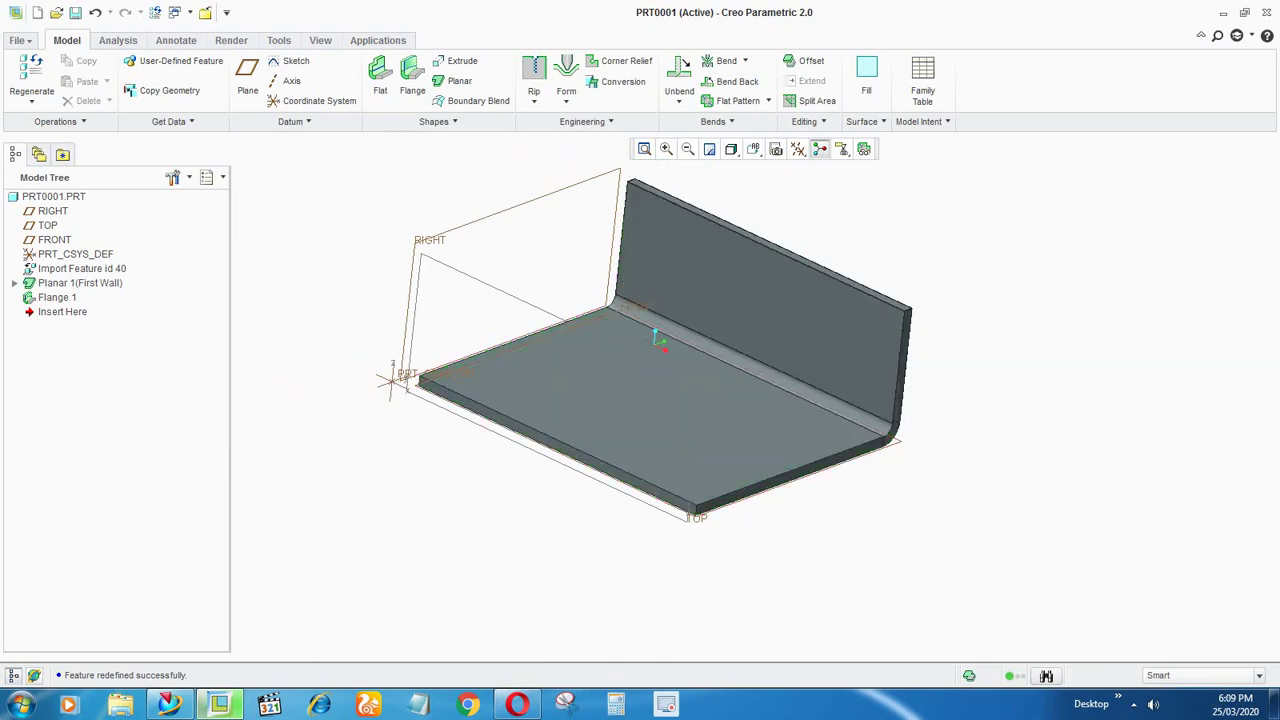
scroll(885, 300, up, 1)
mouse_move(885, 300)
middle_down()
mouse_move(855, 255)
mouse_move(880, 280)
middle_up()
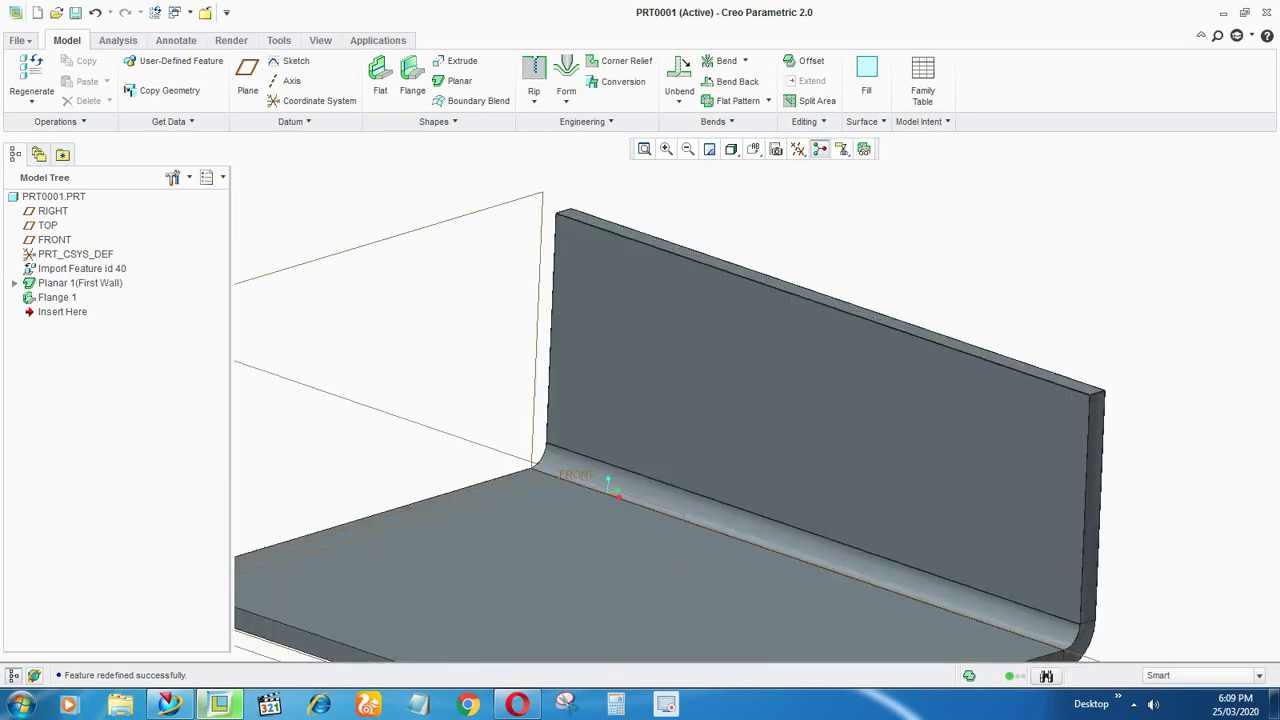
middle_drag(770, 238, 702, 231)
scroll(702, 231, up, 3)
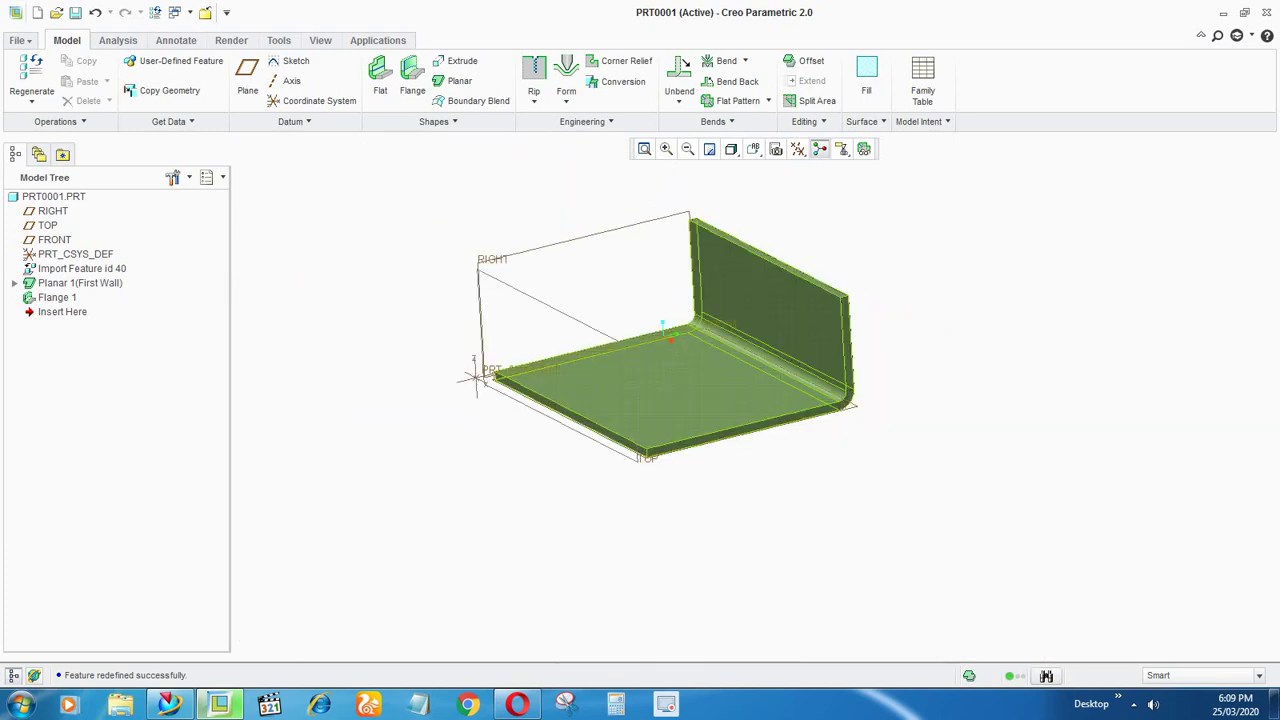
Highlight the import feature and the planar first wall in turn to compare their geometry on the plate
click(82, 269)
click(80, 283)
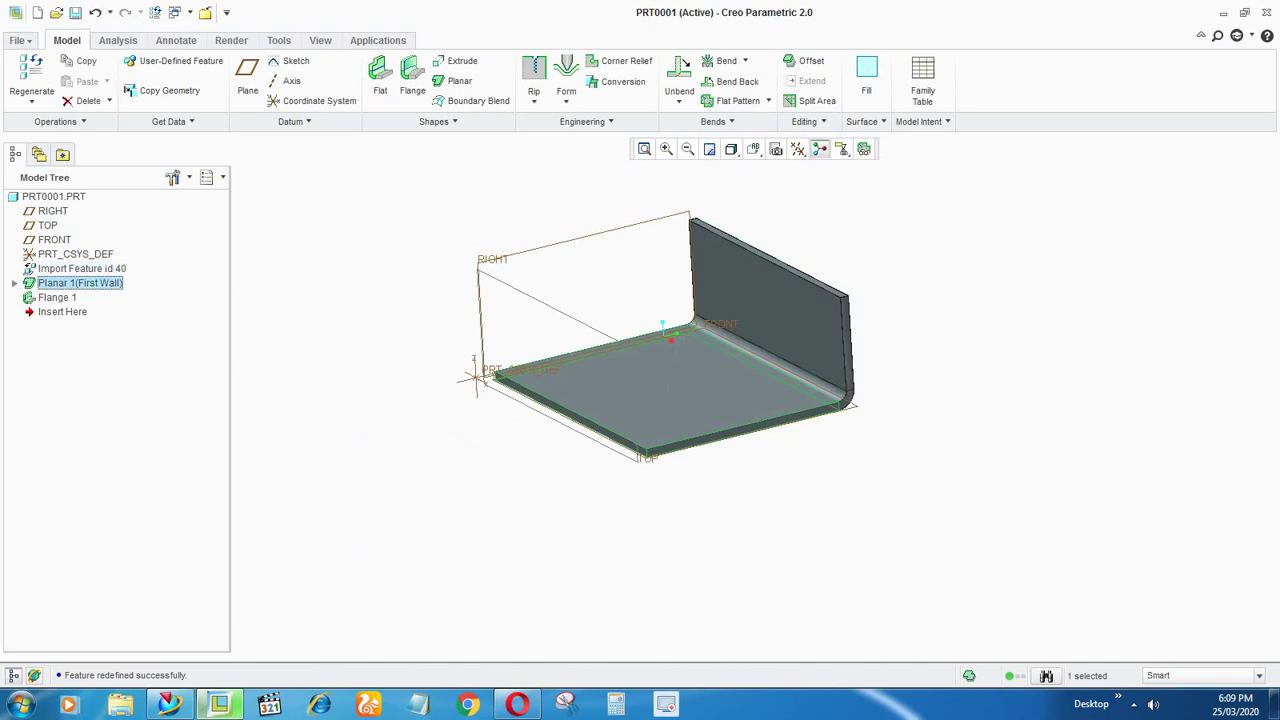
key(Escape)
mouse_move(640, 300)
middle_down()
mouse_move(676, 294)
mouse_move(654, 297)
middle_up()
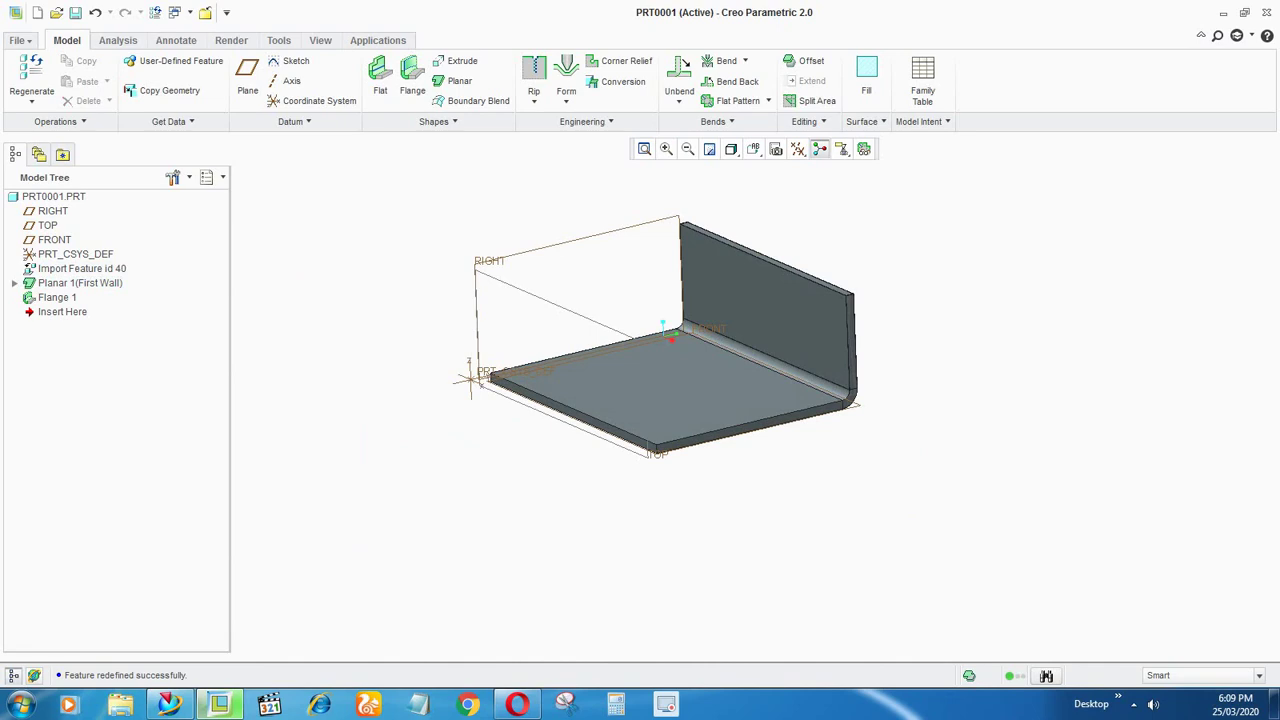
click(82, 269)
click(80, 283)
click(82, 269)
key(Escape)
scroll(514, 221, down, 2)
click(82, 269)
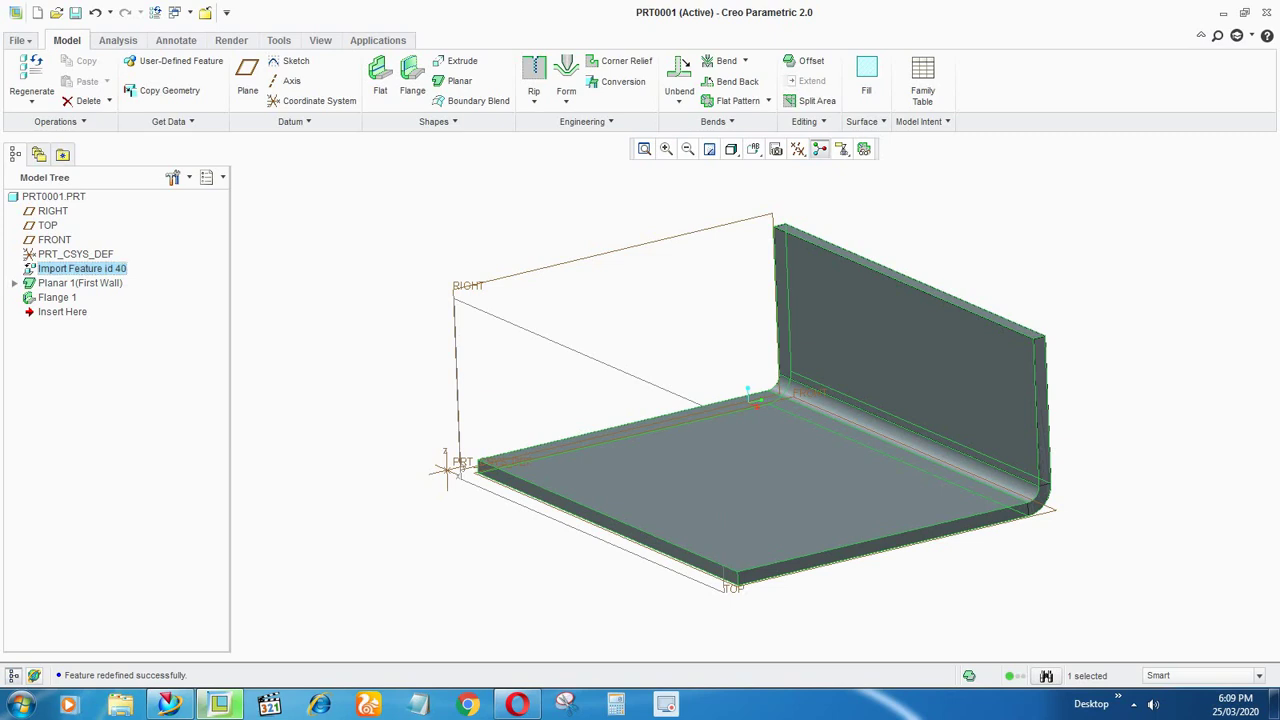
key(Escape)
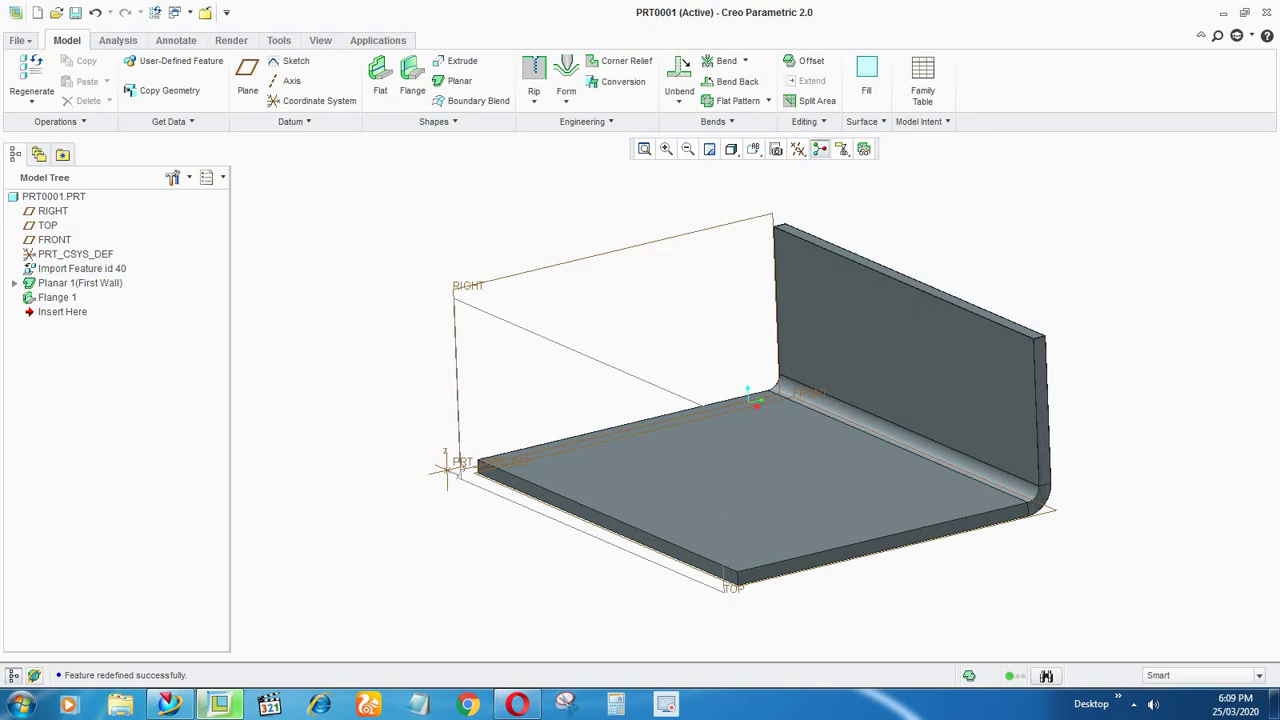
Delete the imported plate feature, Import Feature id 40, from the part
click(82, 269)
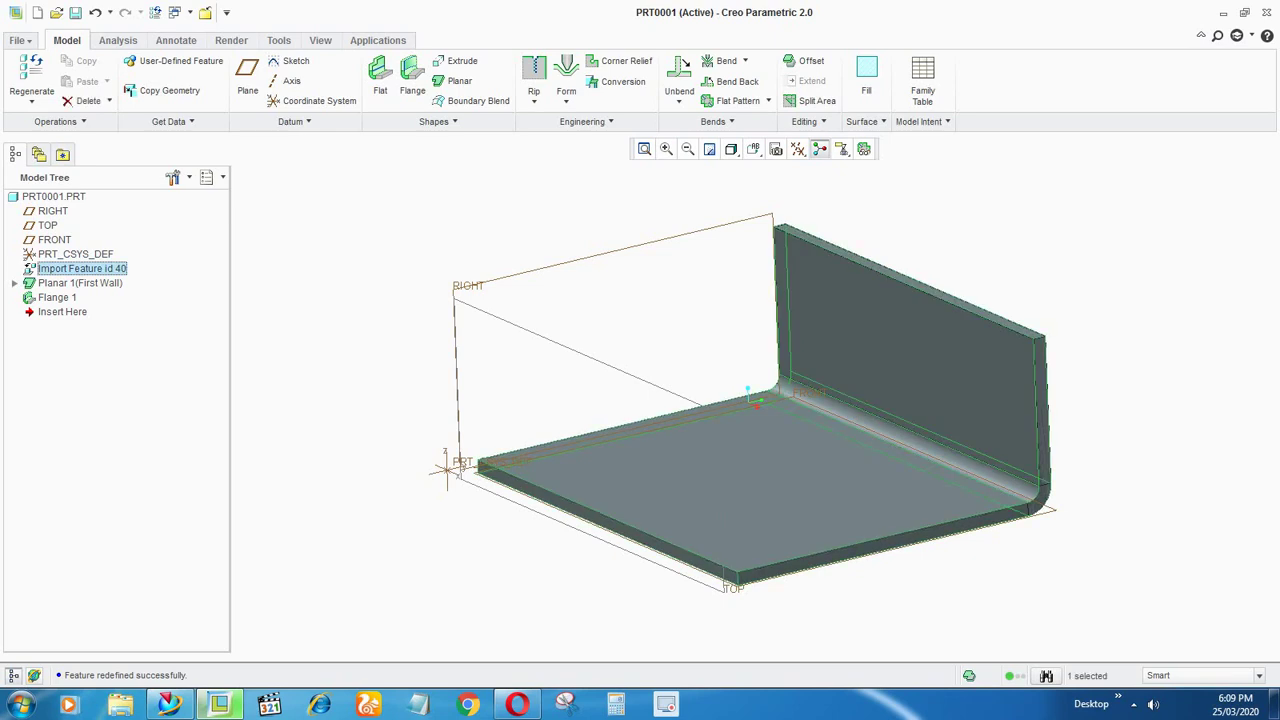
key(Delete)
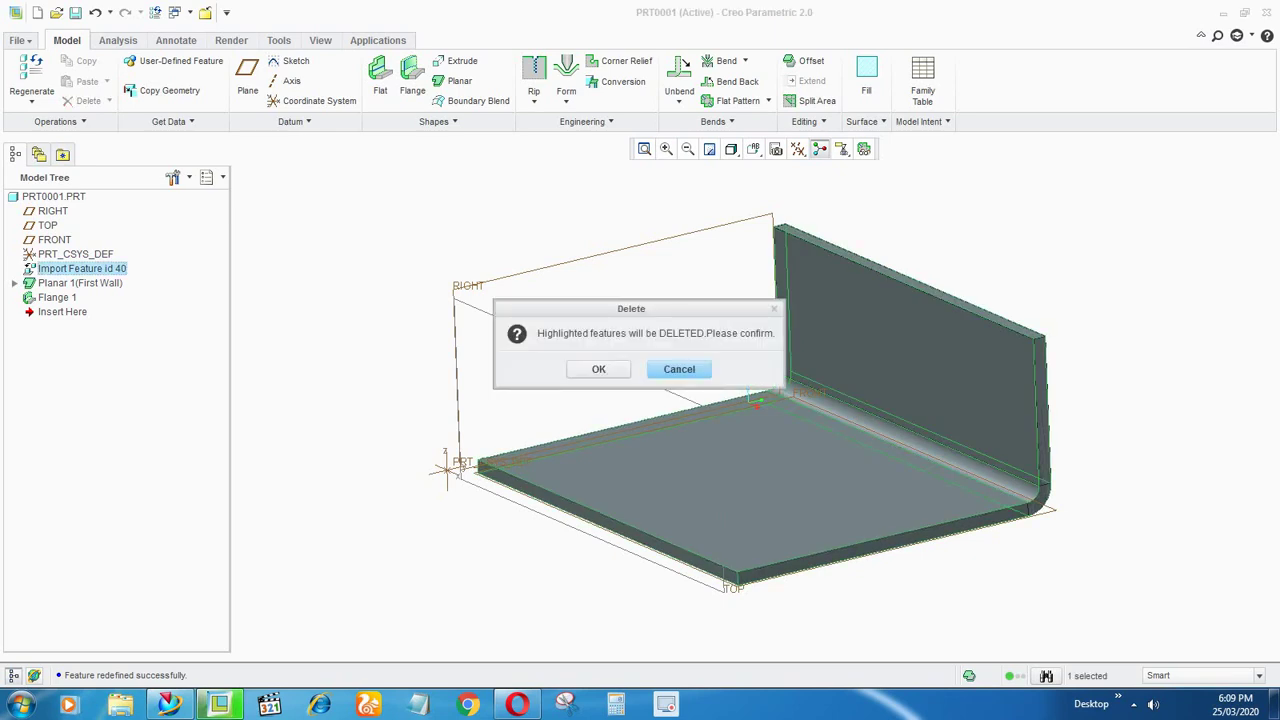
click(598, 369)
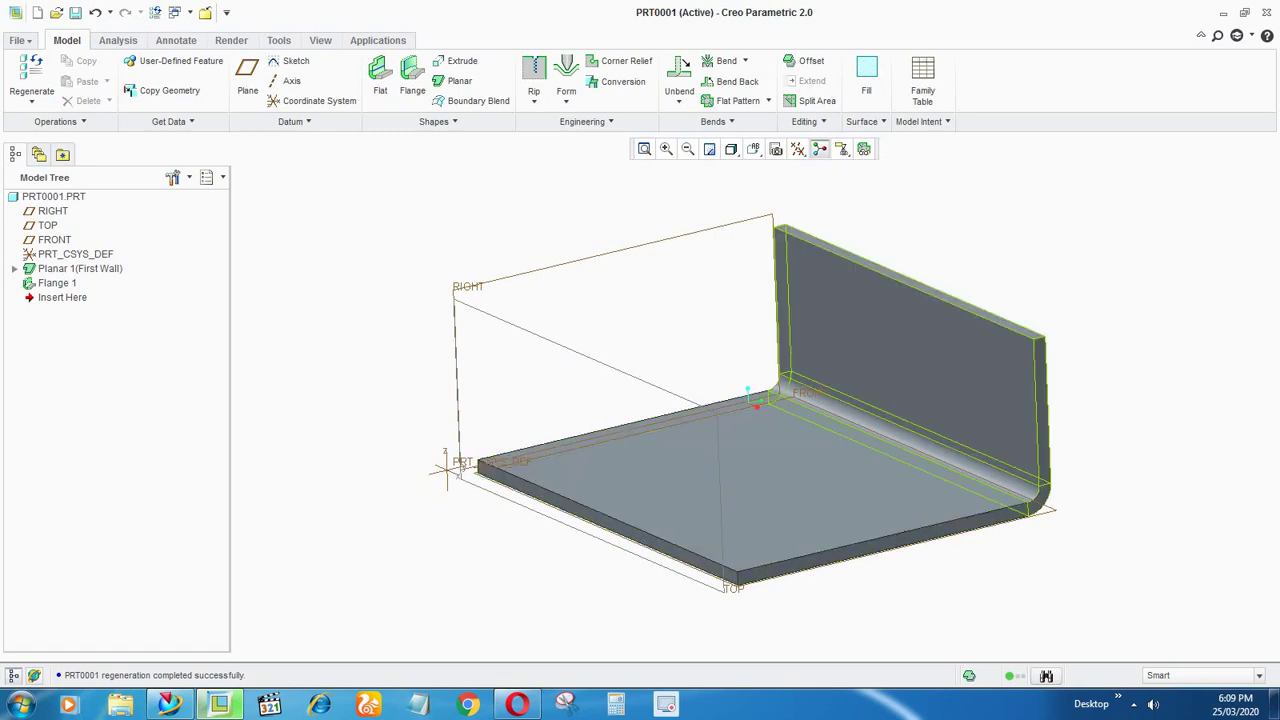
Highlight the remaining planar first wall and flange, and inspect the native sheetmetal plate from several directions
click(80, 269)
click(57, 283)
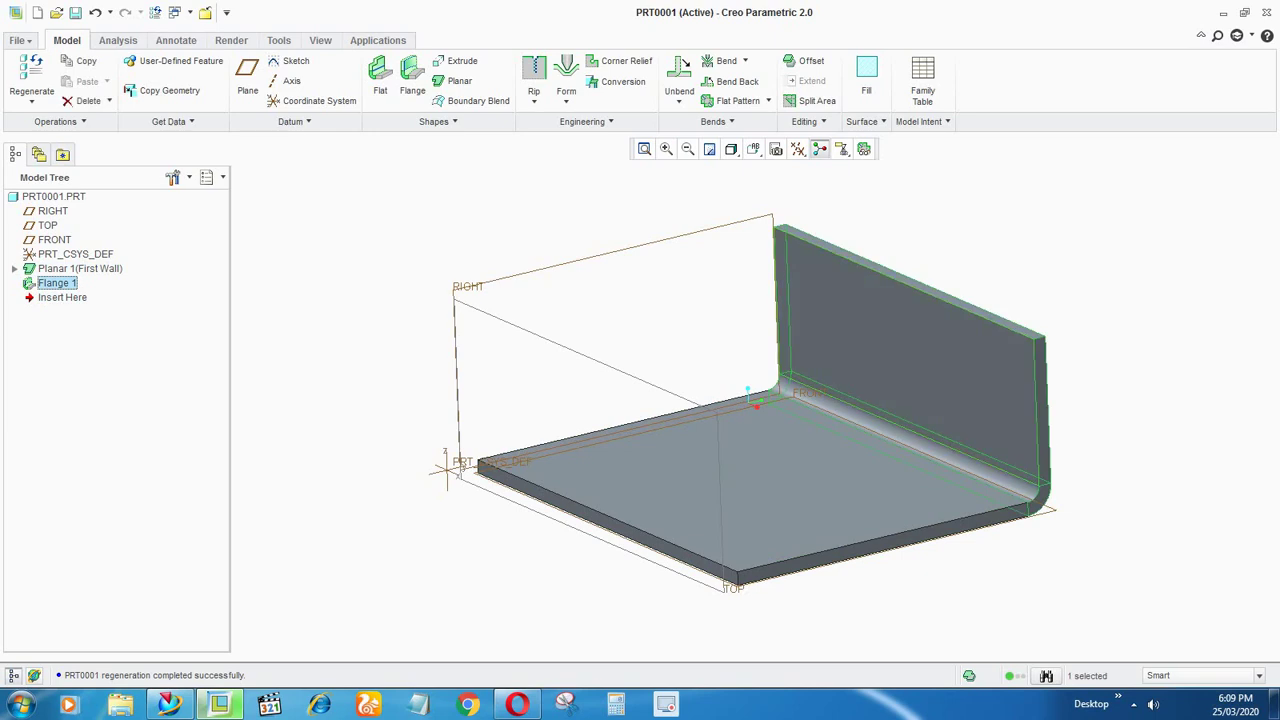
click(1110, 430)
mouse_move(960, 470)
middle_down()
mouse_move(900, 370)
mouse_move(810, 350)
middle_up()
middle_drag(830, 405, 836, 504)
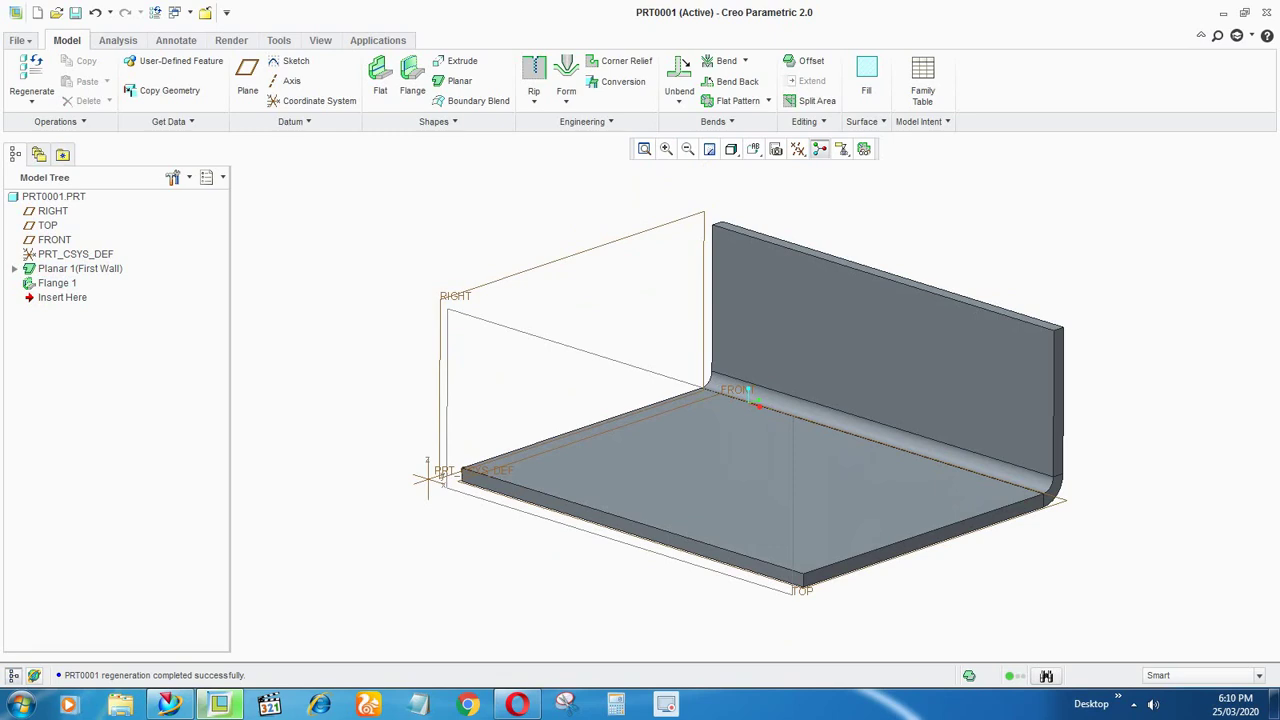
mouse_move(836, 504)
middle_down()
mouse_move(792, 524)
mouse_move(812, 508)
middle_up()
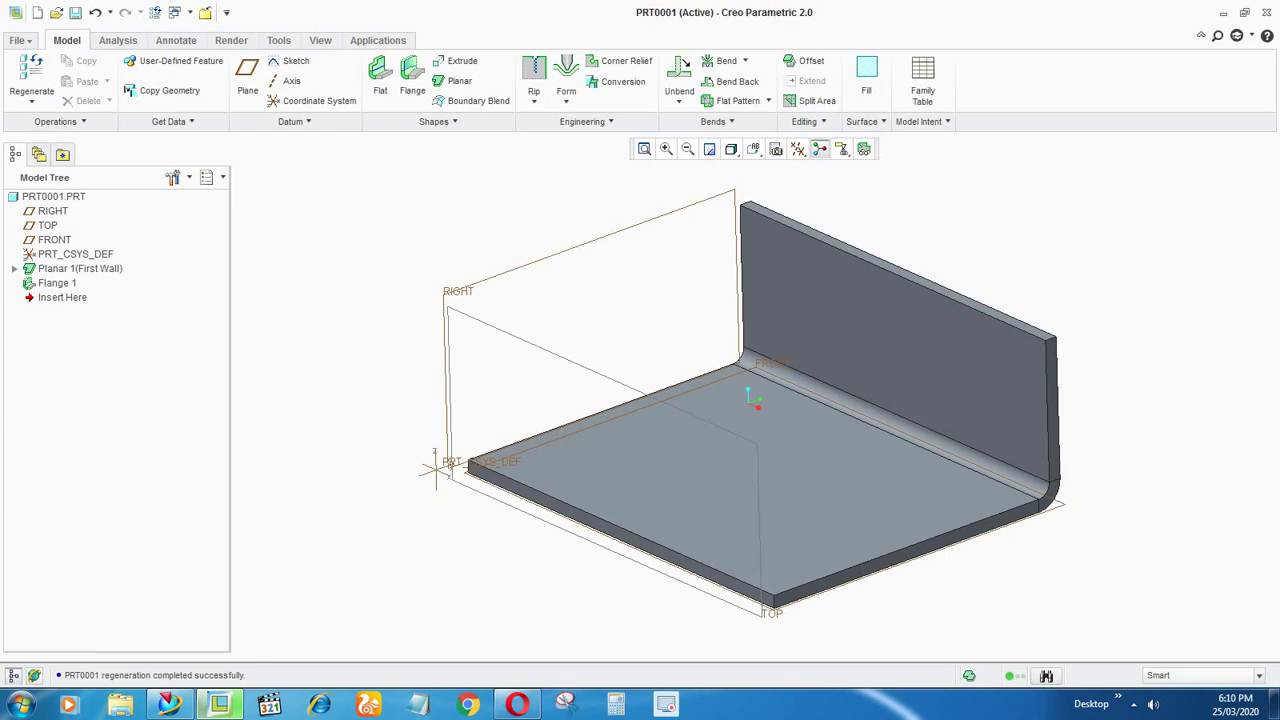
scroll(439, 286, down, 2)
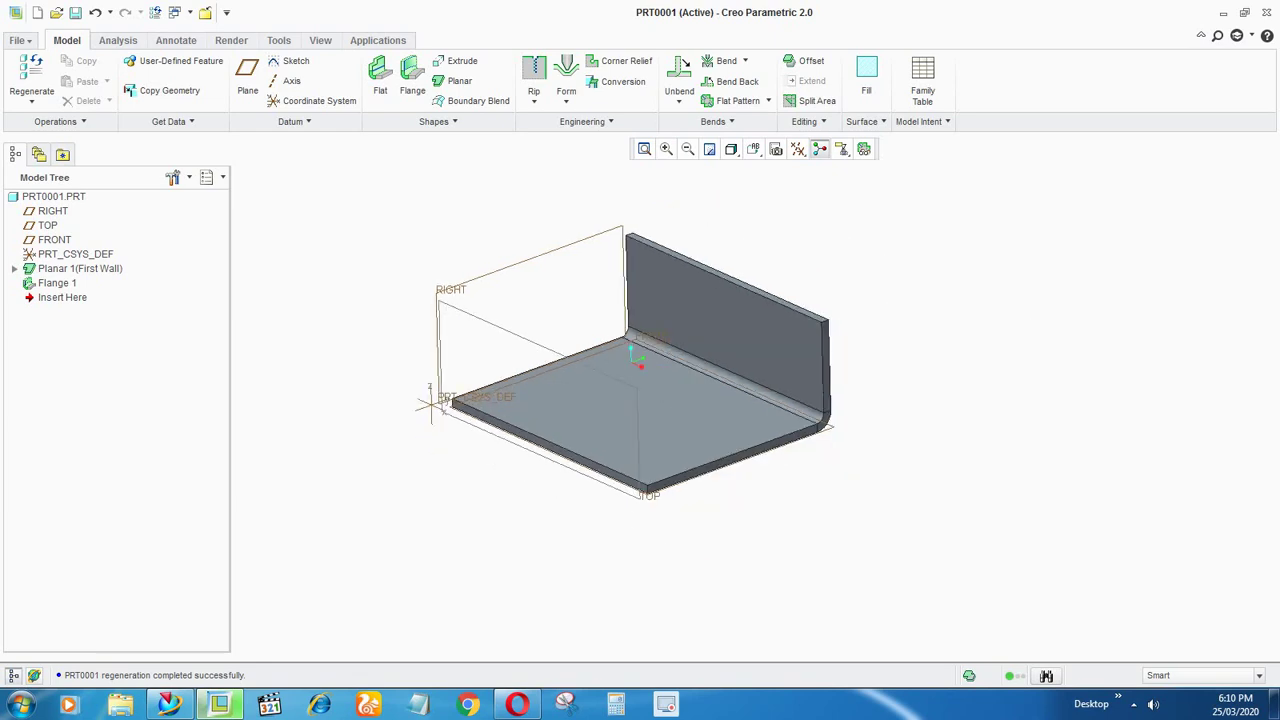
scroll(442, 274, up, 2)
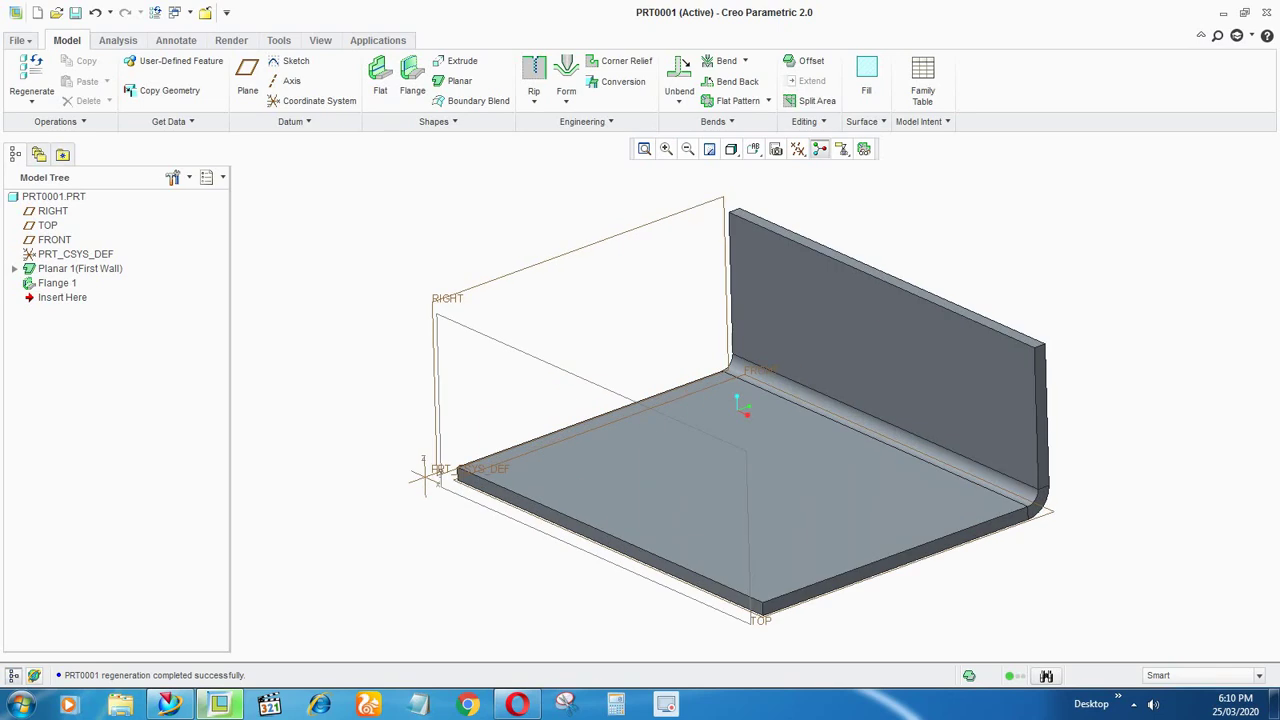